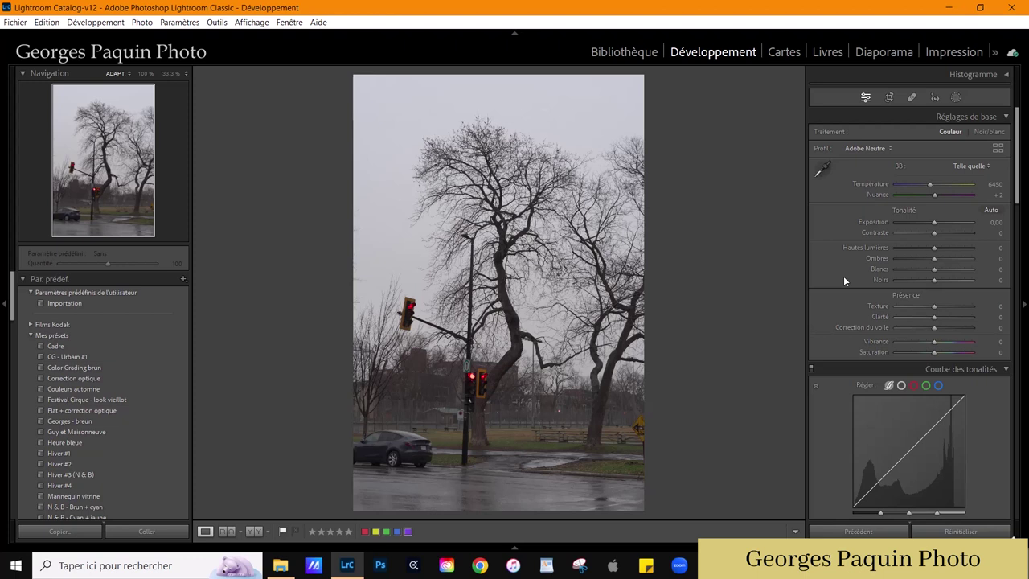
Step: Switch the Tone Curve to Point Curve and raise points to about 41/66, 115/160 and 192/231
scroll(844, 276, down, 3)
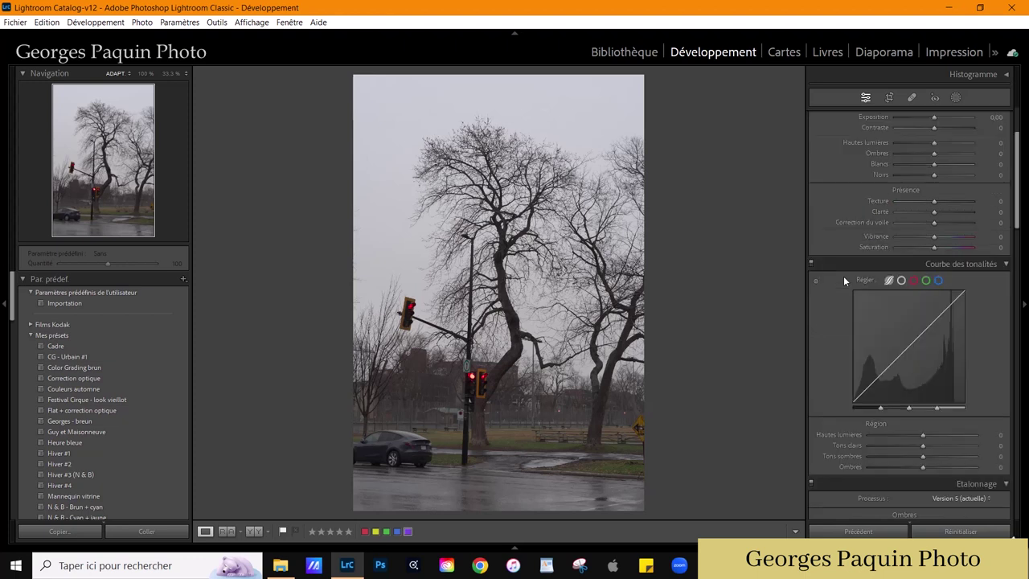
click(903, 281)
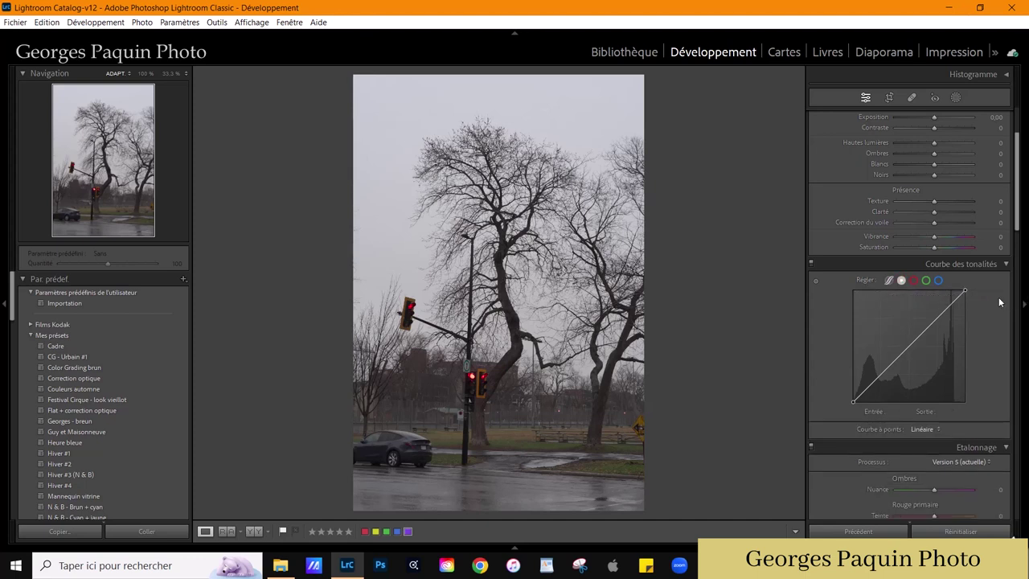
scroll(1000, 303, down, 3)
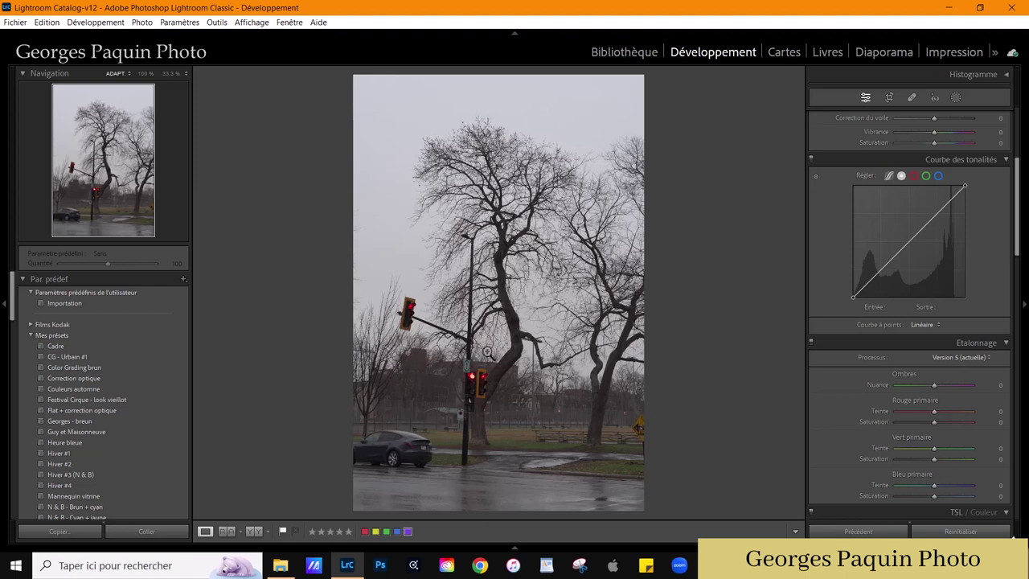
mouse_move(913, 350)
drag(914, 247, 907, 230)
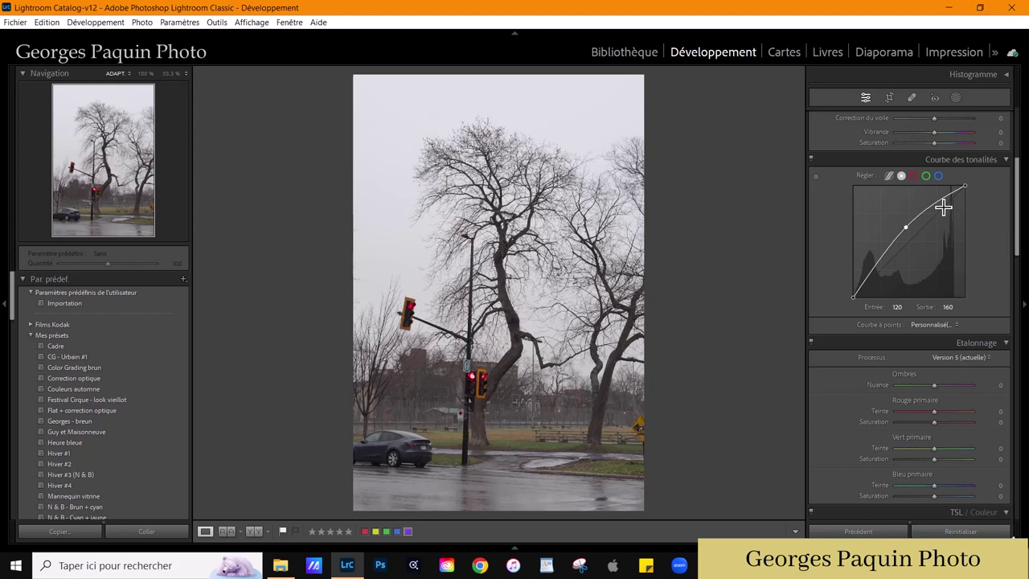
mouse_move(939, 205)
drag(939, 206, 938, 197)
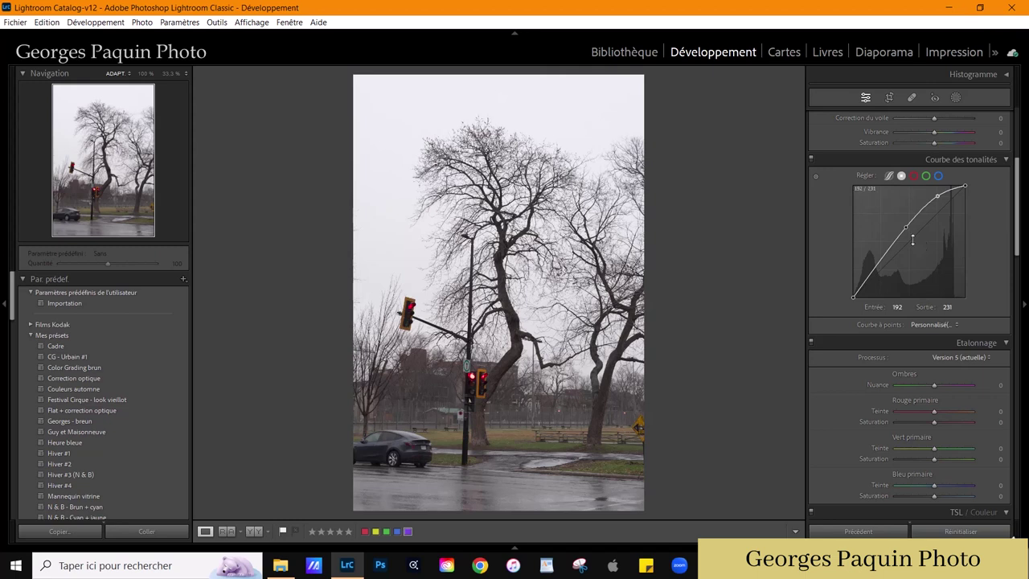
click(873, 274)
drag(874, 275, 872, 274)
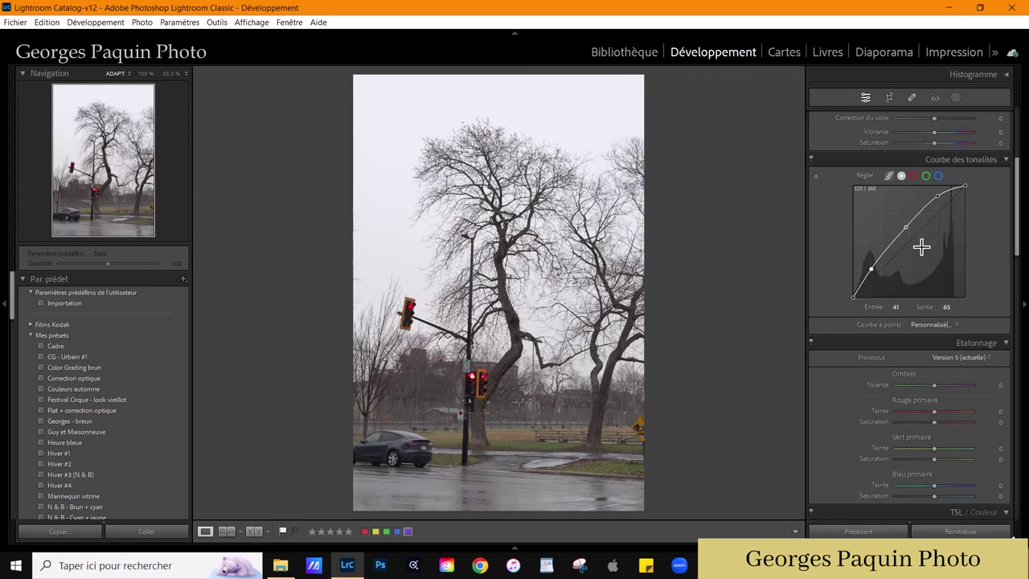
drag(906, 227, 903, 232)
Step: Set Basic tone to exposure +0,20, blacks −27, contrast +20 and whites +14
scroll(831, 271, up, 5)
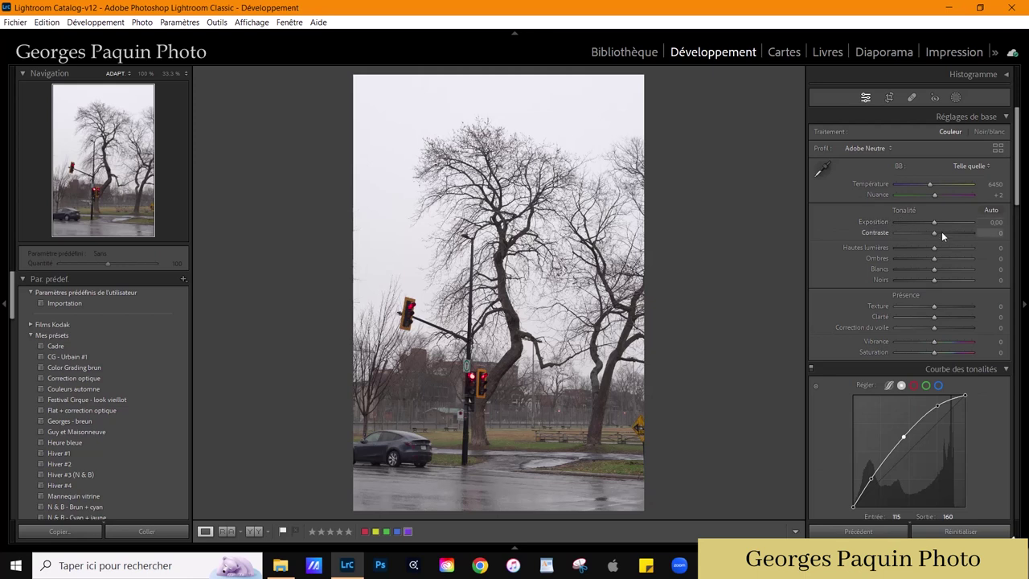
drag(935, 224, 937, 225)
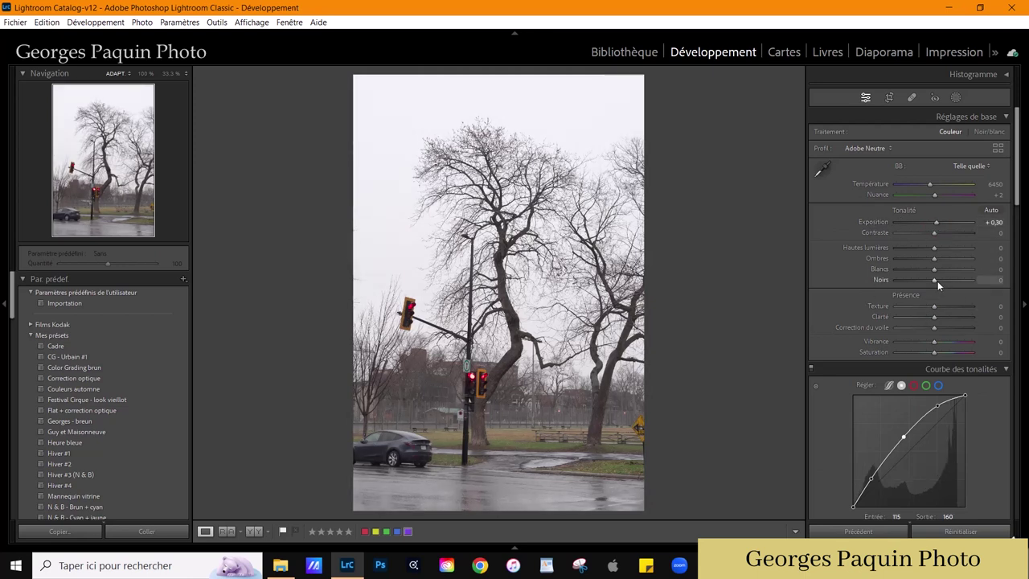
mouse_move(935, 280)
mouse_down()
mouse_move(925, 280)
mouse_move(947, 259)
mouse_move(925, 249)
mouse_up()
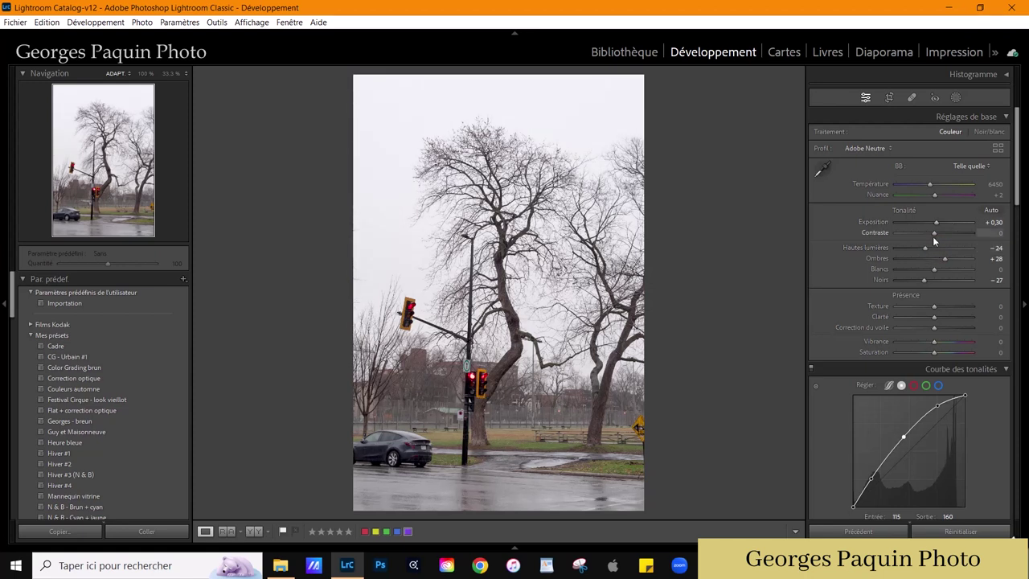
drag(934, 238, 937, 239)
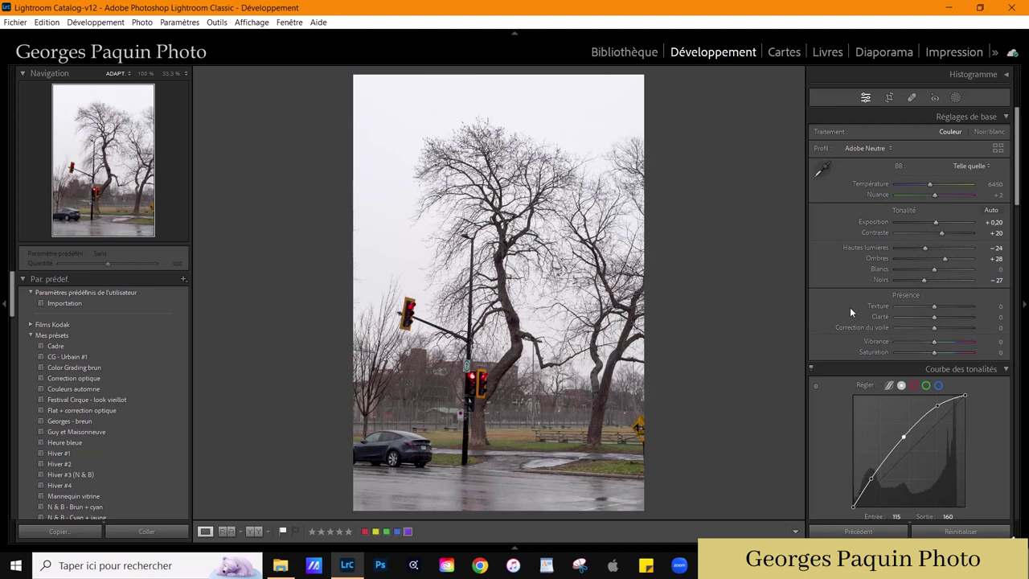
mouse_move(935, 269)
mouse_down()
mouse_move(956, 265)
mouse_move(948, 269)
mouse_up()
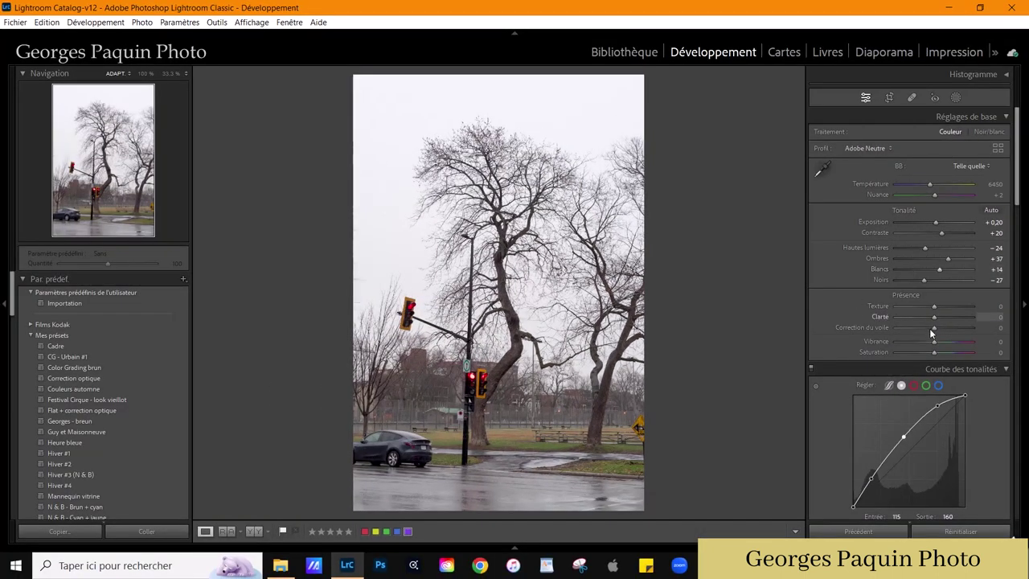
Step: Set the white balance temperature to 6070
scroll(934, 354, up, 7)
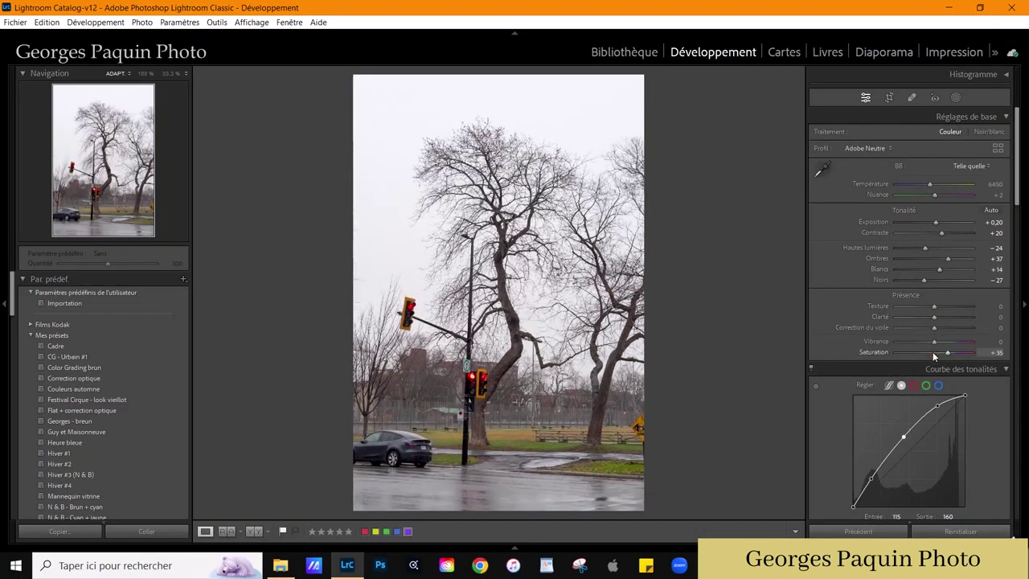
scroll(934, 342, down, 3)
click(934, 184)
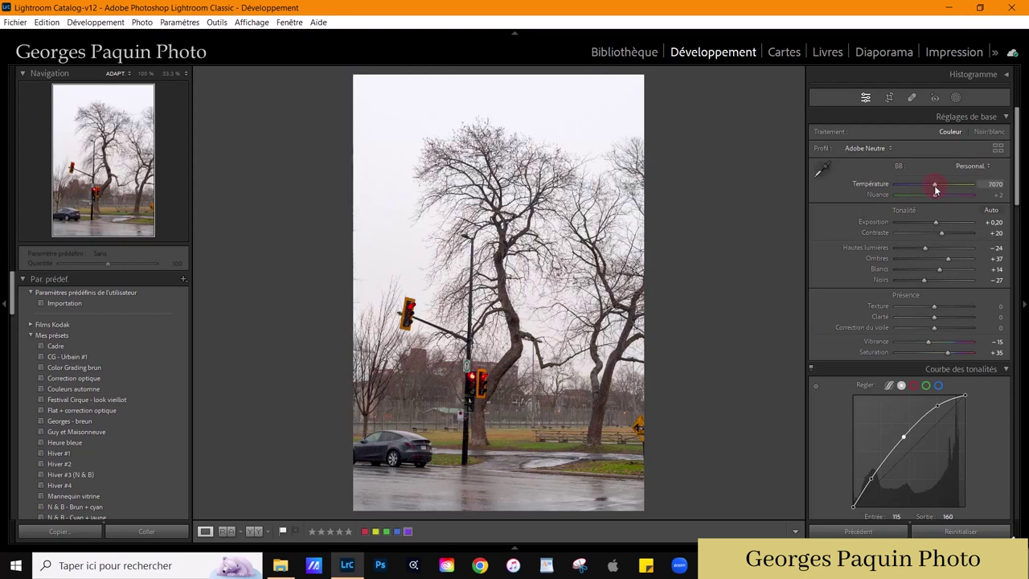
key(Down)
key(Down)
key(Down)
Step: Pull the red-channel curve highlights down slightly with a point near 203/201
scroll(830, 273, down, 3)
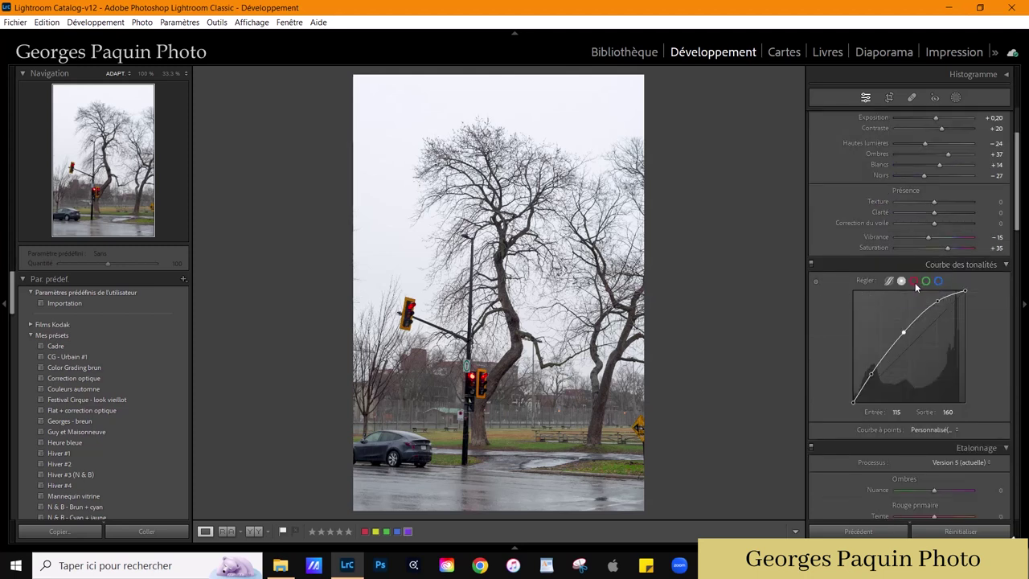
click(915, 283)
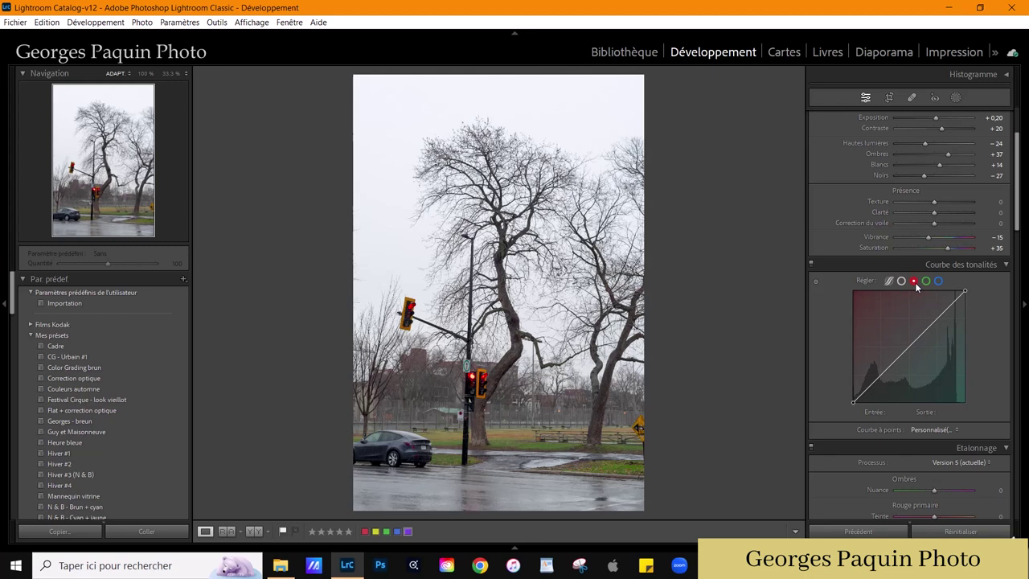
click(943, 315)
drag(942, 316, 946, 320)
Step: Lift the blue-channel curve shadows with a point at 49/53
click(939, 281)
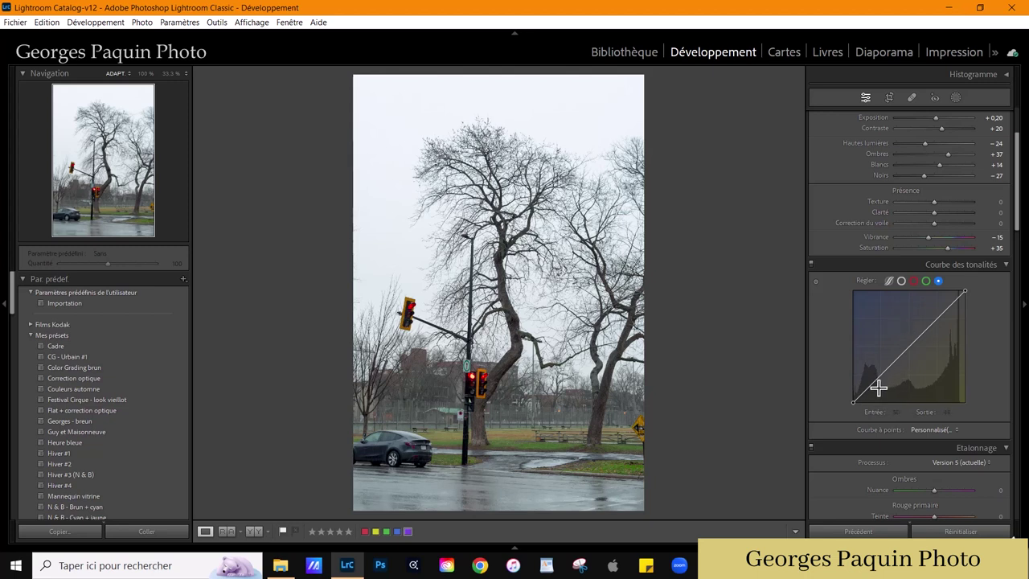
click(875, 380)
mouse_move(875, 380)
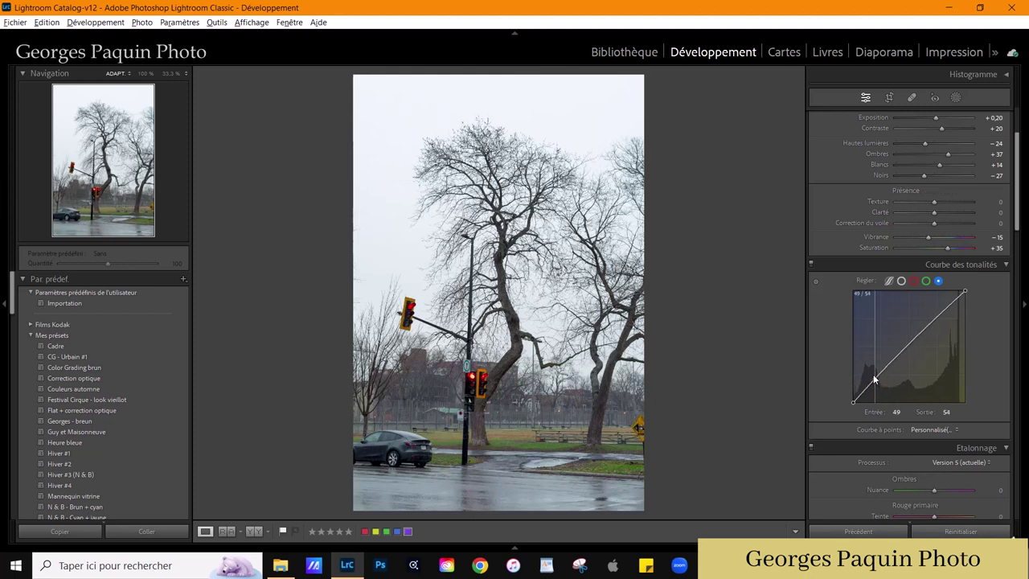
drag(875, 380, 875, 381)
Step: Draw an inverted radial gradient mask over the central tree
click(956, 98)
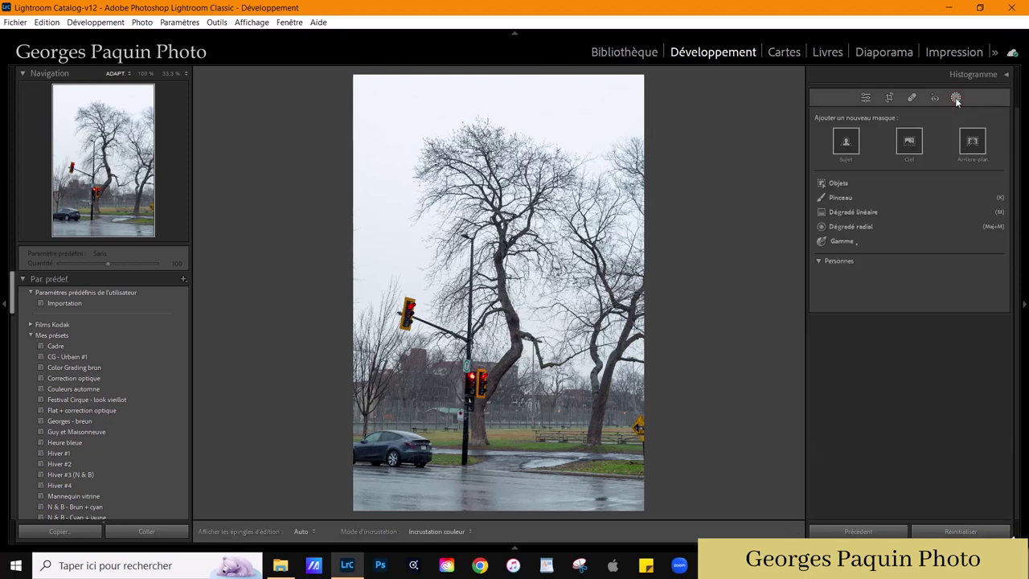
click(864, 228)
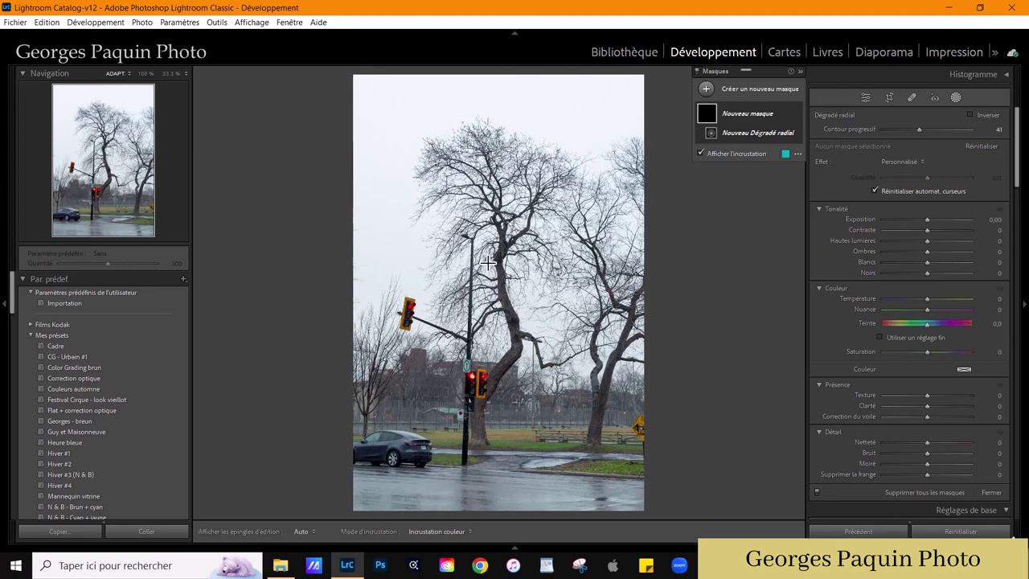
drag(470, 239, 590, 444)
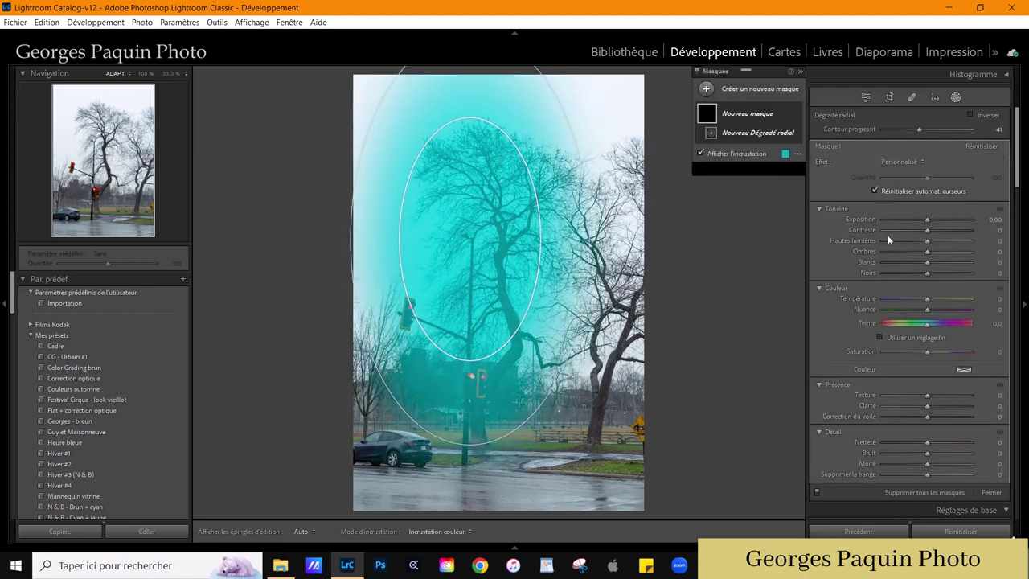
click(986, 116)
mouse_move(471, 243)
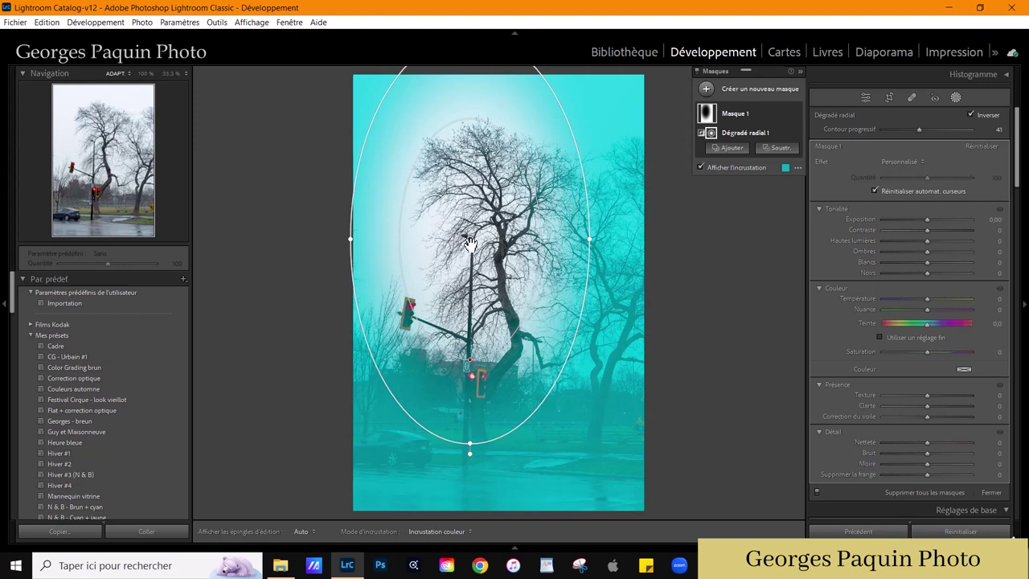
Step: Reshape the ellipse taller around the tree and set its feather to 46
drag(471, 241, 512, 324)
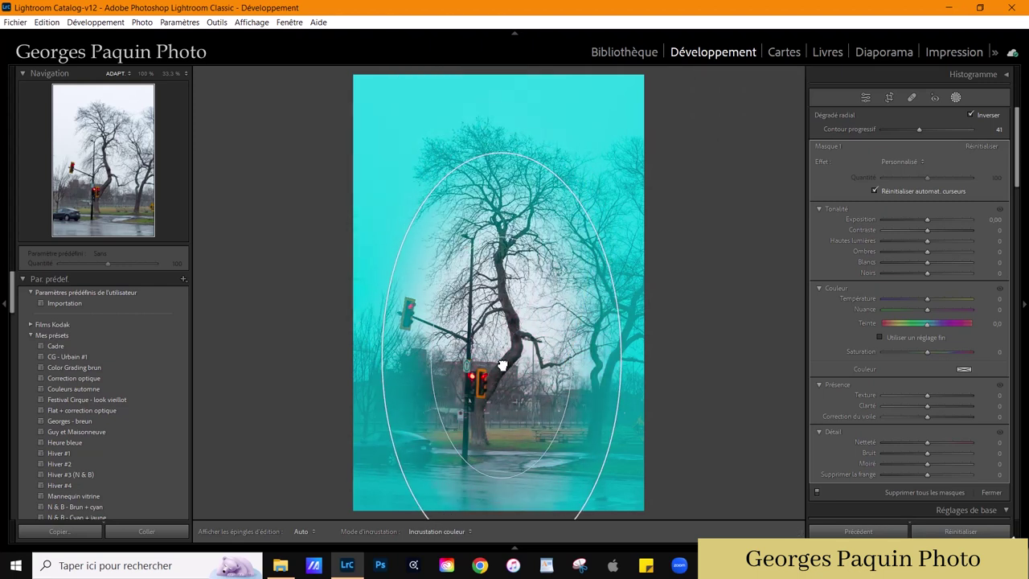
drag(504, 143, 506, 112)
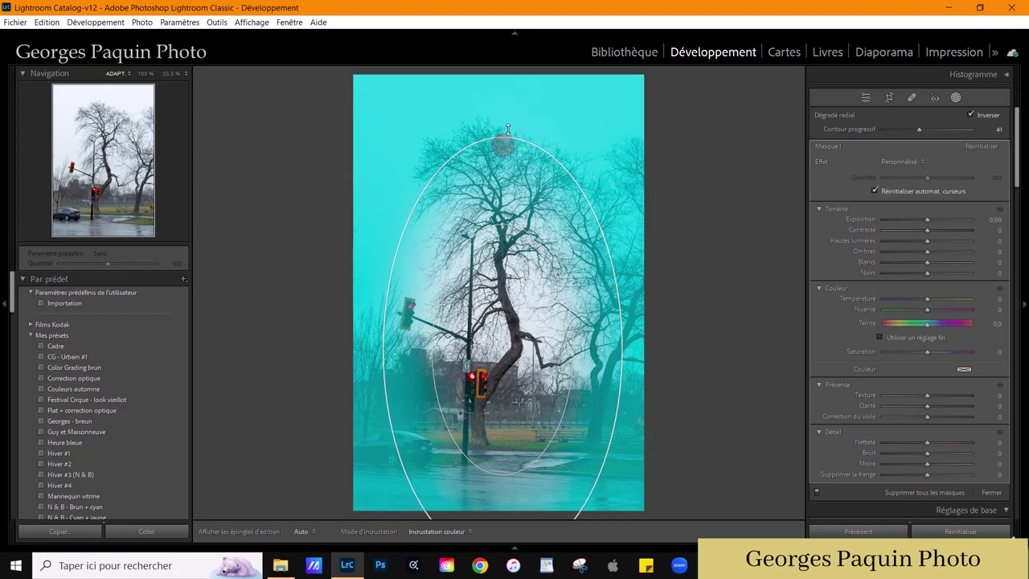
drag(507, 354, 507, 324)
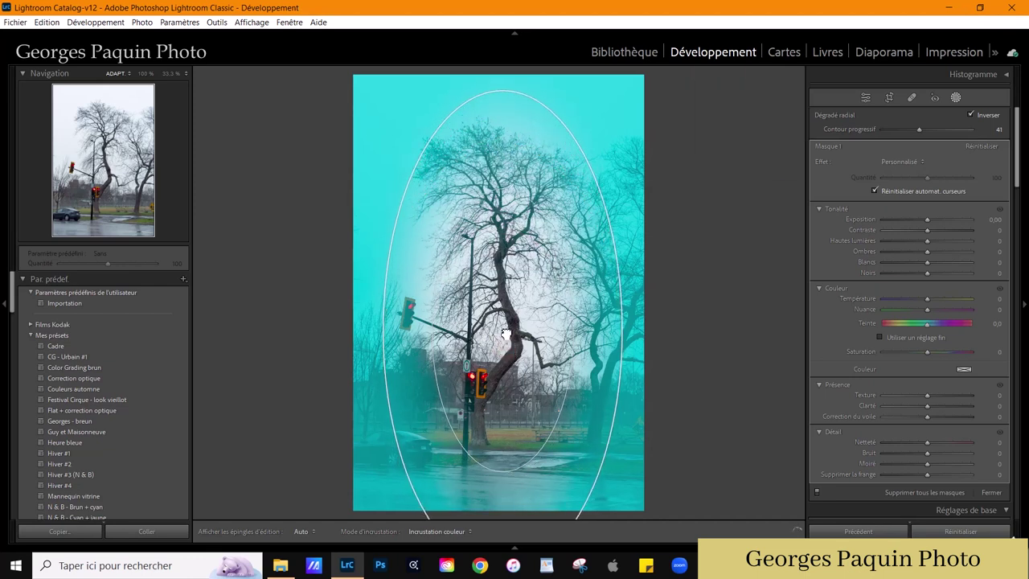
drag(509, 460, 515, 449)
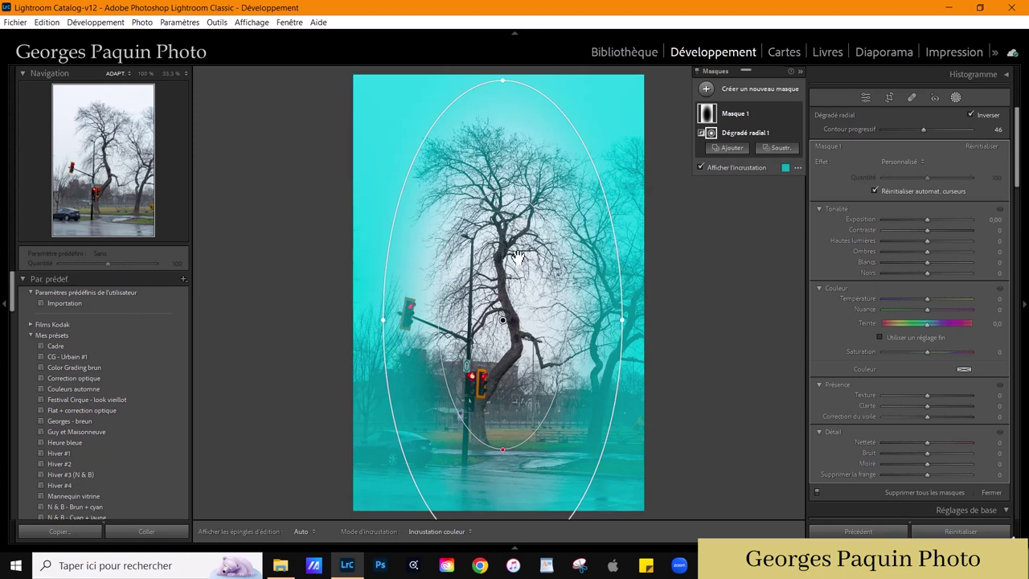
mouse_move(536, 143)
drag(507, 74, 503, 68)
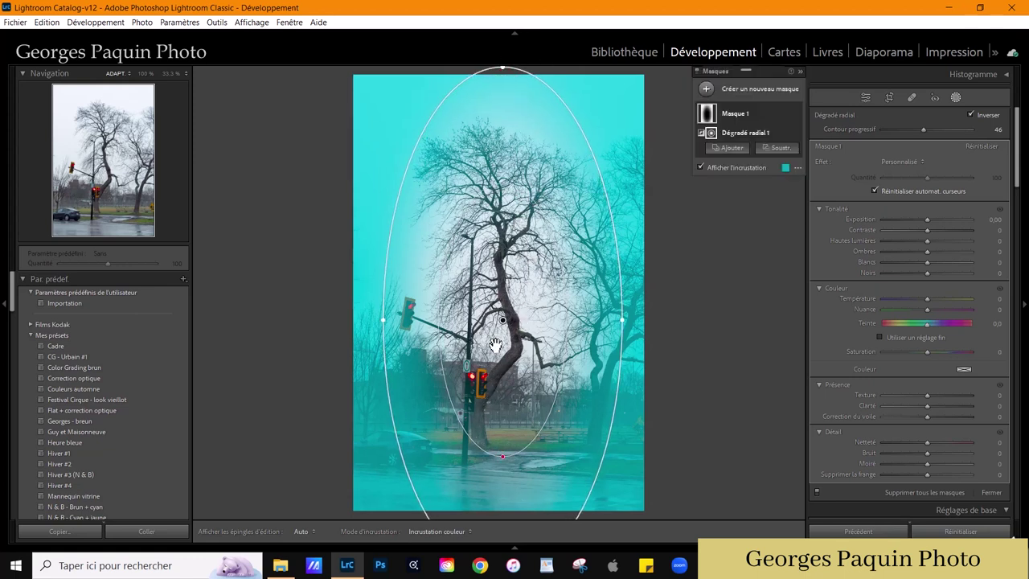
drag(506, 330, 503, 333)
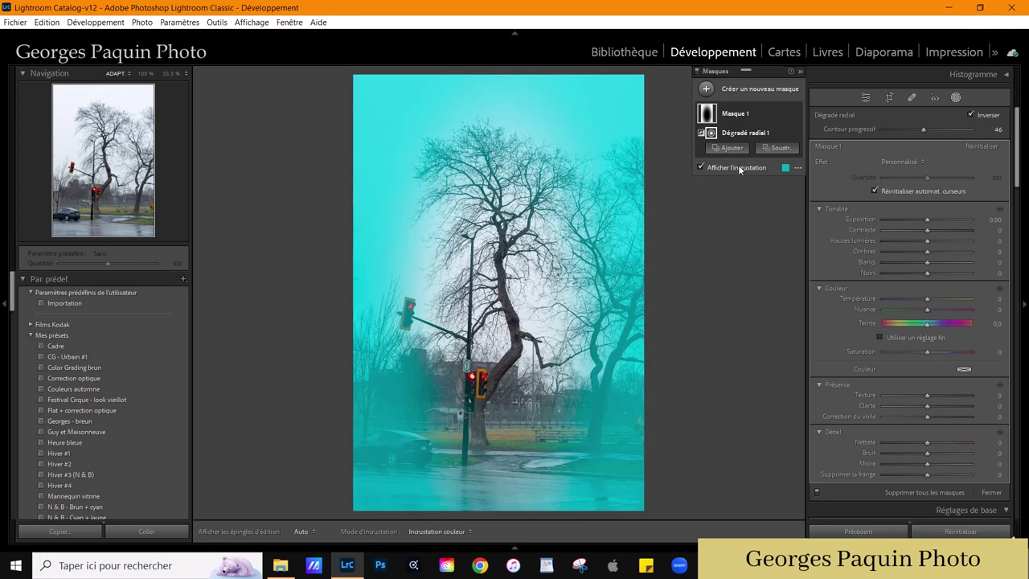
Step: Darken the edge mask: exposure −1,10, deeper blacks and contrast −9
click(701, 167)
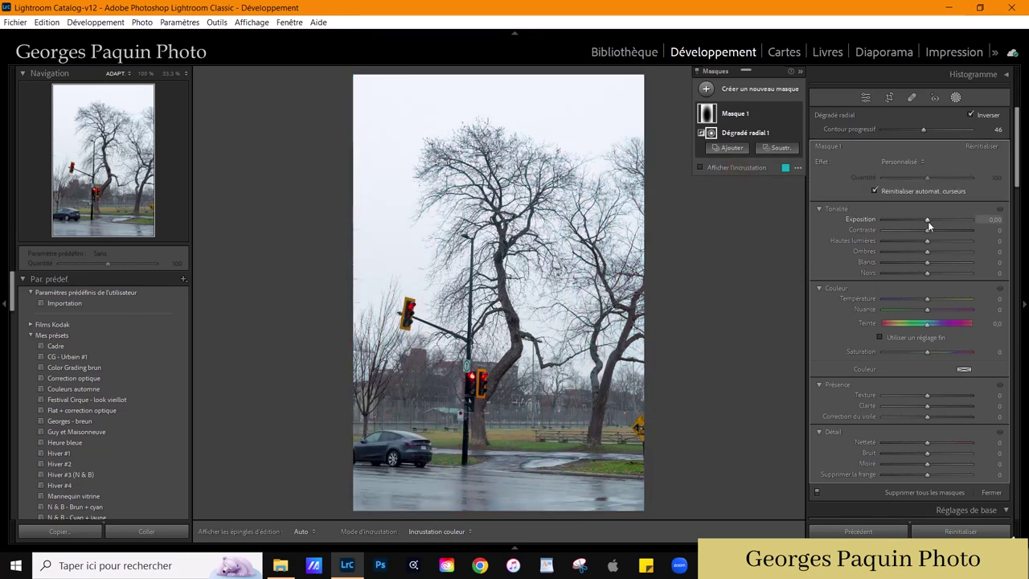
text(-1)
key(Return)
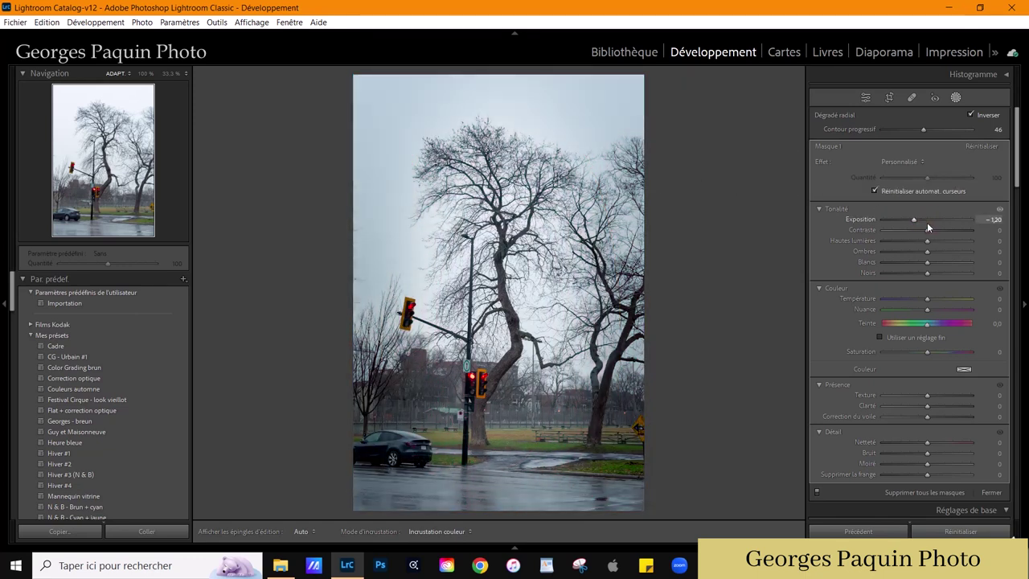
key(Down)
mouse_move(927, 272)
mouse_down()
mouse_move(929, 251)
mouse_move(934, 261)
mouse_up()
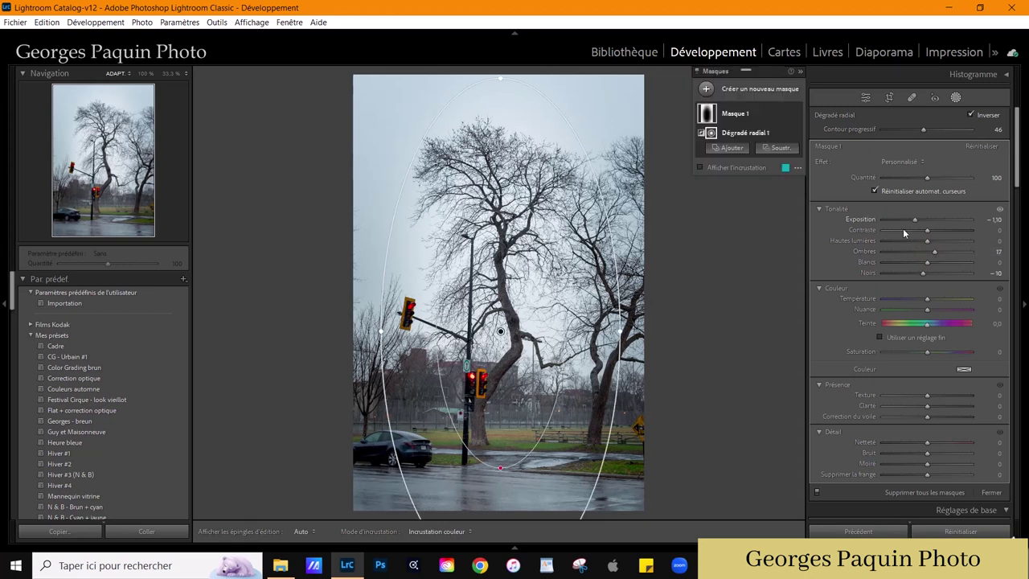
drag(927, 230, 924, 233)
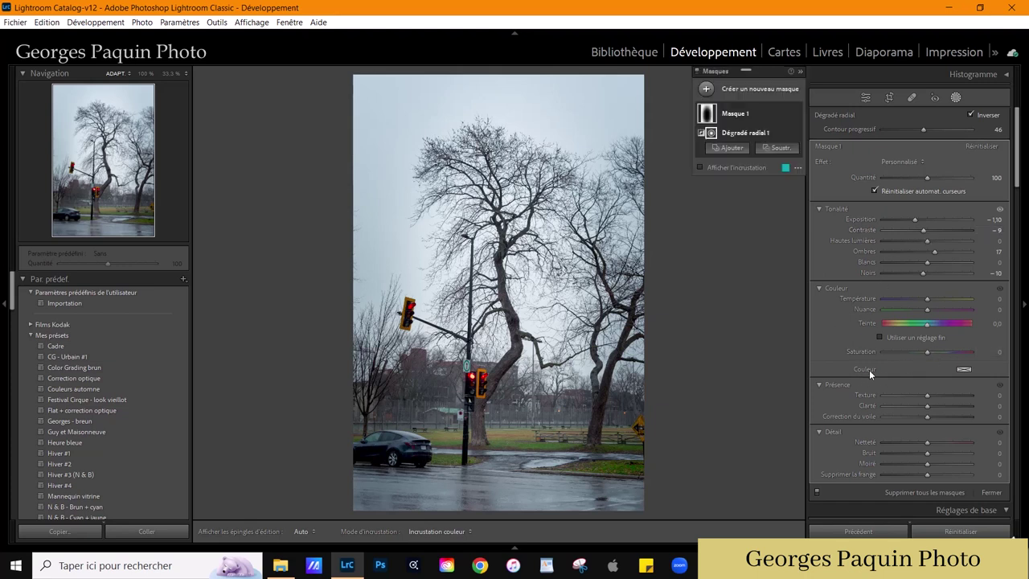
Step: Tint the edge mask pale blue at hue 207, saturation 15
click(965, 370)
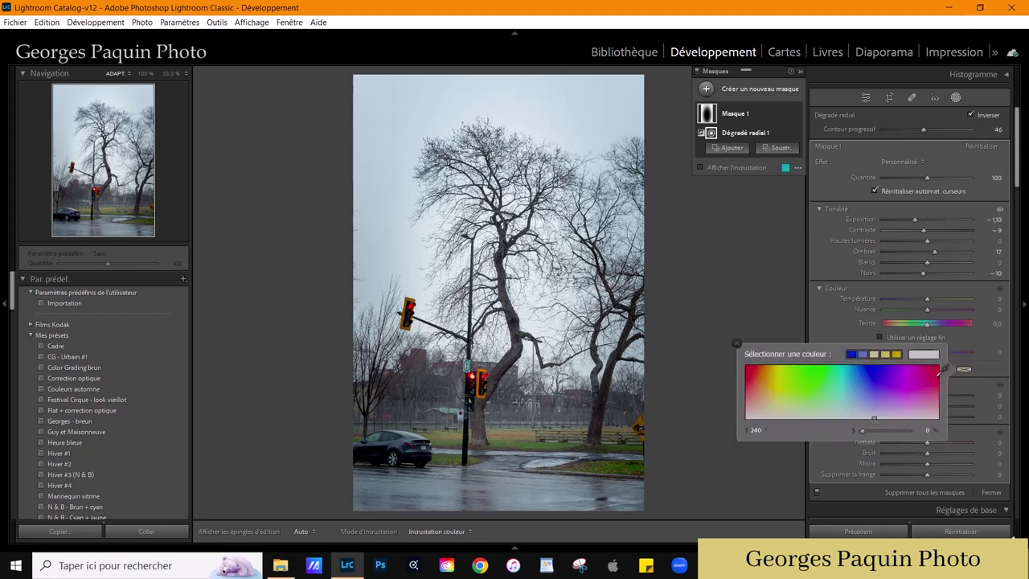
click(856, 408)
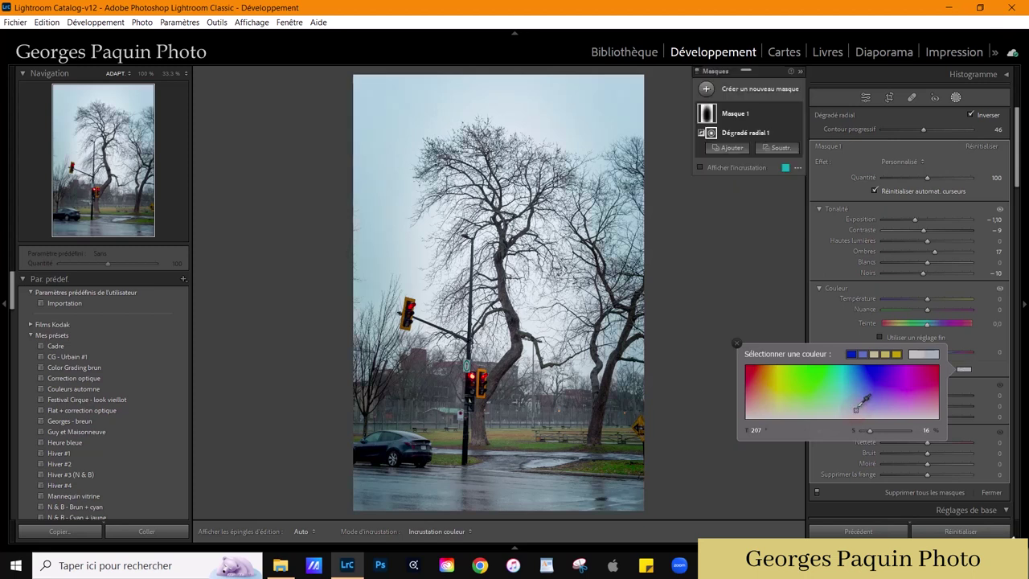
drag(873, 431, 872, 435)
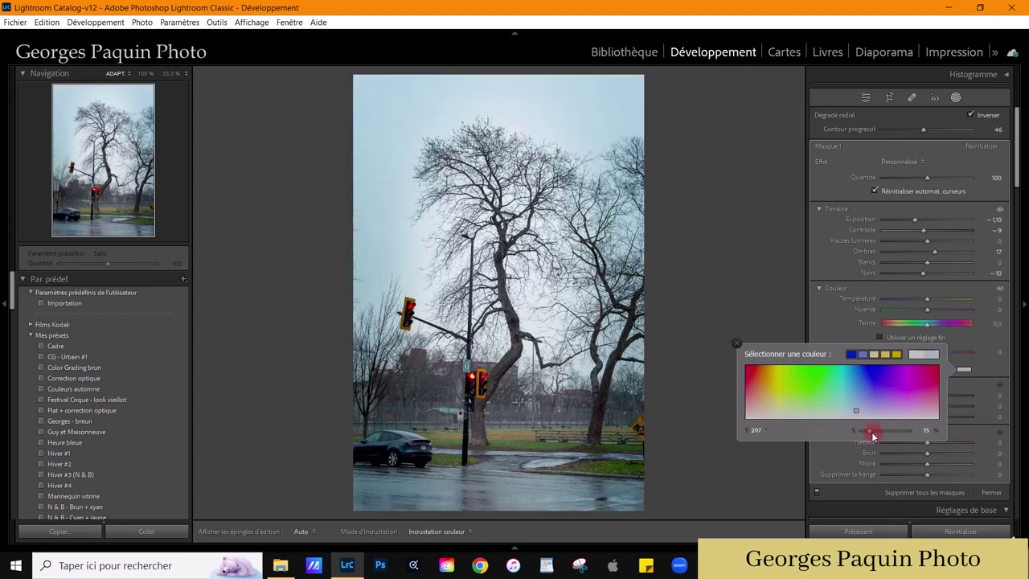
click(830, 314)
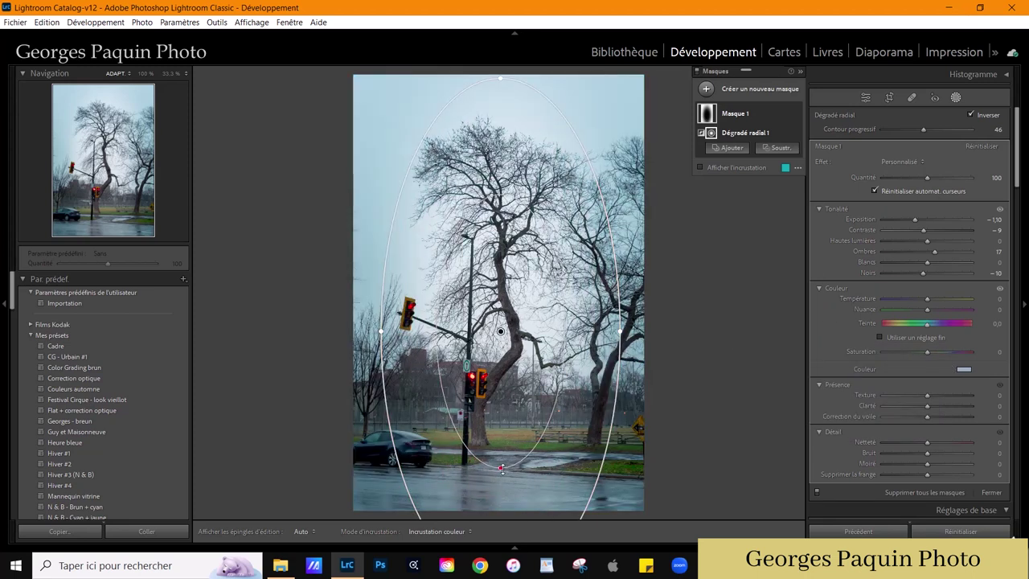
Step: Soften the mask feather to 54 and fine-tune the tint saturation
drag(500, 468, 501, 448)
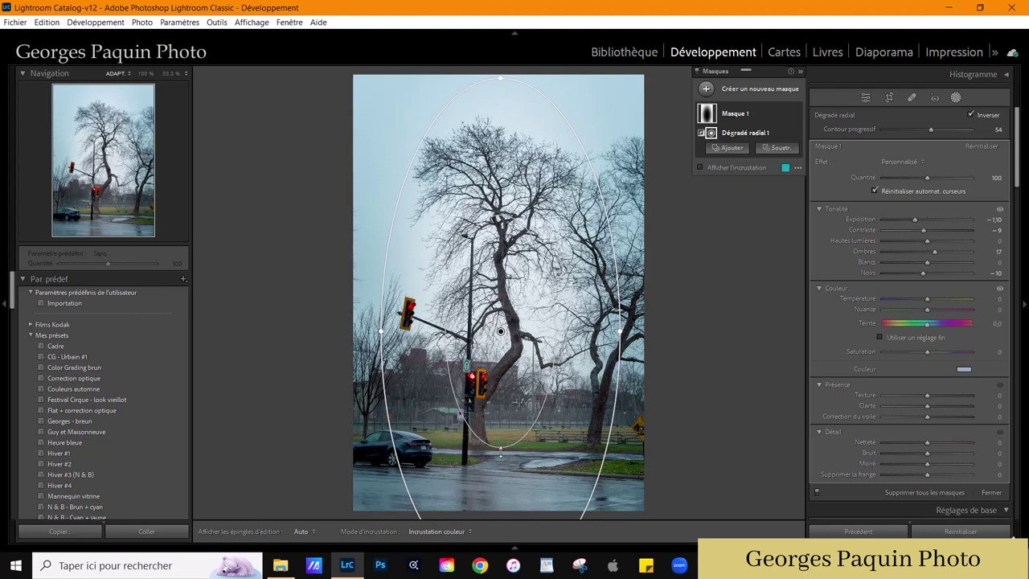
click(964, 369)
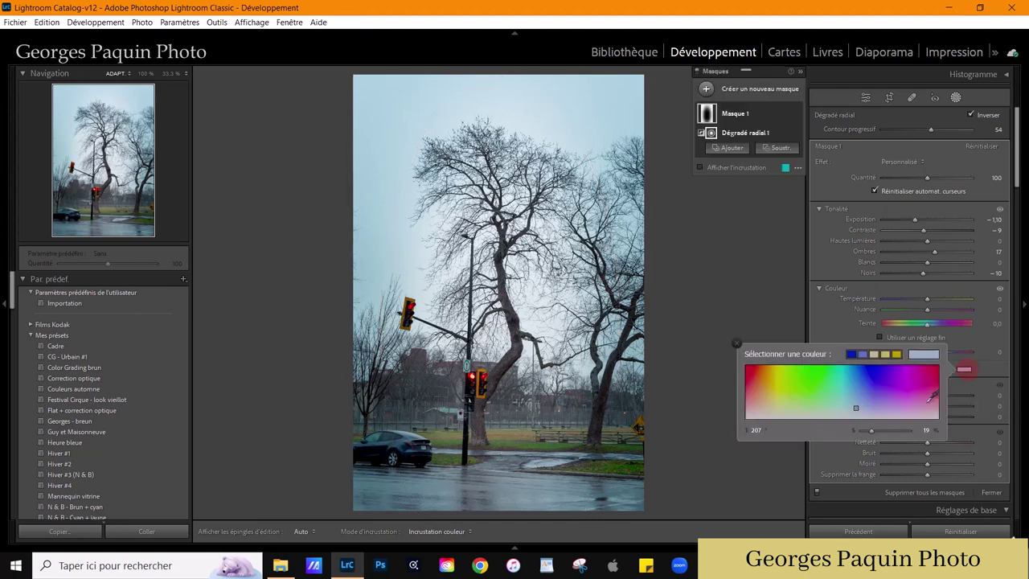
drag(873, 434, 870, 437)
click(826, 319)
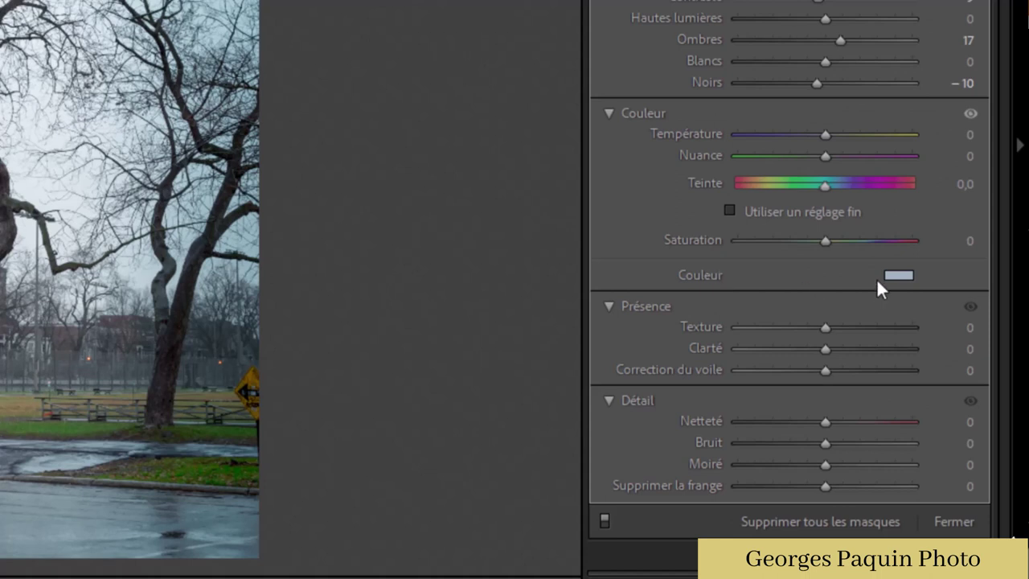
click(898, 274)
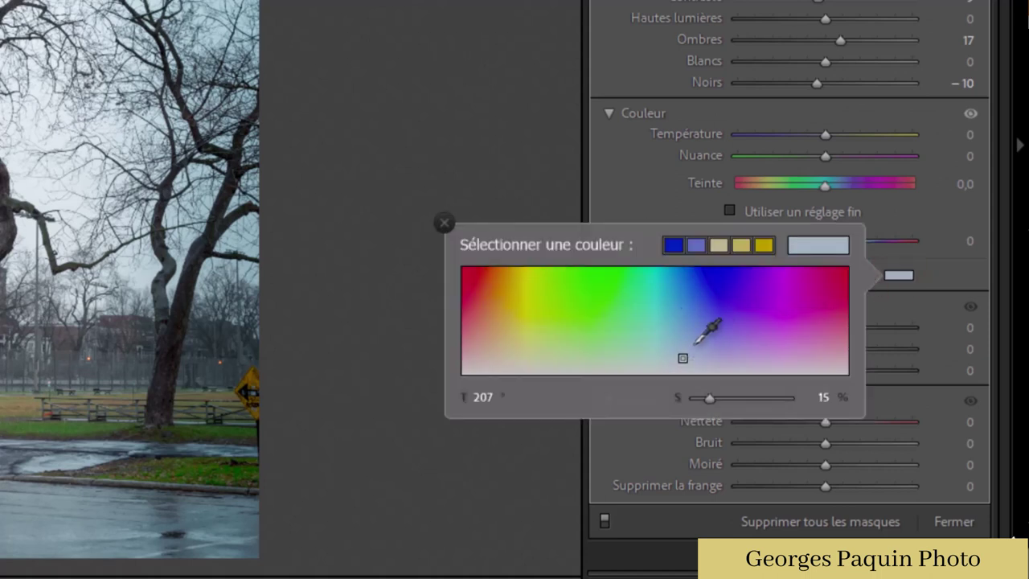
click(641, 196)
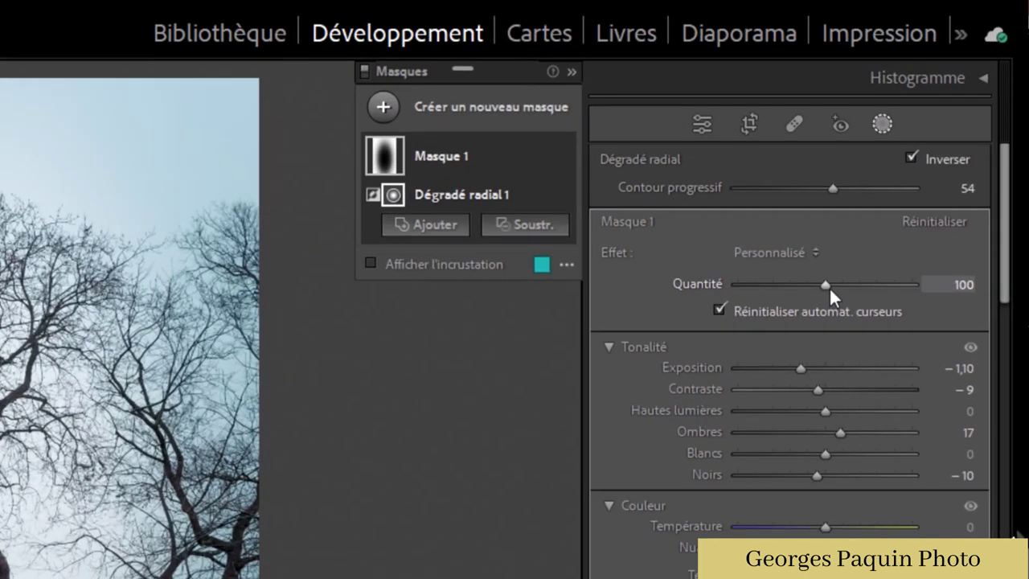
Step: Lower the edge mask's Amount from 100, try 200, then settle on 73
drag(828, 286, 808, 306)
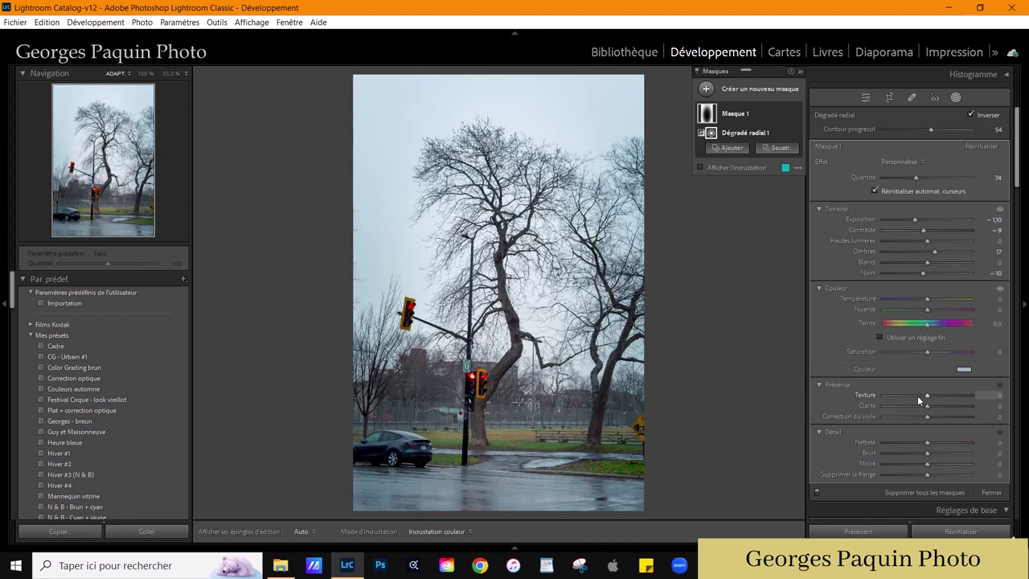
click(917, 179)
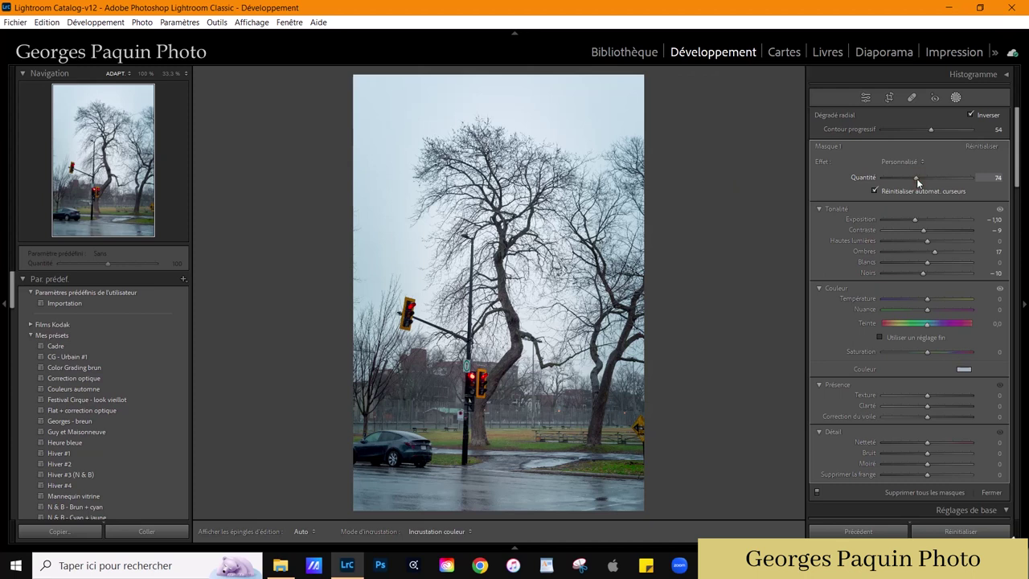
drag(916, 178, 975, 180)
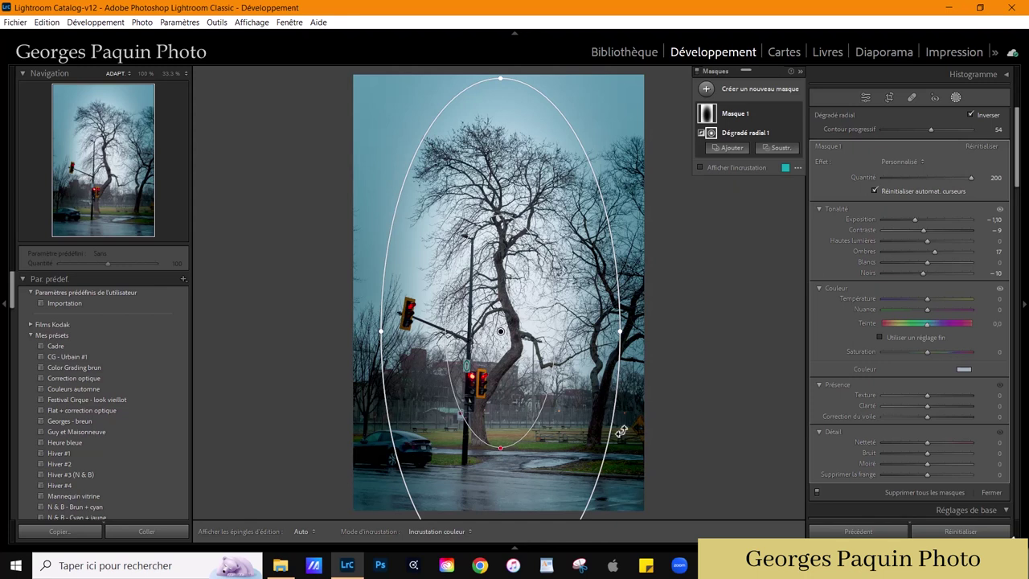
mouse_move(971, 179)
mouse_down()
mouse_move(899, 184)
mouse_move(916, 192)
mouse_up()
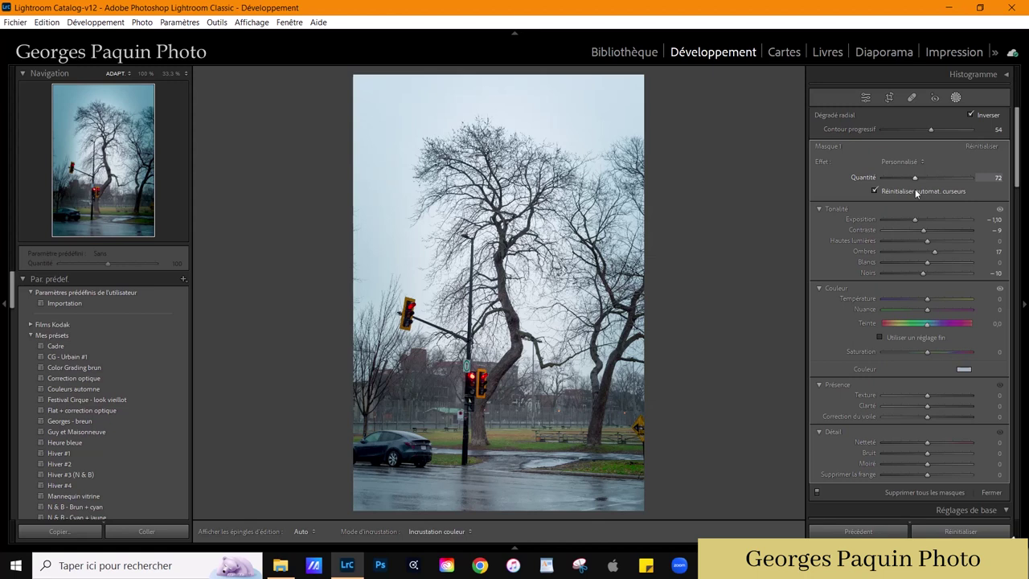
drag(915, 177, 918, 178)
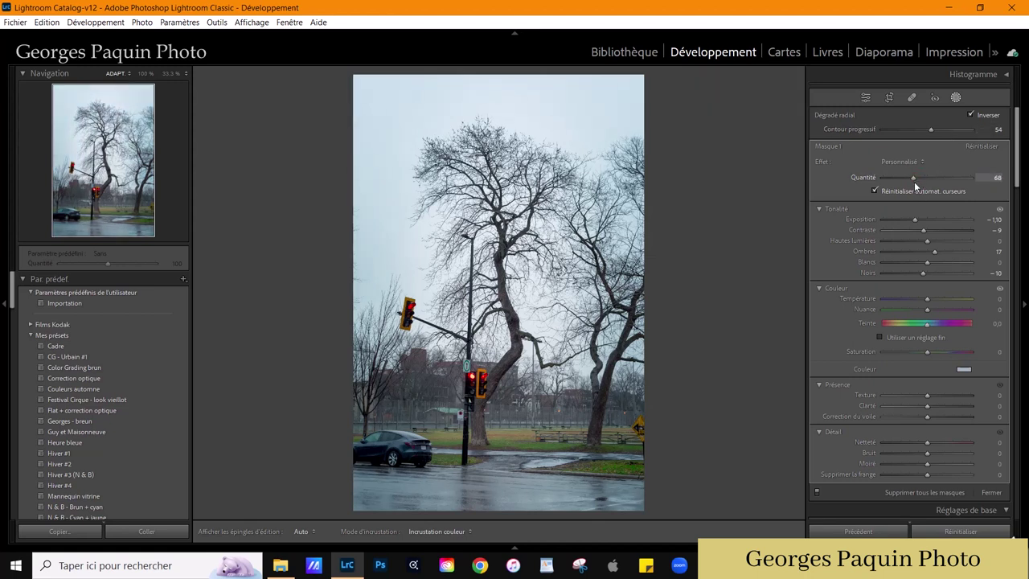
drag(915, 182, 917, 182)
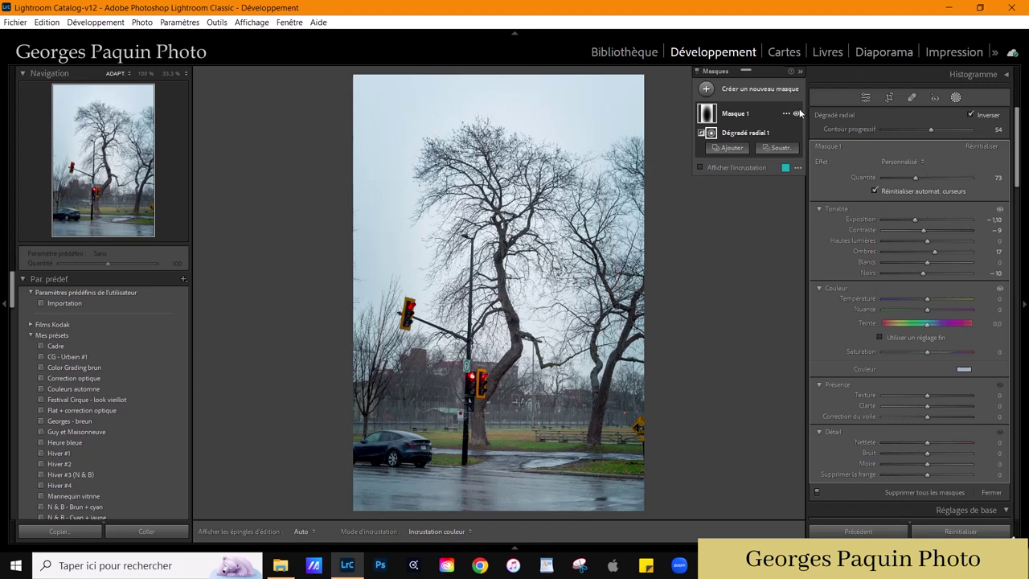
Step: Toggle Masque 1 off and on to compare, then set its exposure to −1,52
click(796, 115)
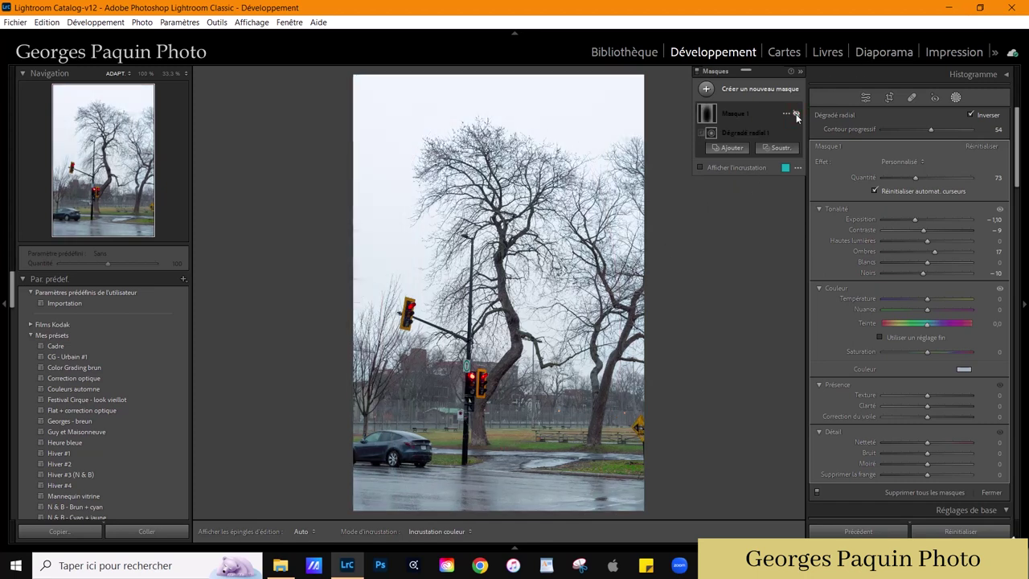
click(796, 115)
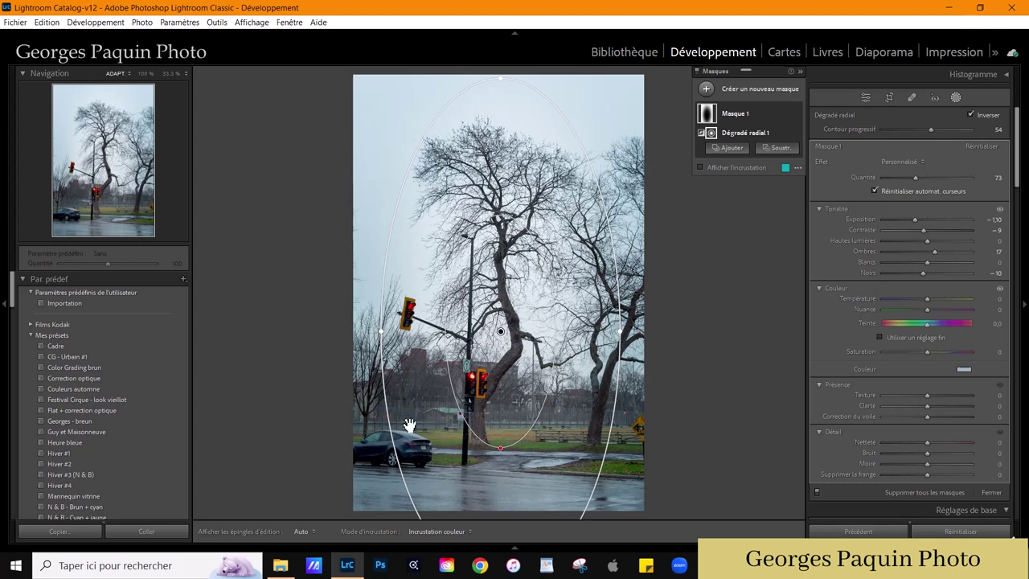
mouse_move(498, 313)
drag(915, 219, 916, 219)
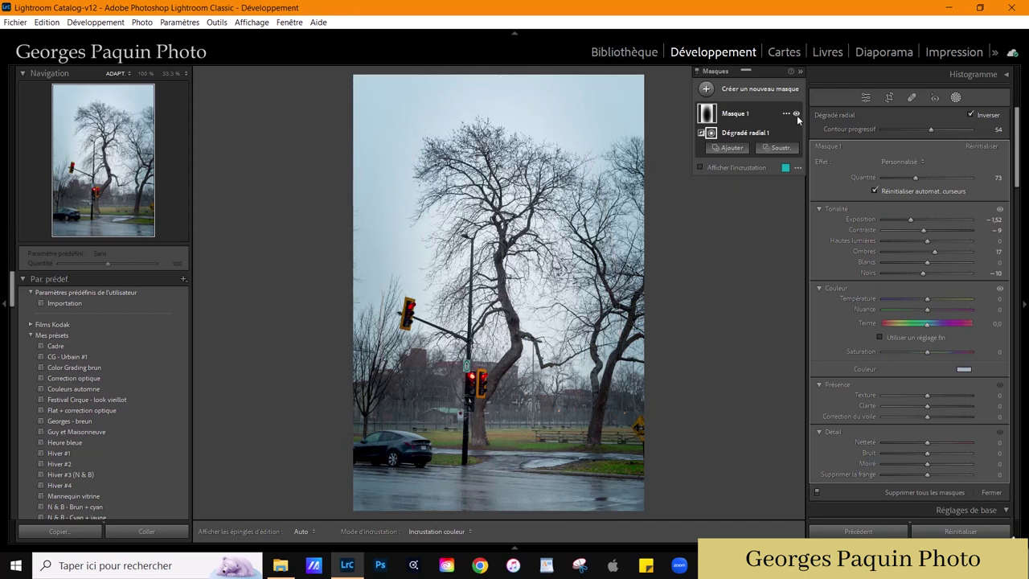
mouse_move(735, 113)
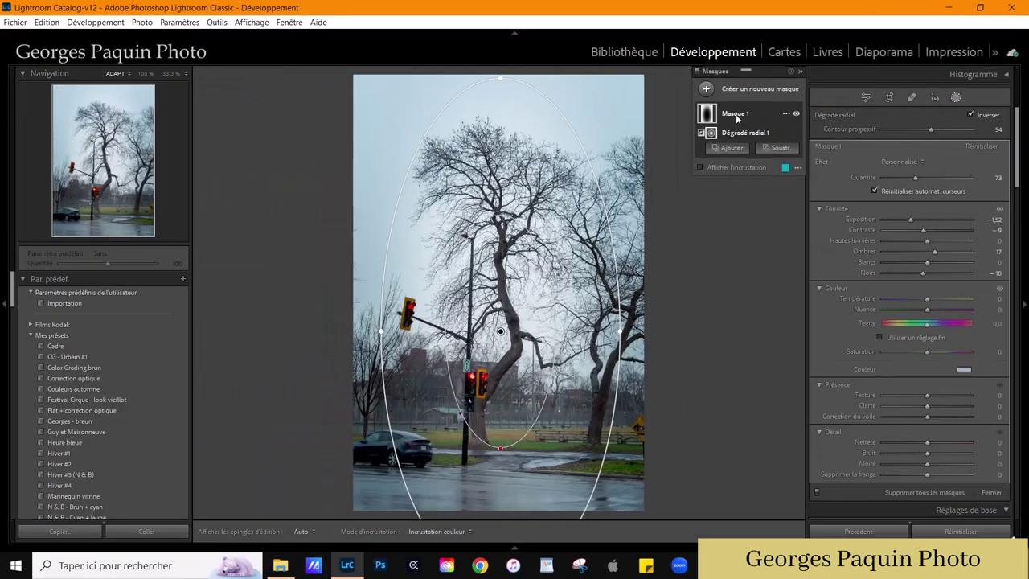
Step: Rename Masque 1 in the Masks panel to 'Effet vignette'
click(736, 114)
double_click(736, 114)
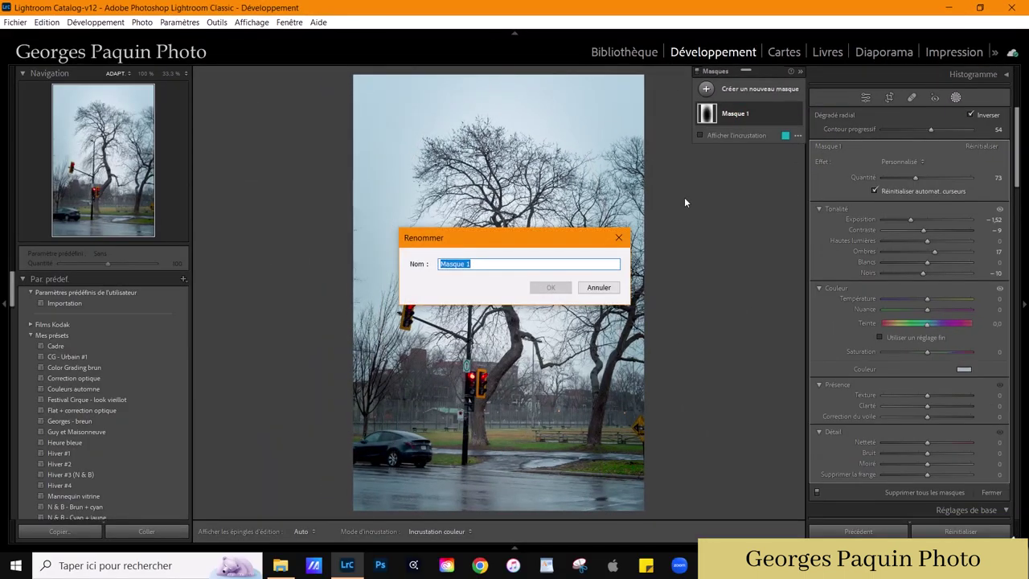
text(Effet vignette)
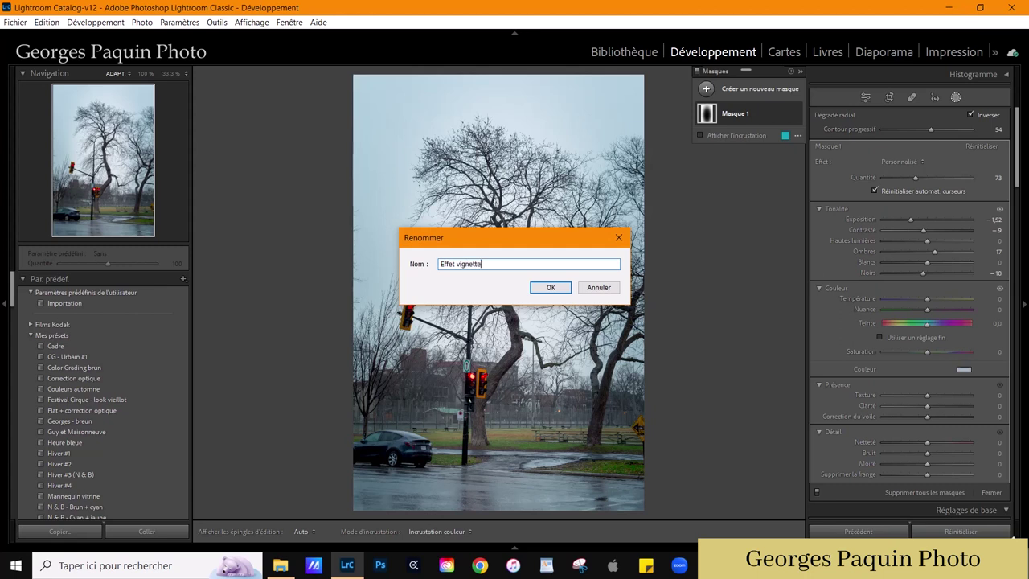
key(Return)
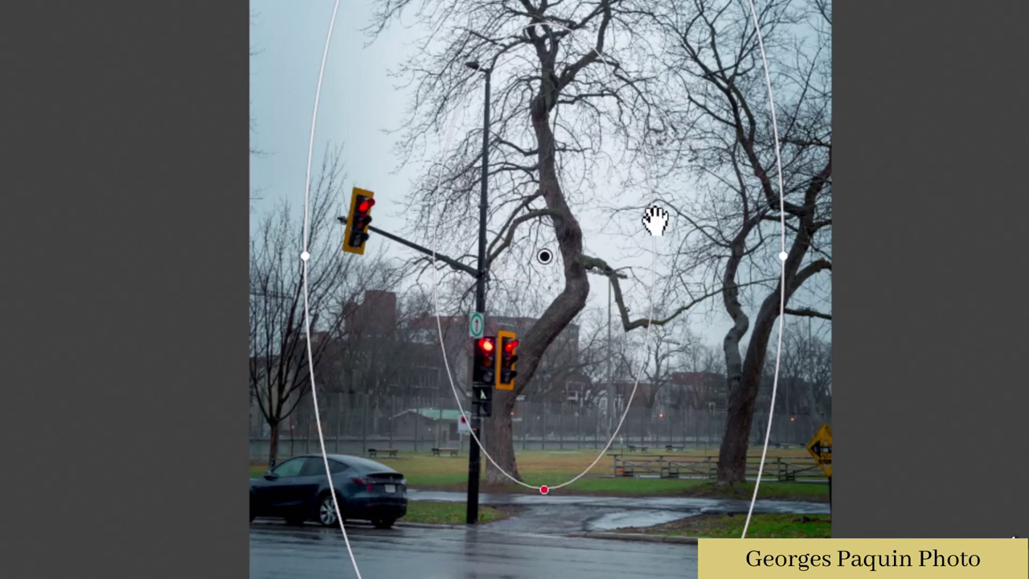
mouse_move(748, 113)
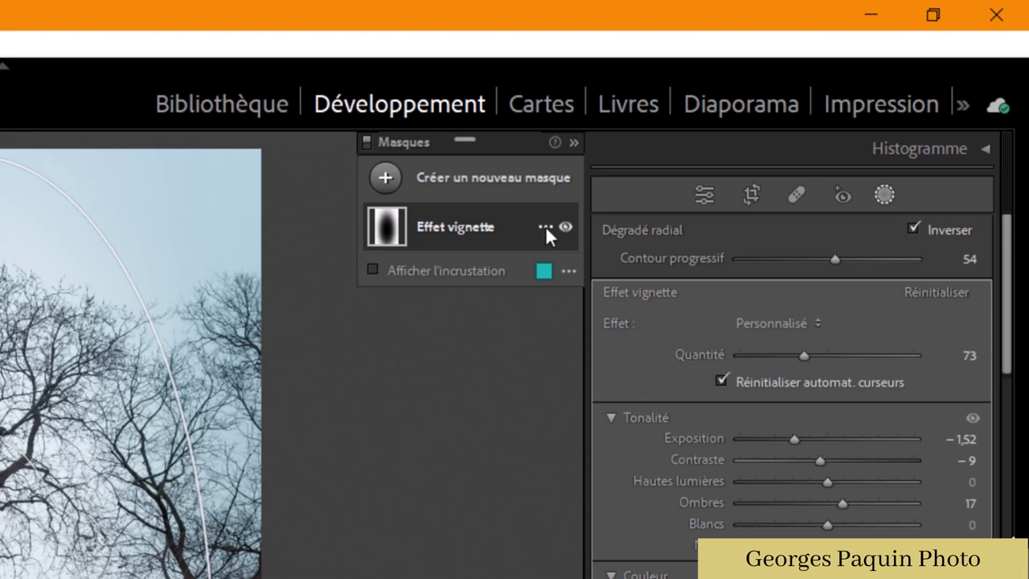
Step: Duplicate and invert the Effet vignette mask, then turn off its overlay preview
right_click(544, 229)
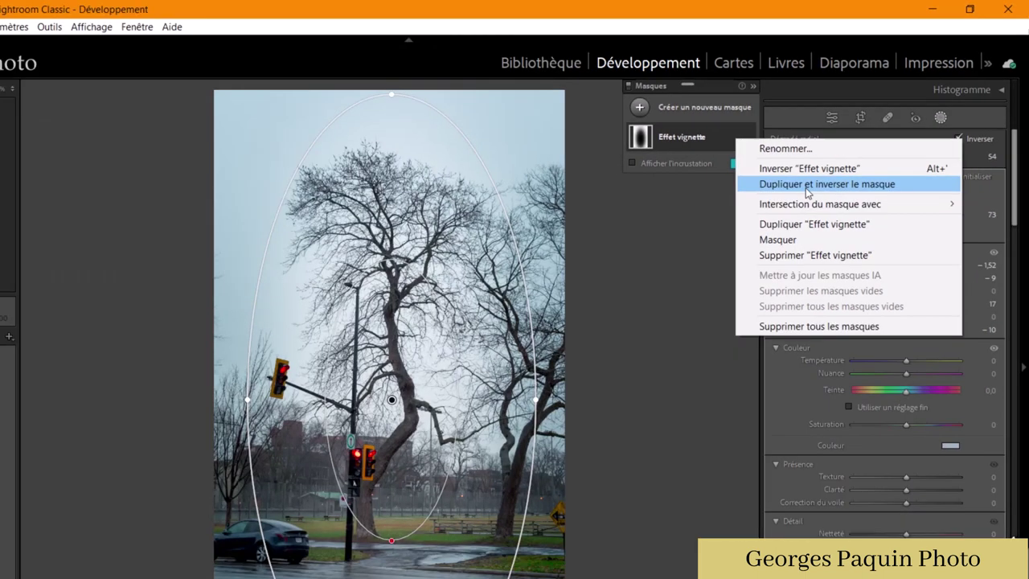
click(661, 314)
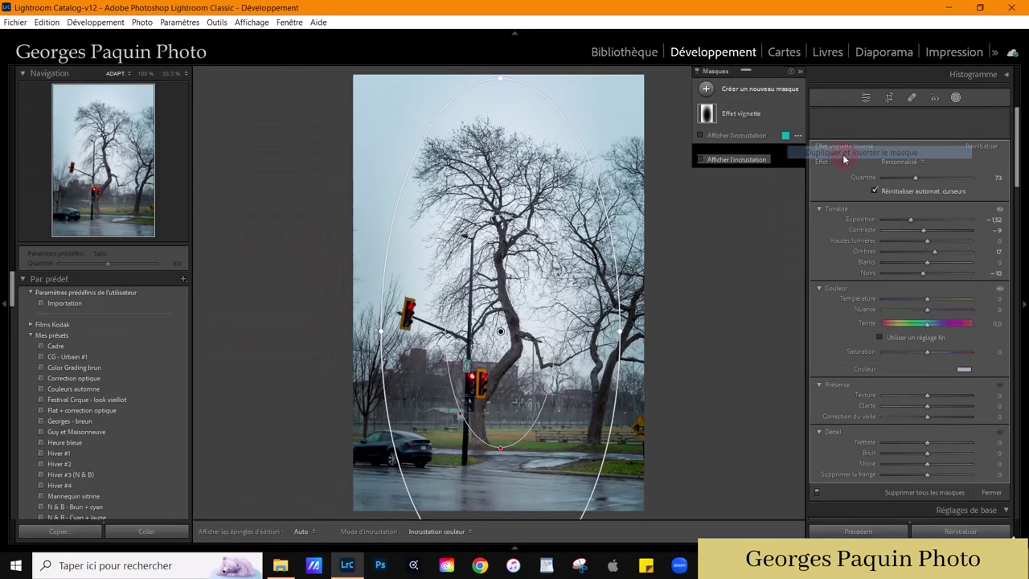
mouse_move(742, 136)
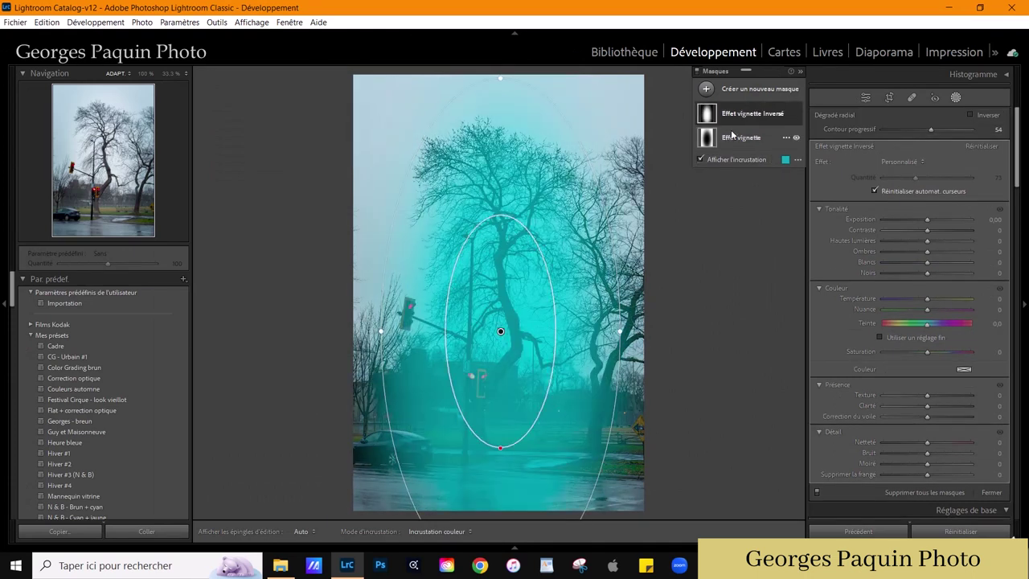
click(746, 113)
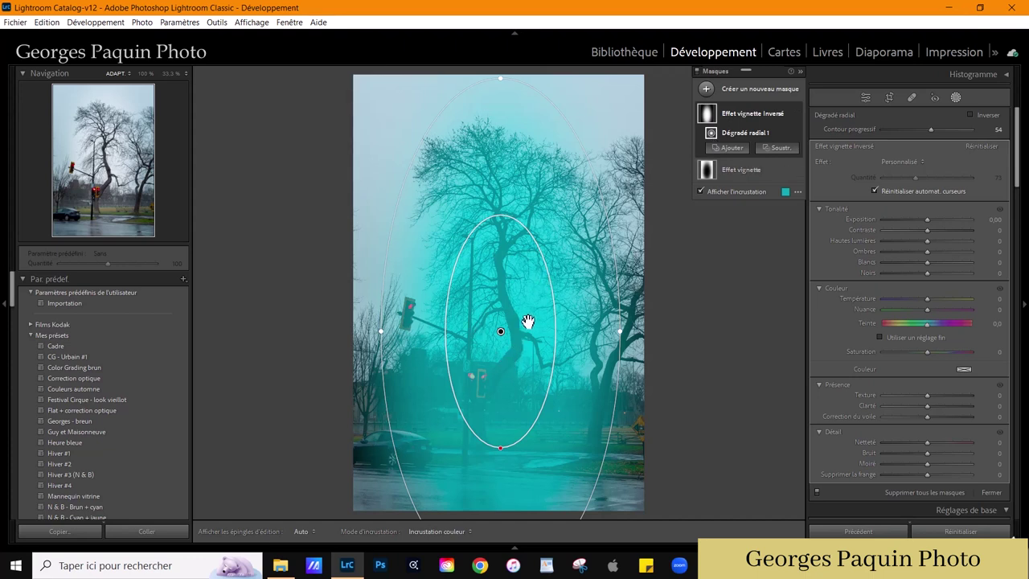
click(750, 194)
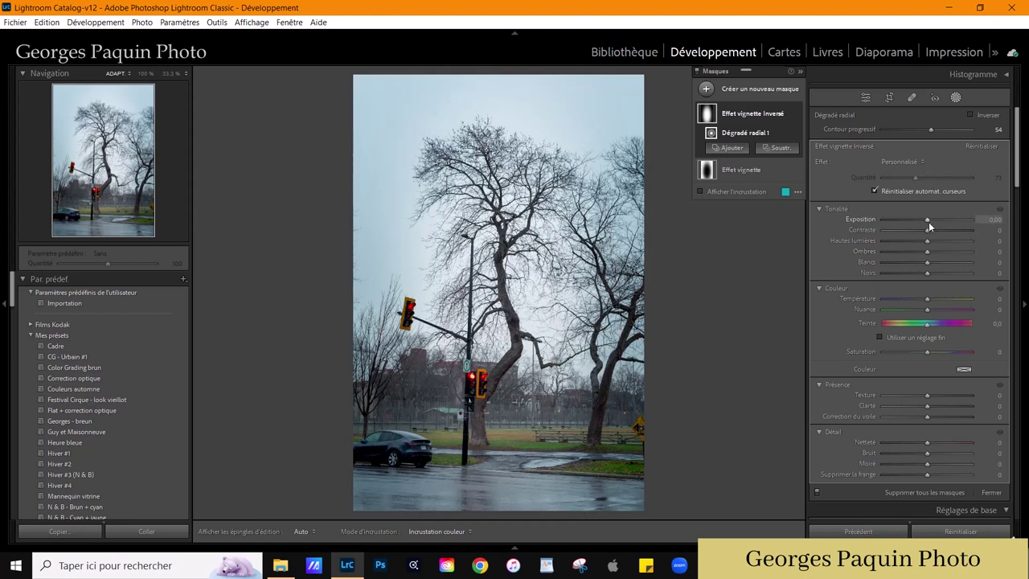
Step: Give the inverted mask exposure 0,20, shadows 34 and haze correction −22, keeping contrast −9
drag(927, 220, 929, 222)
mouse_move(928, 252)
mouse_down()
mouse_move(944, 259)
mouse_move(925, 237)
mouse_up()
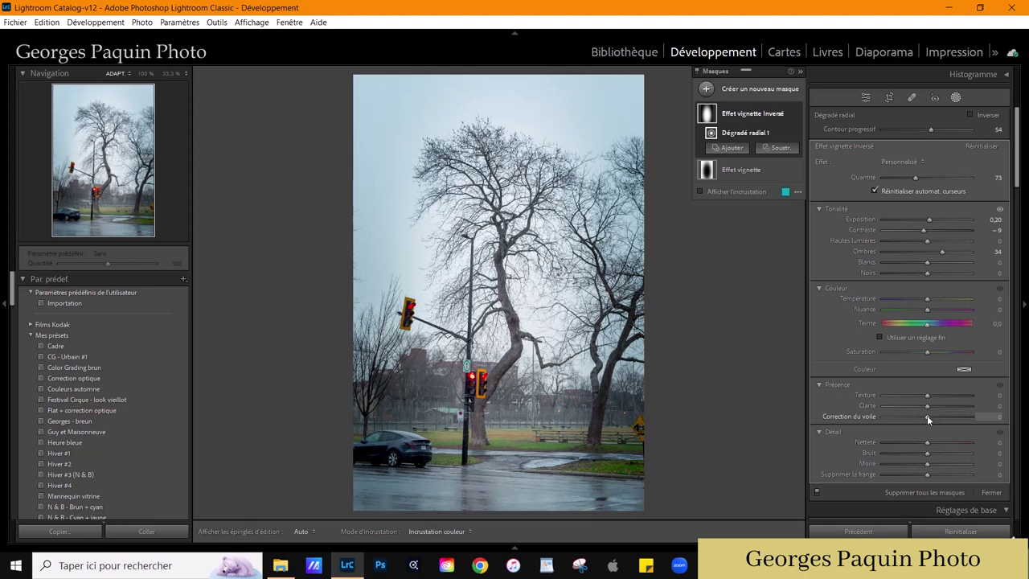
drag(927, 416, 922, 428)
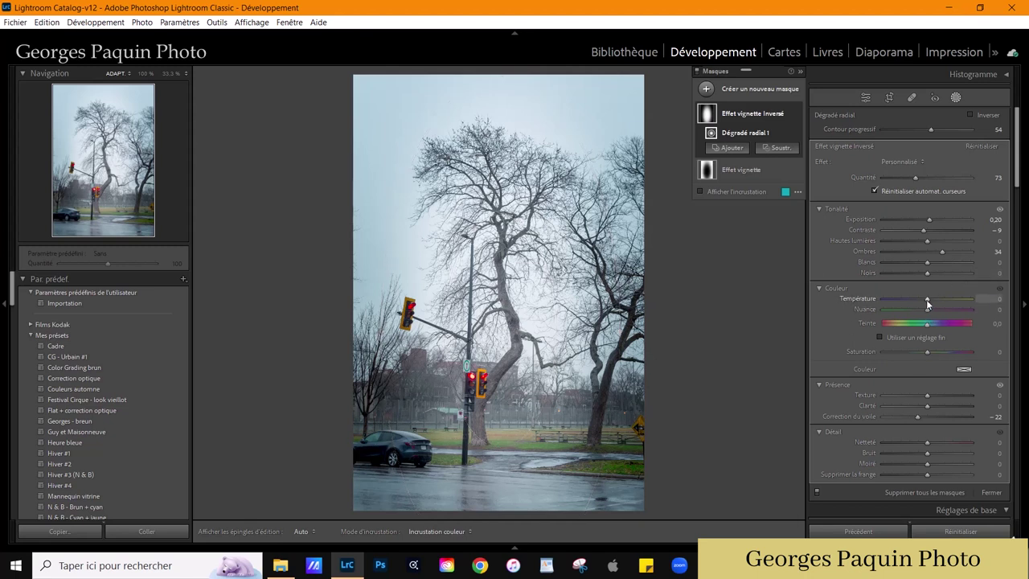
Step: Warm the inverted vignette mask to temperature 15, tint −7, and lift its whites to 26
mouse_move(927, 299)
mouse_down()
mouse_move(935, 300)
mouse_move(929, 309)
mouse_move(893, 320)
mouse_up()
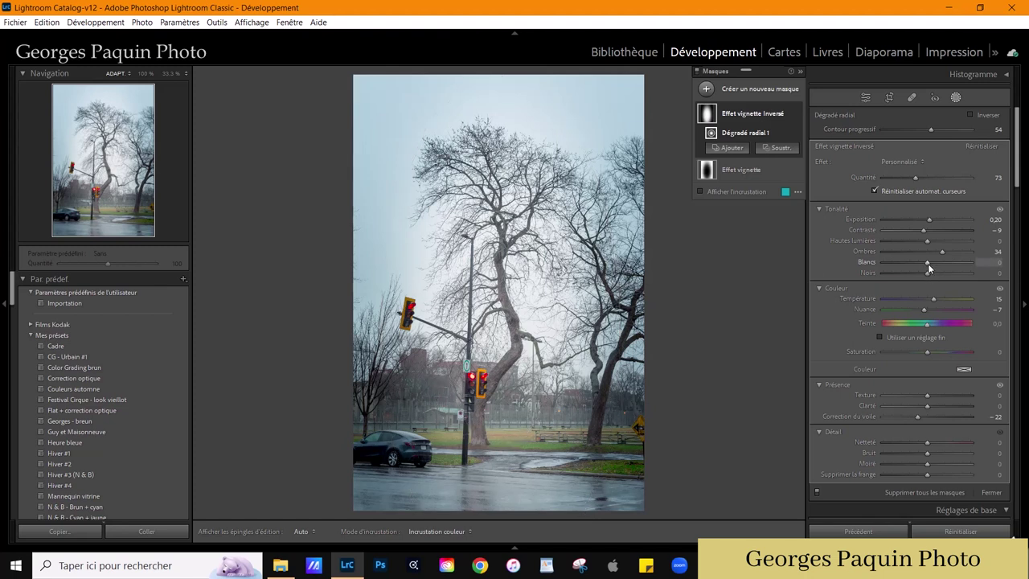
key(shift+w)
drag(933, 271, 938, 272)
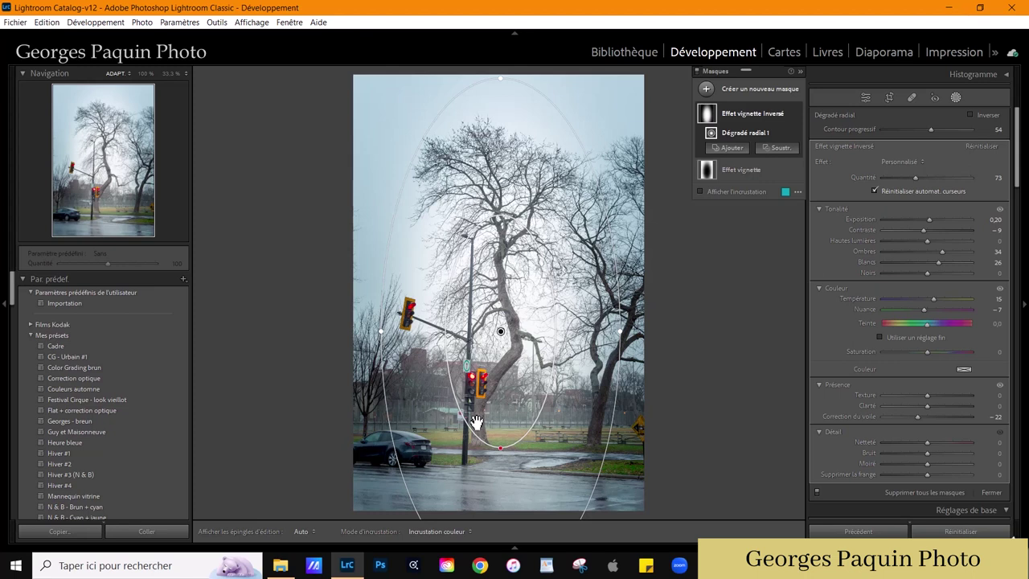
Step: Zoom to 50% on the tree trunk and turn on the coloured mask overlay
click(146, 74)
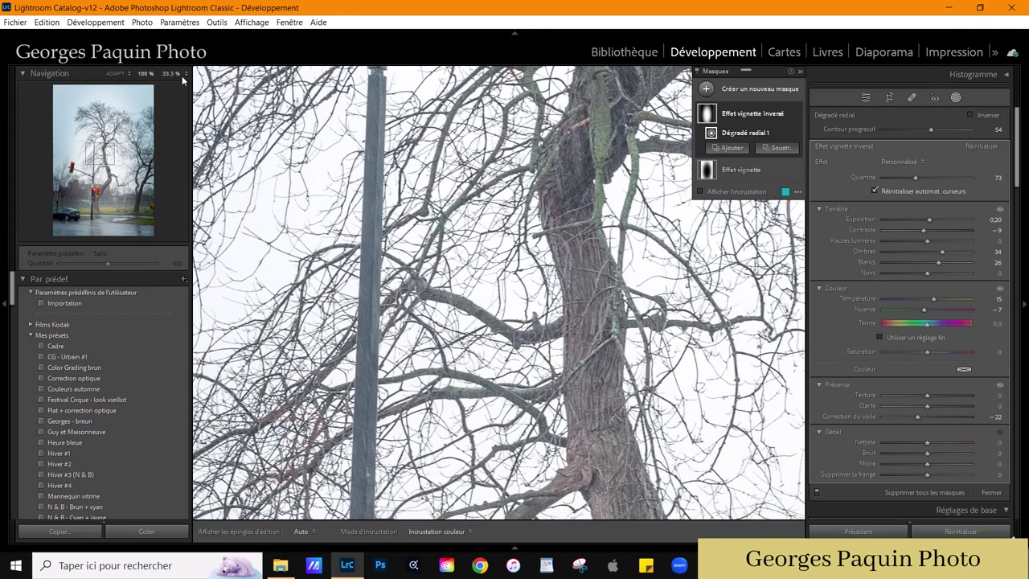
click(185, 74)
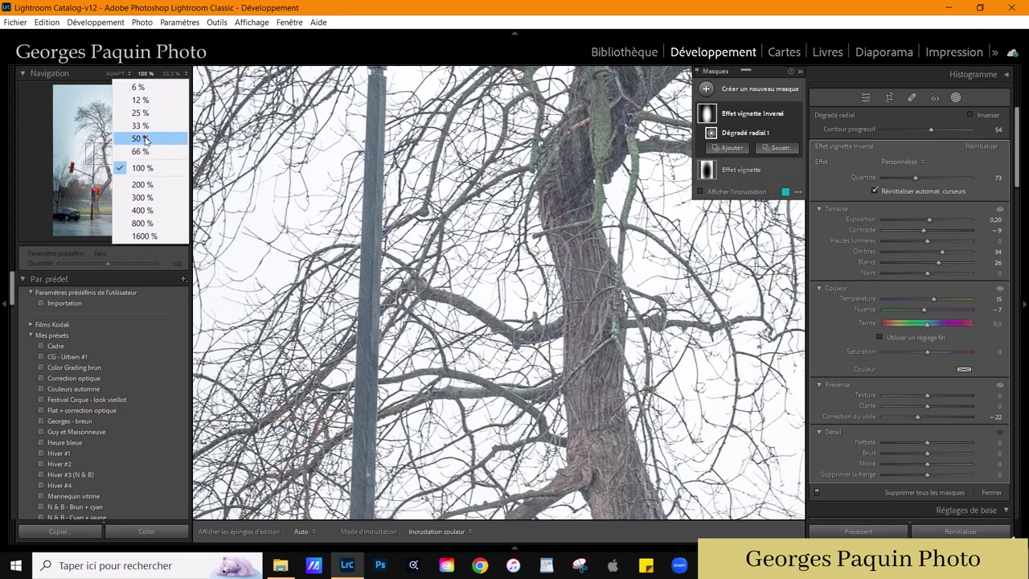
click(138, 138)
click(111, 177)
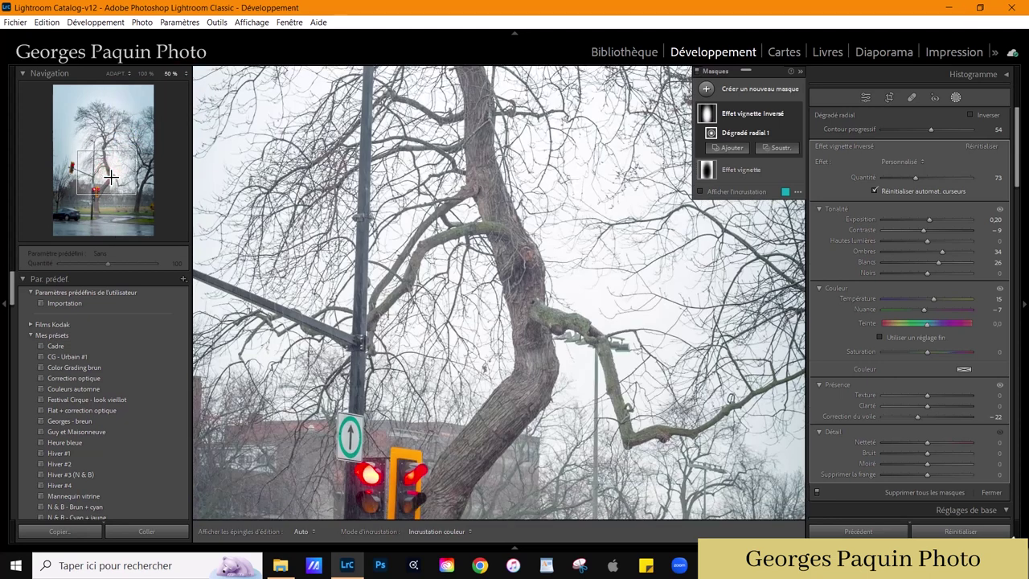
drag(111, 177, 111, 169)
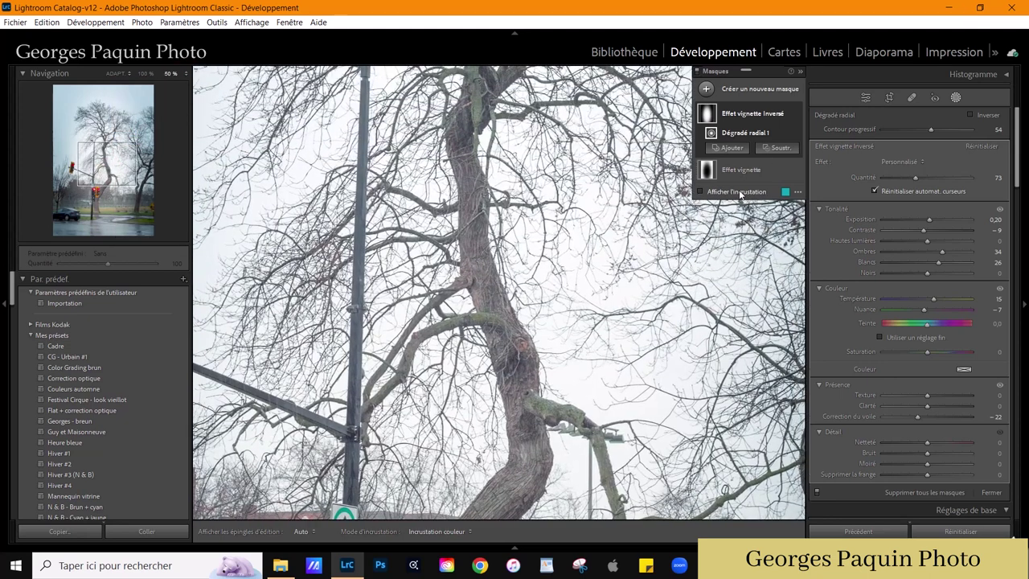
click(741, 194)
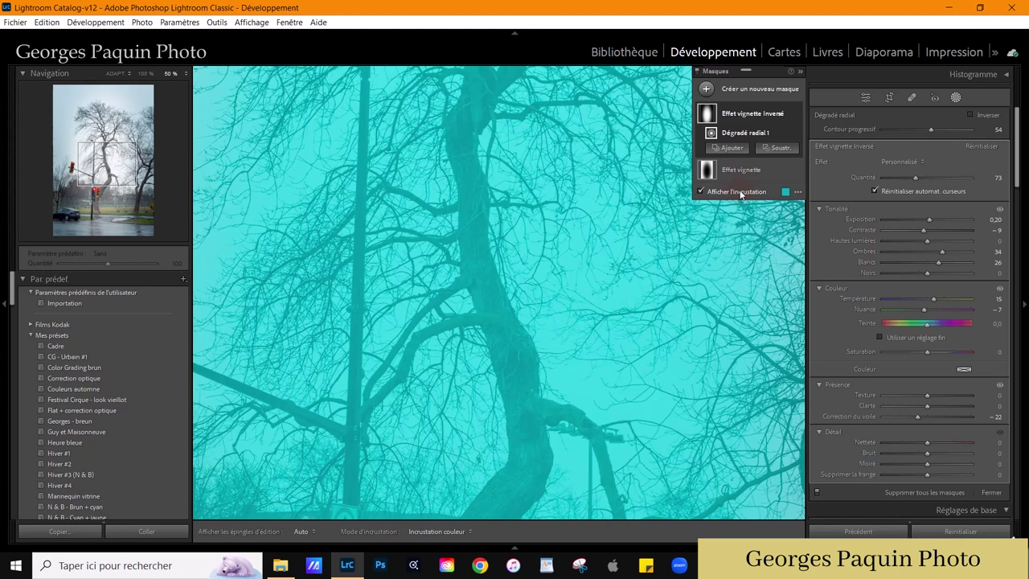
click(114, 73)
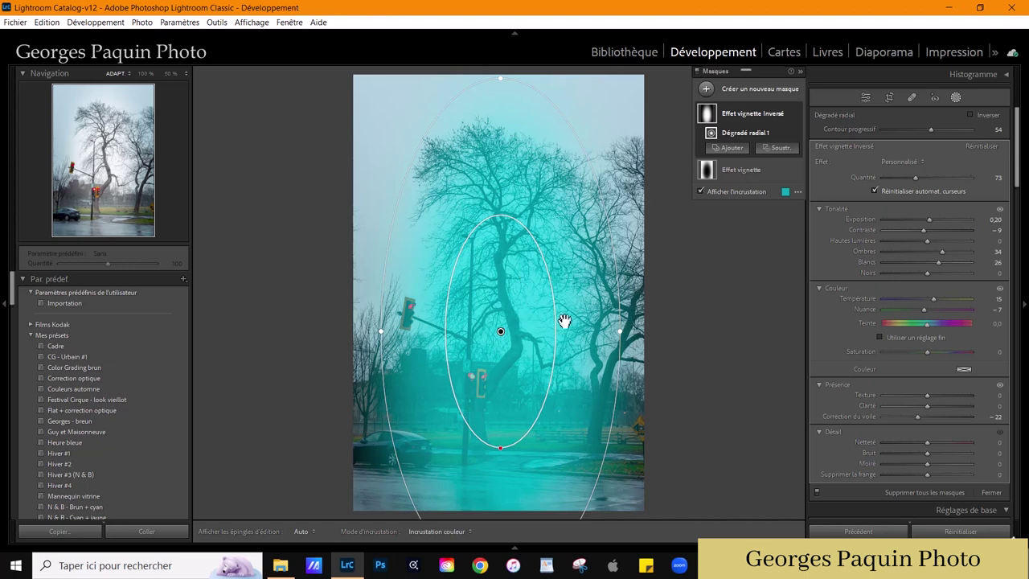
click(169, 74)
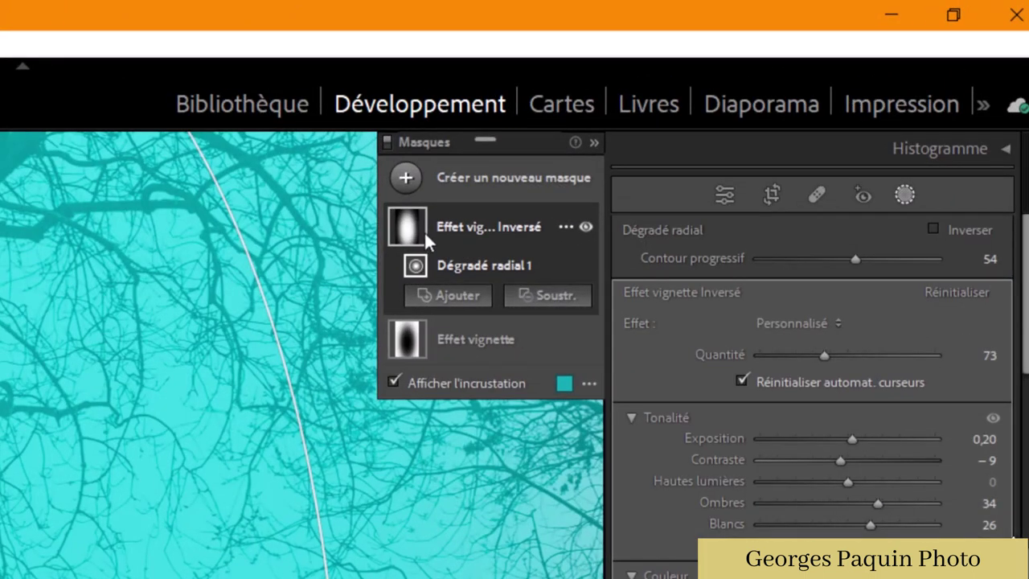
Step: Set up a small subtracting brush with flow and density 100 and auto-masking on
click(557, 298)
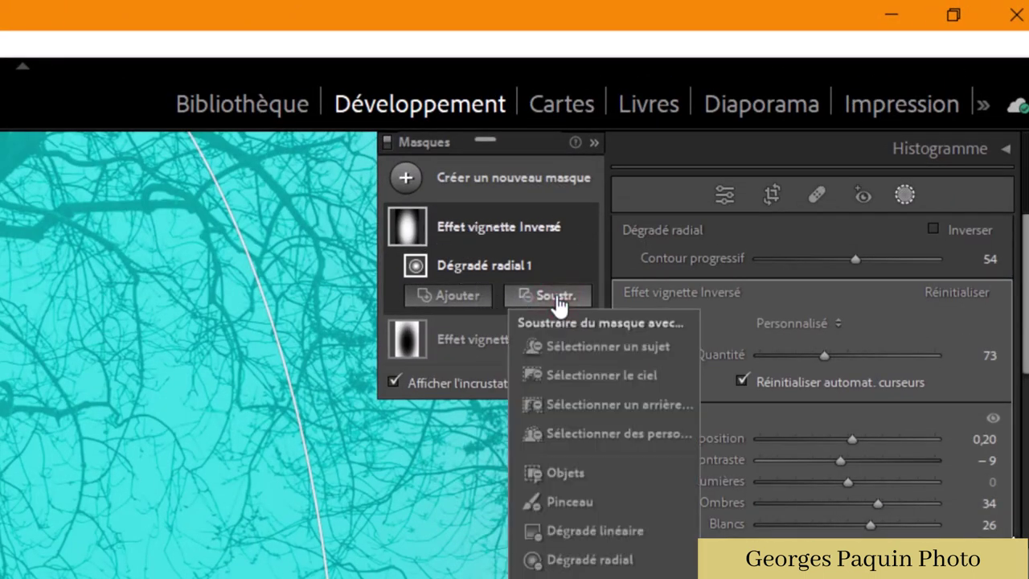
click(570, 501)
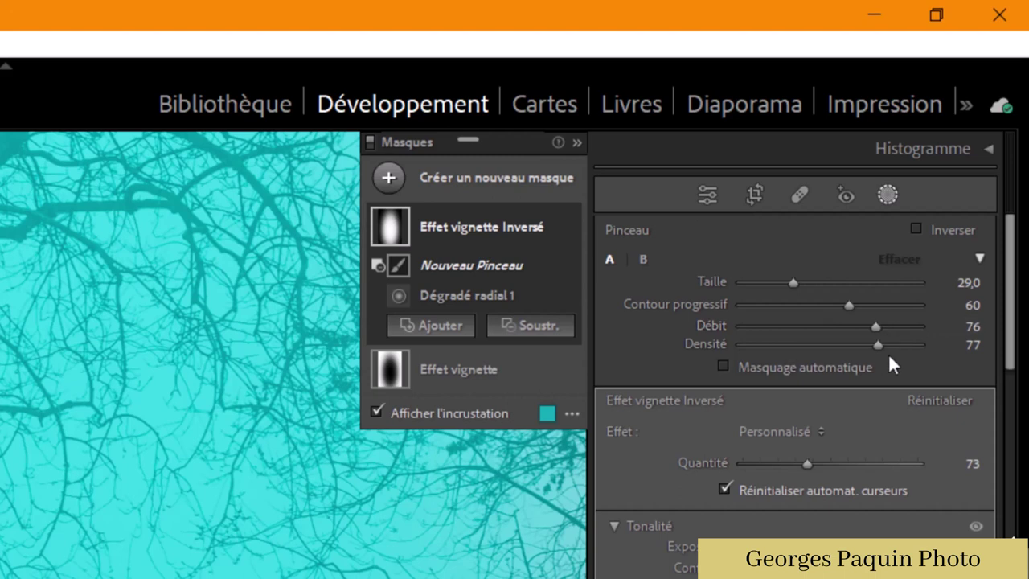
mouse_move(878, 345)
mouse_down()
mouse_move(925, 346)
mouse_move(933, 326)
mouse_up()
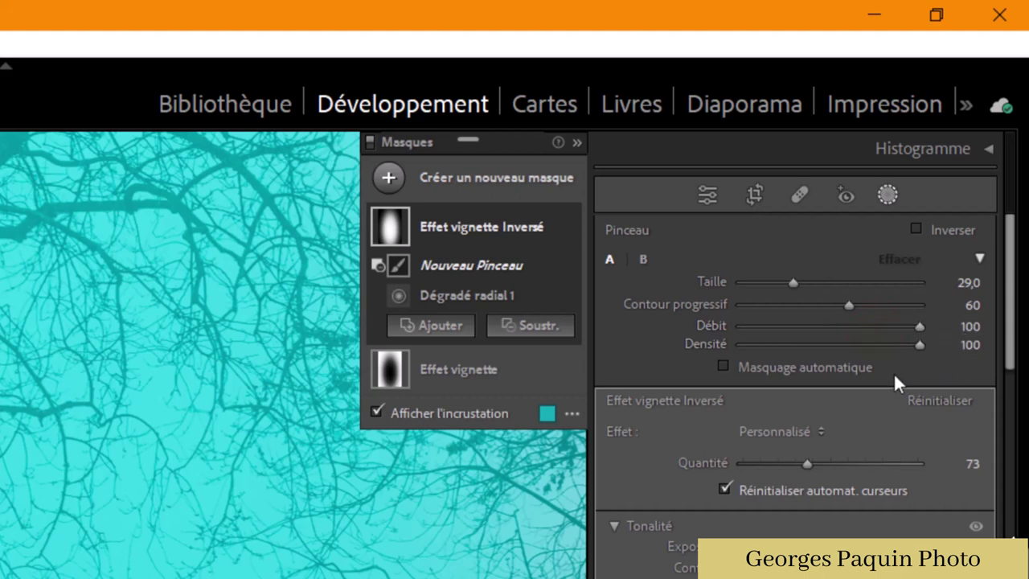
click(844, 374)
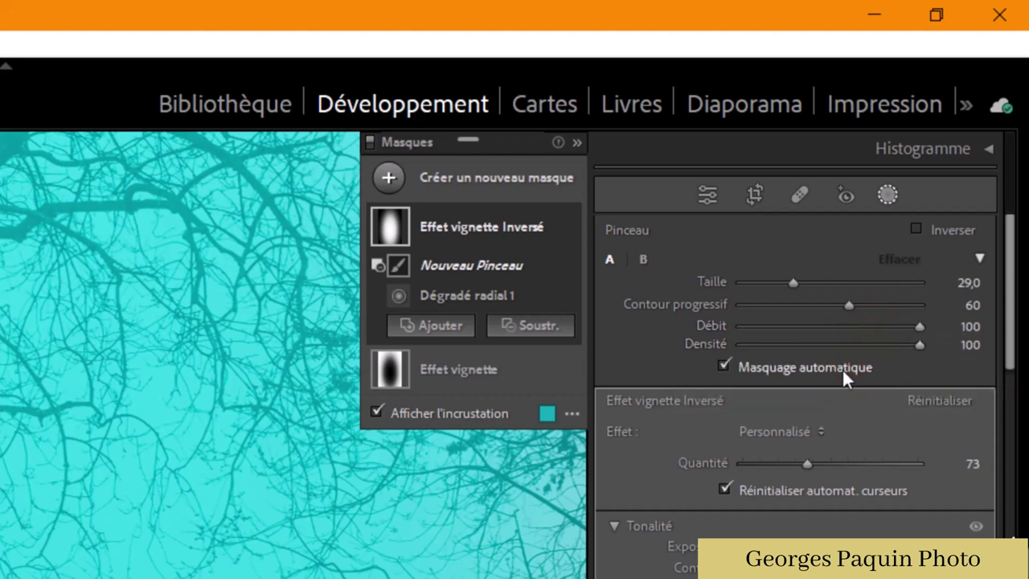
key(bracketleft)
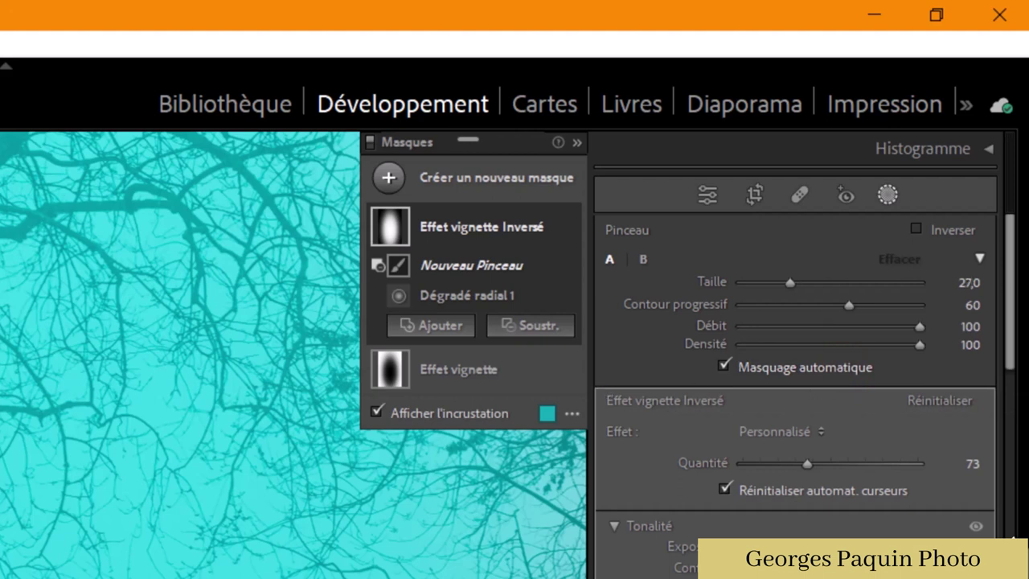
key(bracketleft)
key(bracketleft)
key(bracketleft)
key(bracketleft)
key(bracketleft)
key(bracketleft)
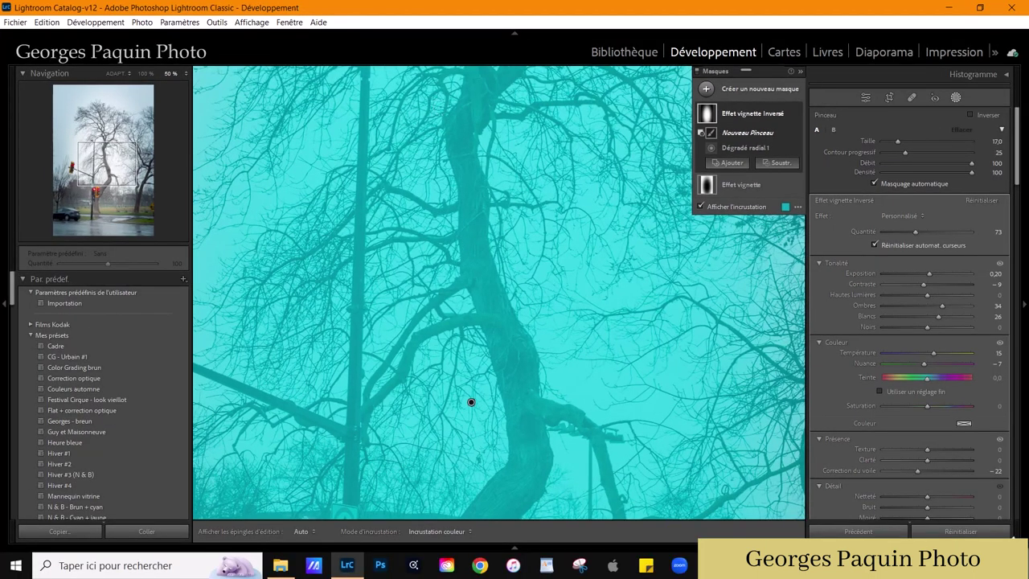
Step: Paint the trunk's top, middle, right edge and base out of the inverted mask
mouse_move(463, 111)
mouse_down()
mouse_move(475, 278)
mouse_move(508, 378)
mouse_move(527, 486)
mouse_move(551, 420)
mouse_move(534, 364)
mouse_up()
key(bracketright)
key(h)
key(h)
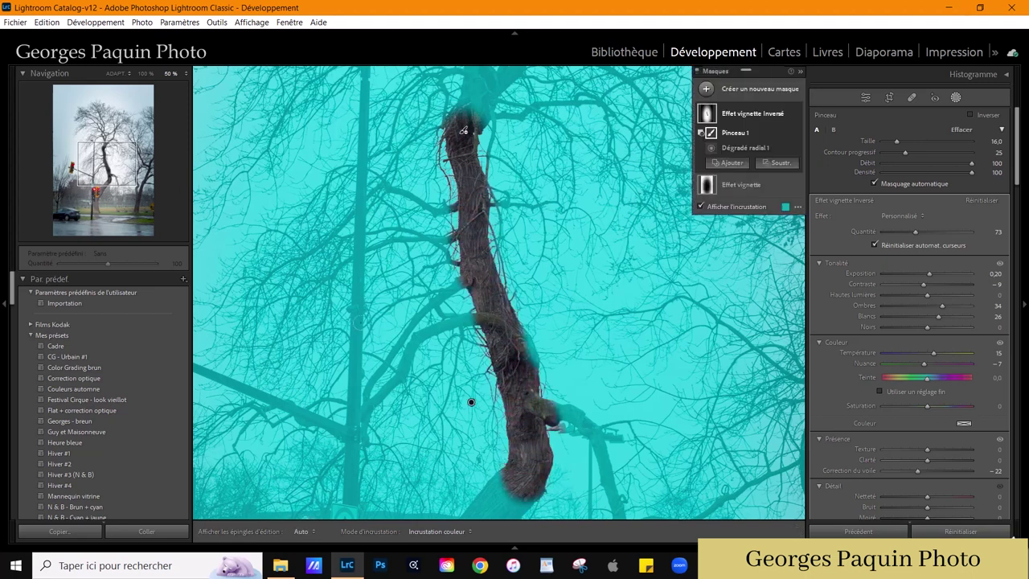
click(99, 186)
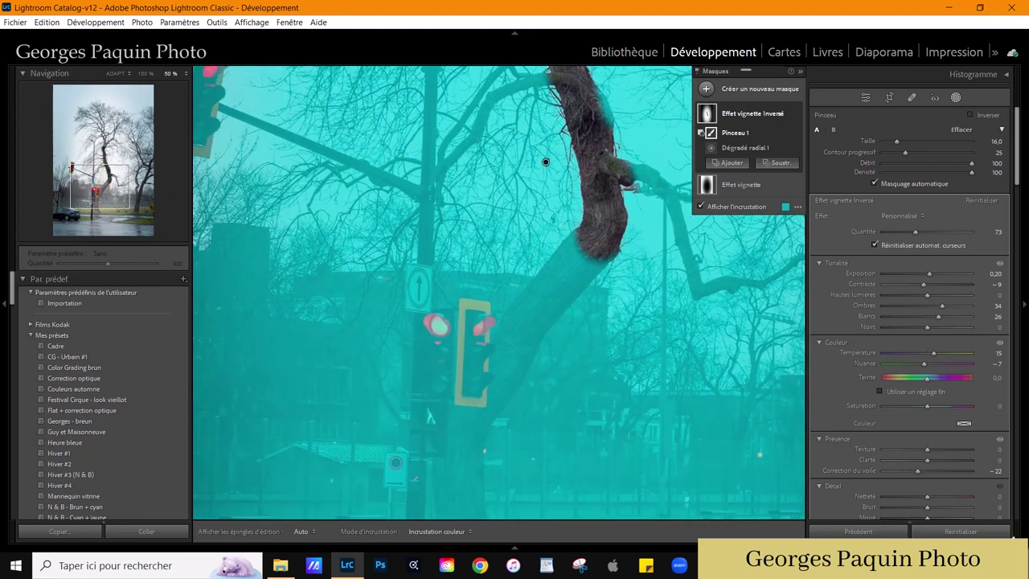
key(h)
mouse_move(586, 237)
mouse_down()
mouse_move(583, 256)
mouse_move(494, 358)
mouse_move(483, 390)
mouse_up()
key(h)
drag(558, 301, 599, 272)
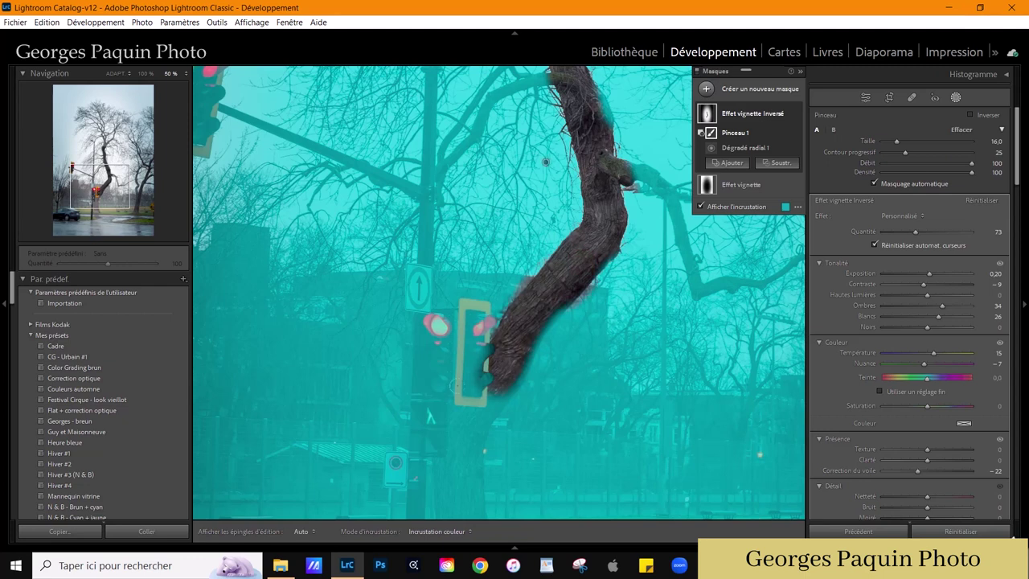
drag(483, 388, 452, 507)
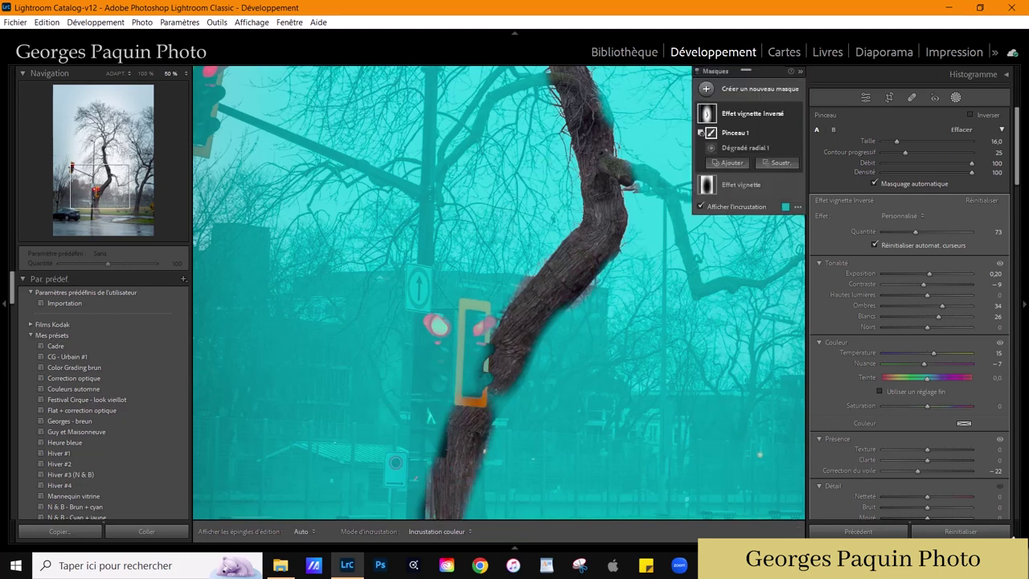
Step: At 100% zoom, erase the left branches and upper trunk from the mask
drag(609, 142, 539, 299)
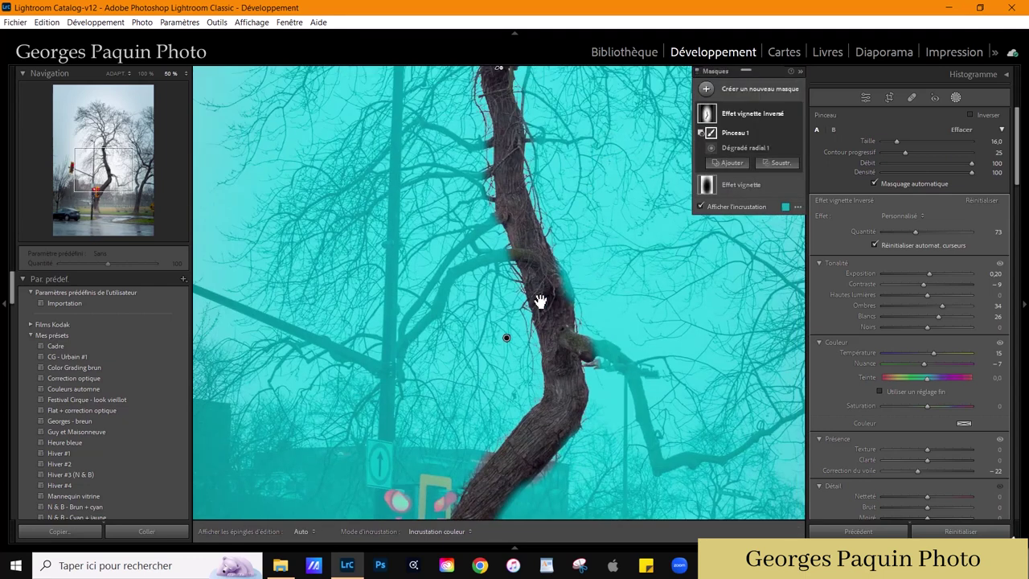
click(146, 74)
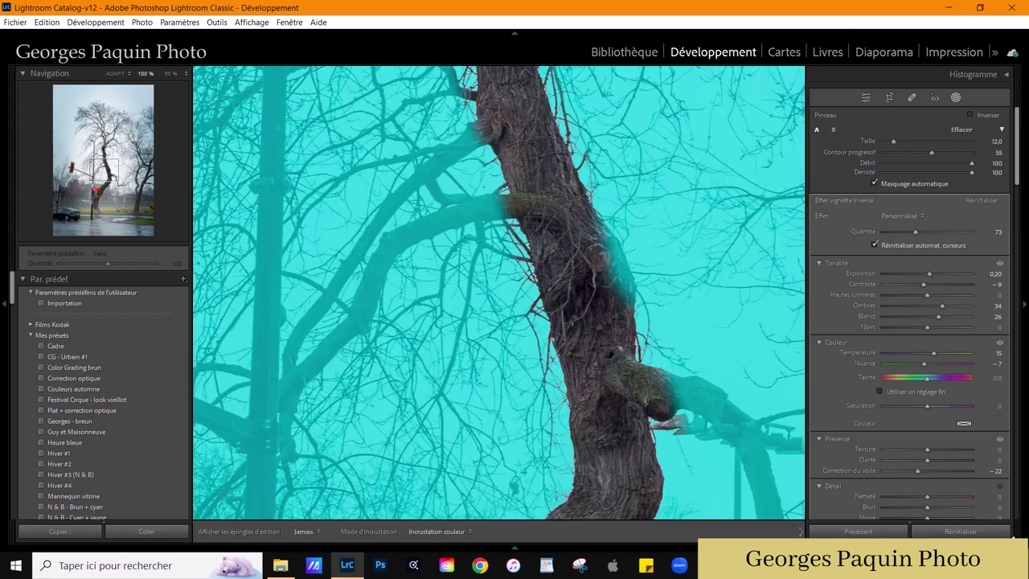
mouse_move(504, 192)
mouse_down()
mouse_move(438, 208)
mouse_move(377, 245)
mouse_move(368, 300)
mouse_move(280, 417)
mouse_move(283, 431)
mouse_up()
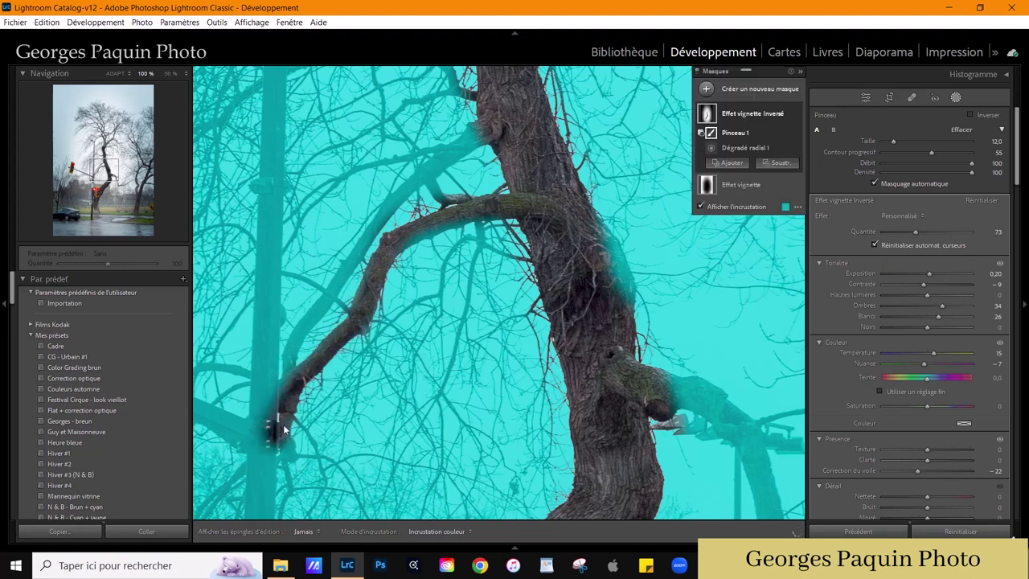
drag(476, 129, 344, 272)
key(ctrl+z)
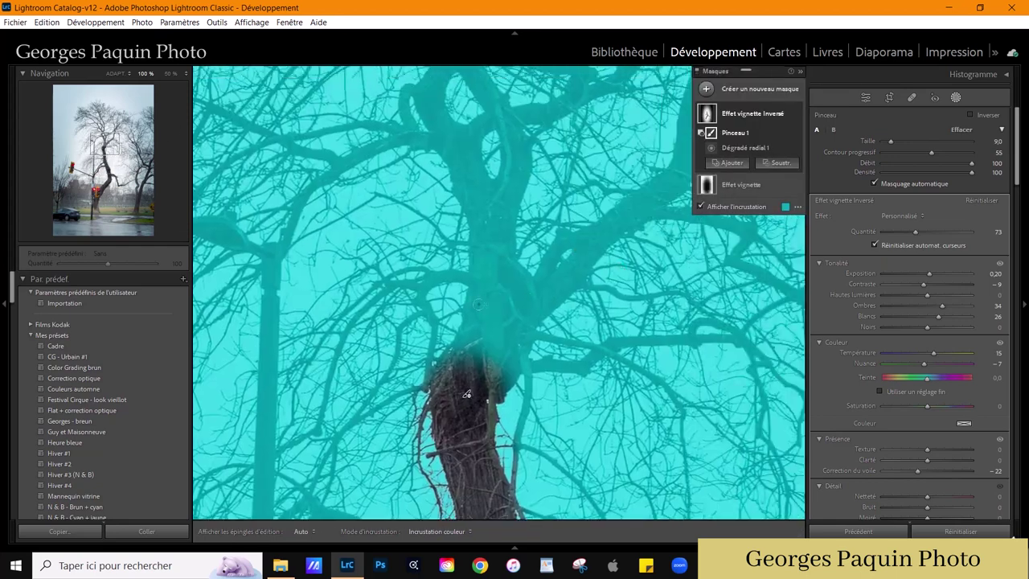
drag(467, 394, 492, 197)
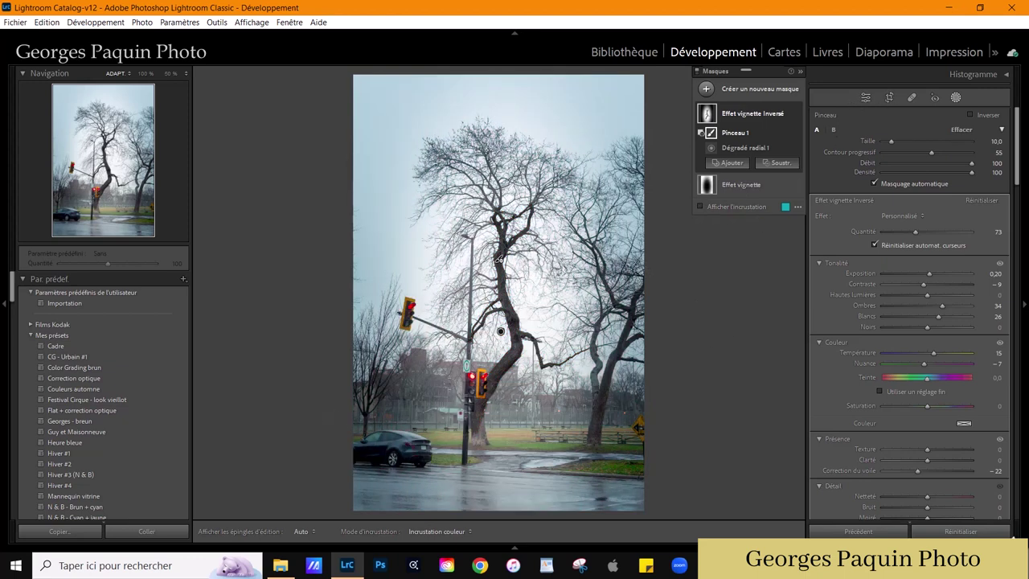
key(h)
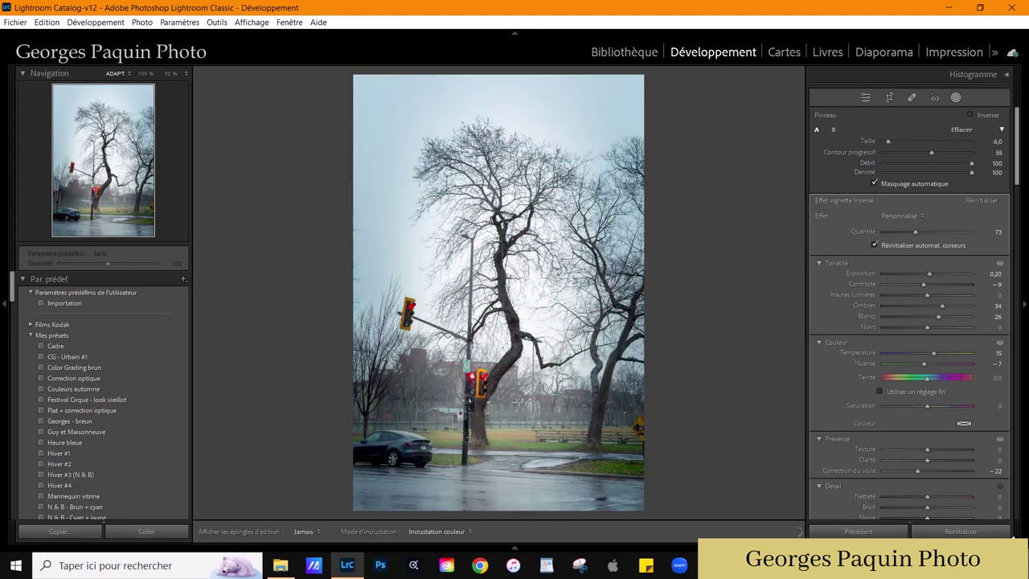
key(h)
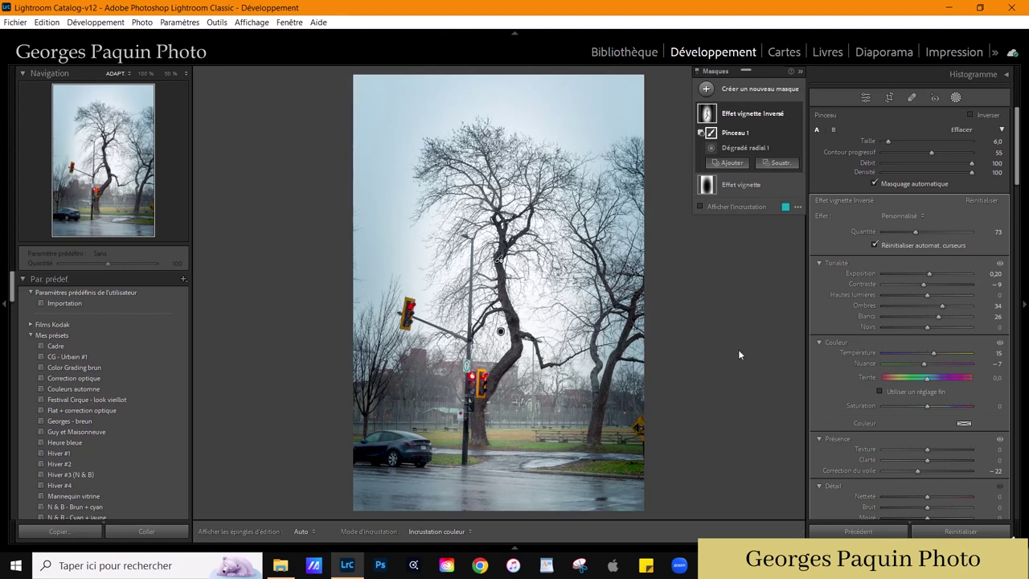
click(747, 208)
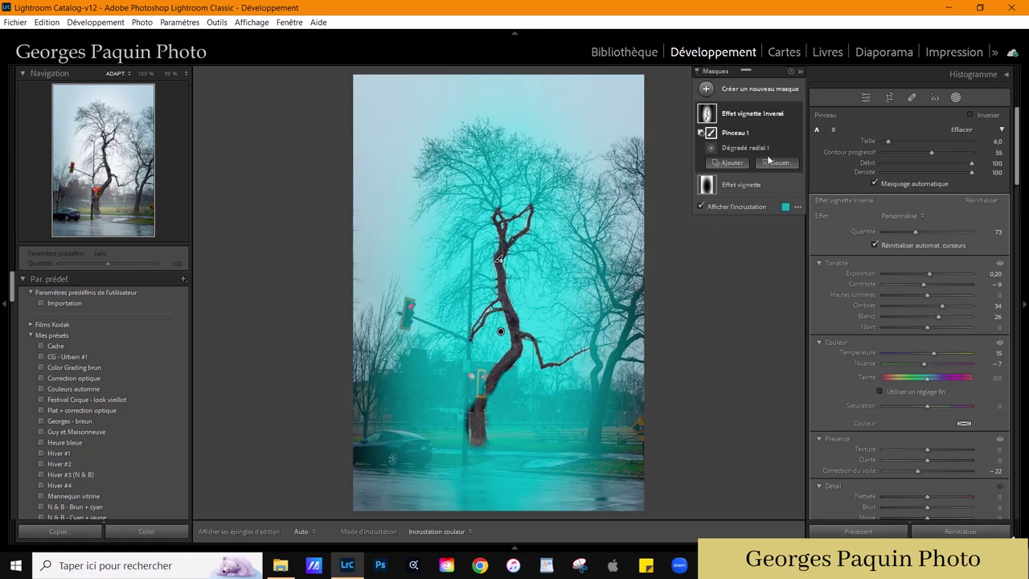
click(741, 207)
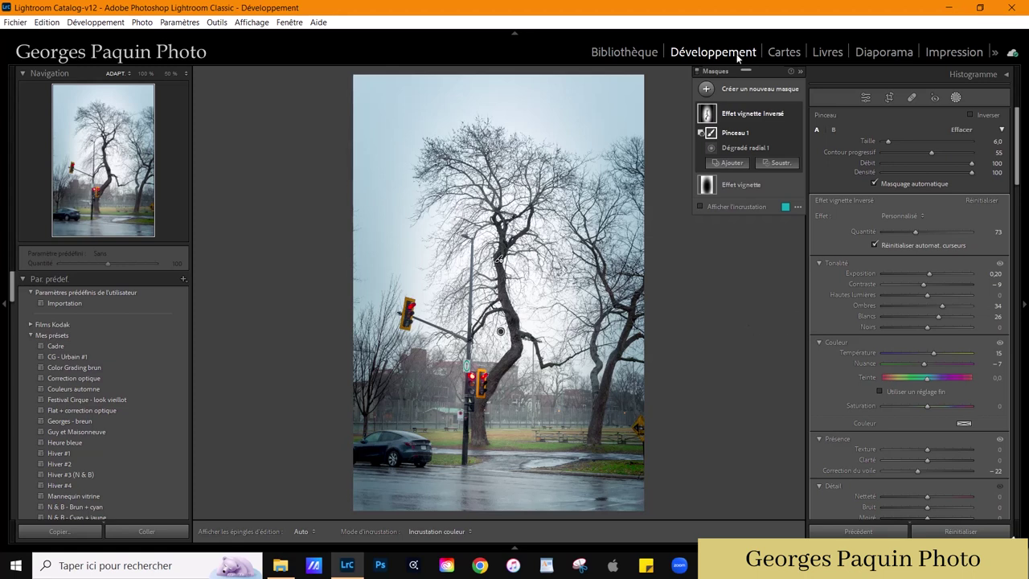
Step: Drag a linear gradient up from the bottom edge over the street, then hide the overlay
click(706, 88)
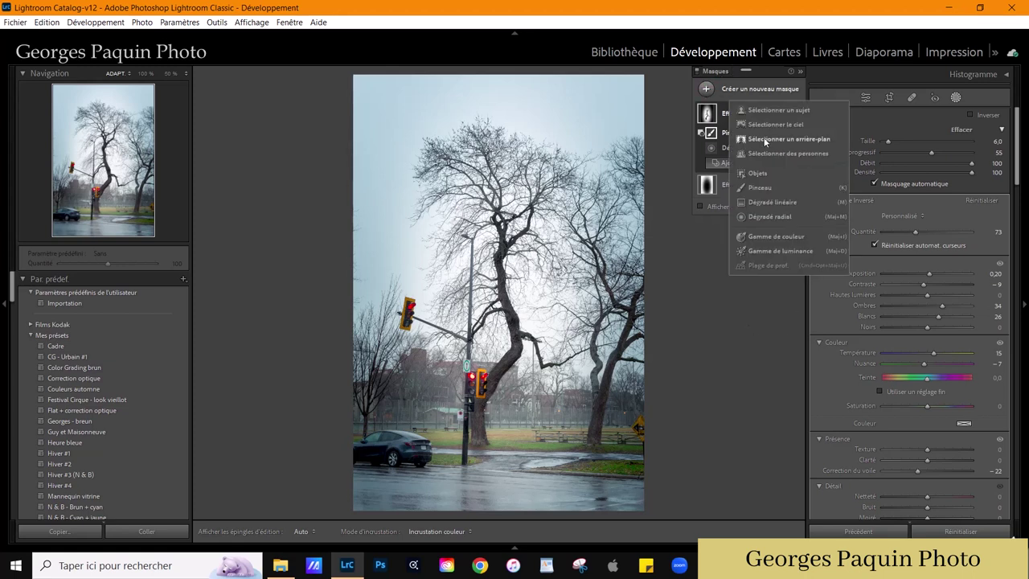
click(789, 204)
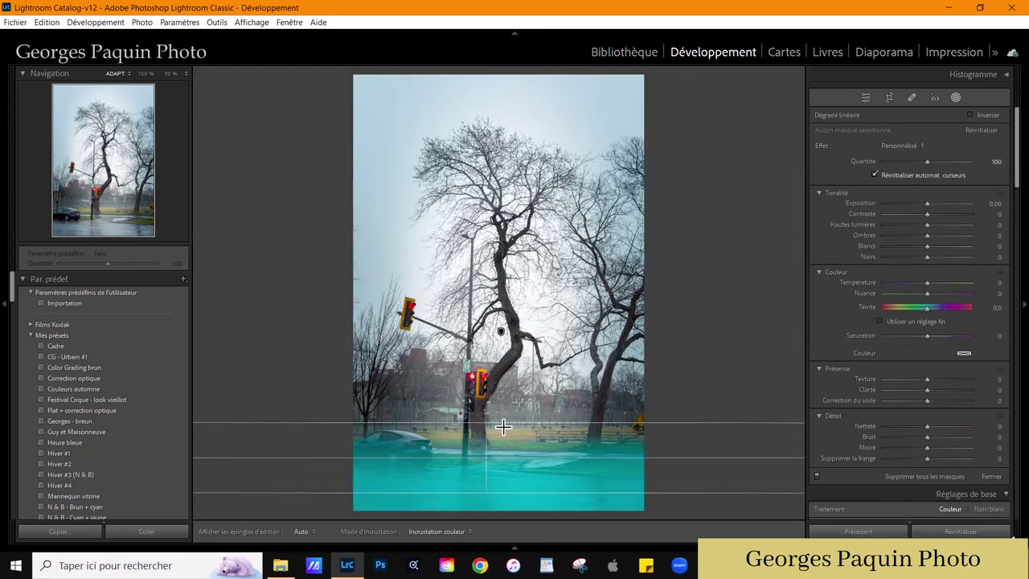
drag(491, 496, 498, 404)
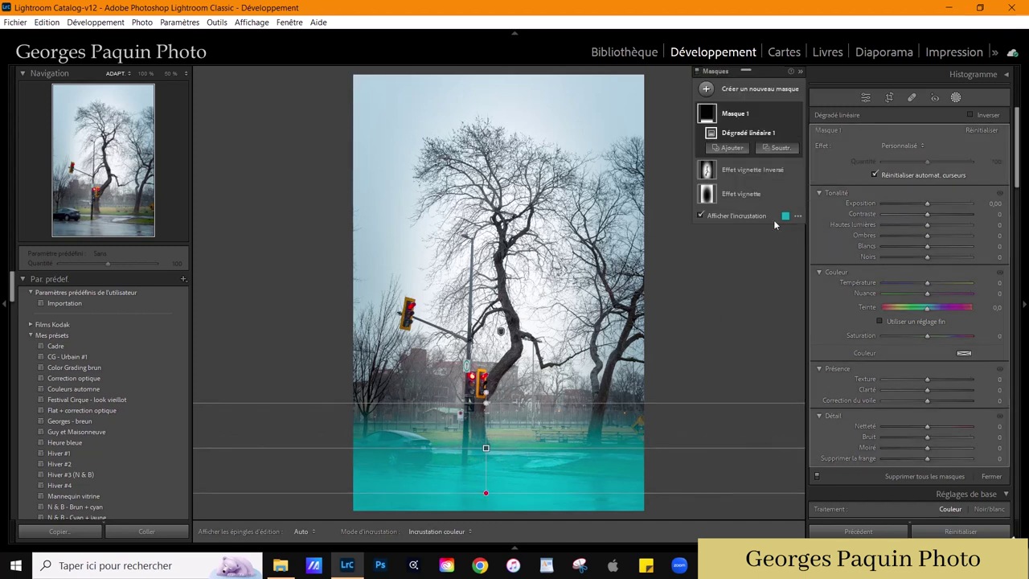
click(752, 216)
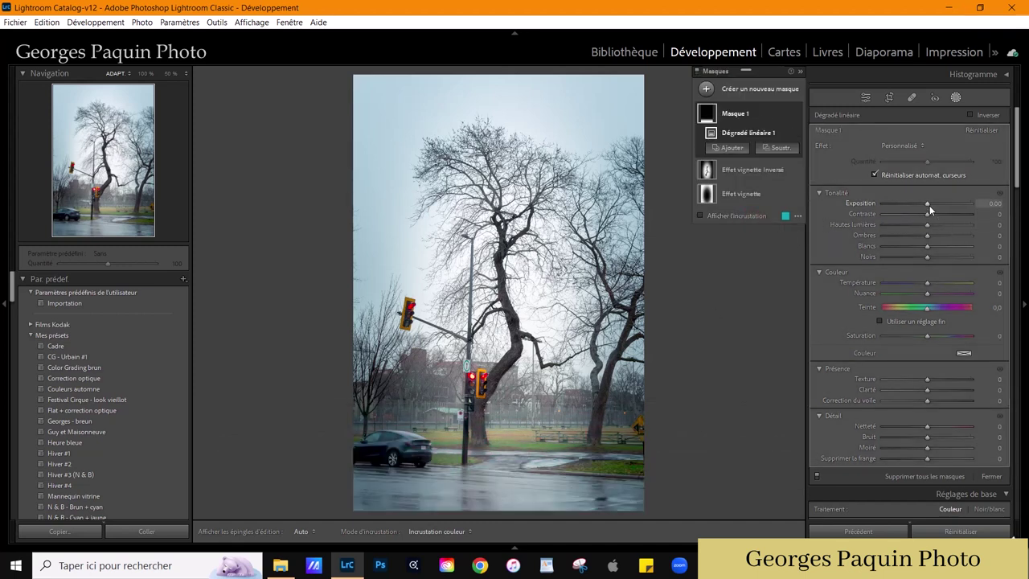
Step: Give the street gradient exposure −0.35, blacks −16 and clarity 17, then close masking
drag(930, 205, 926, 205)
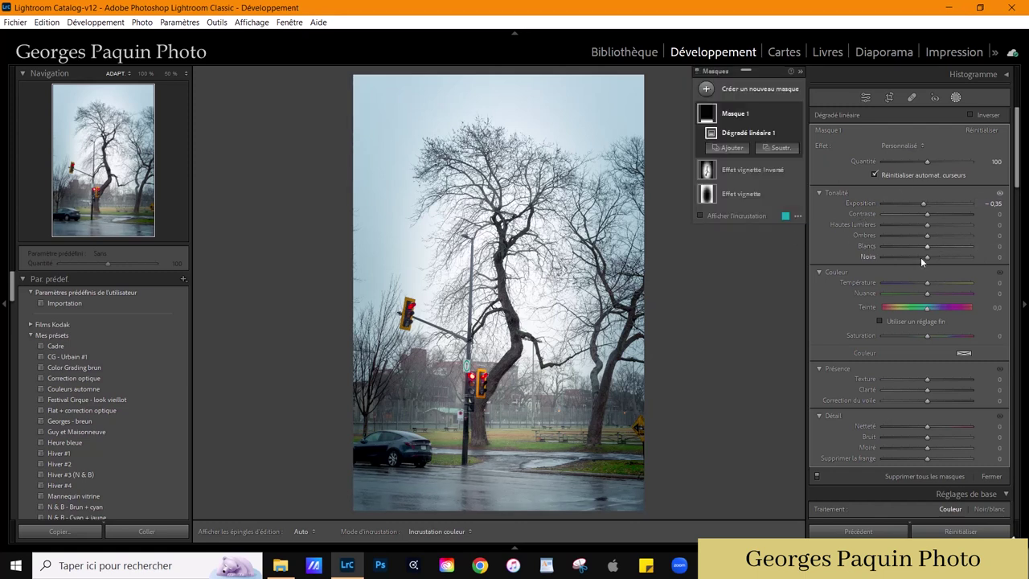
drag(927, 257, 936, 254)
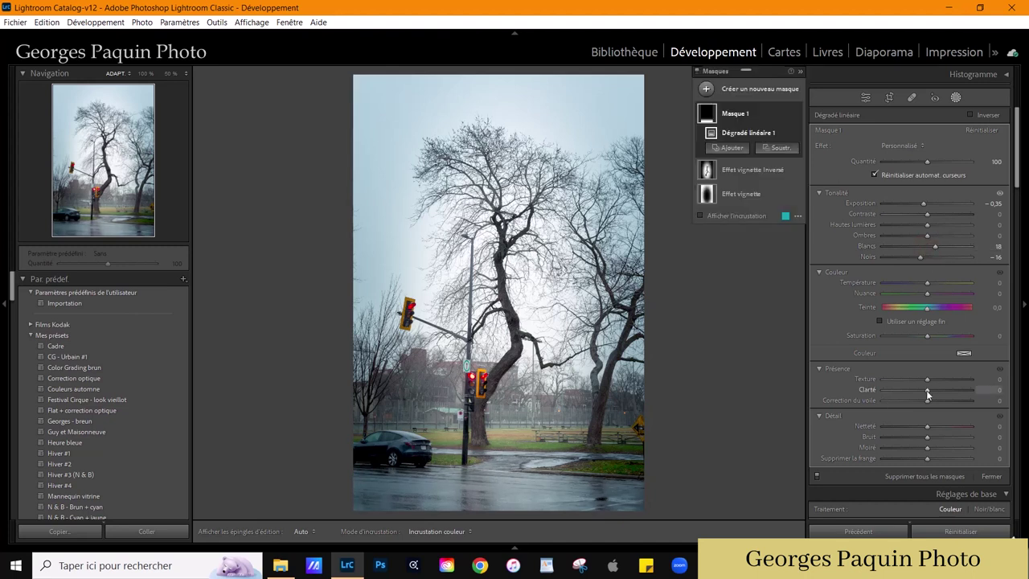
drag(928, 390, 939, 397)
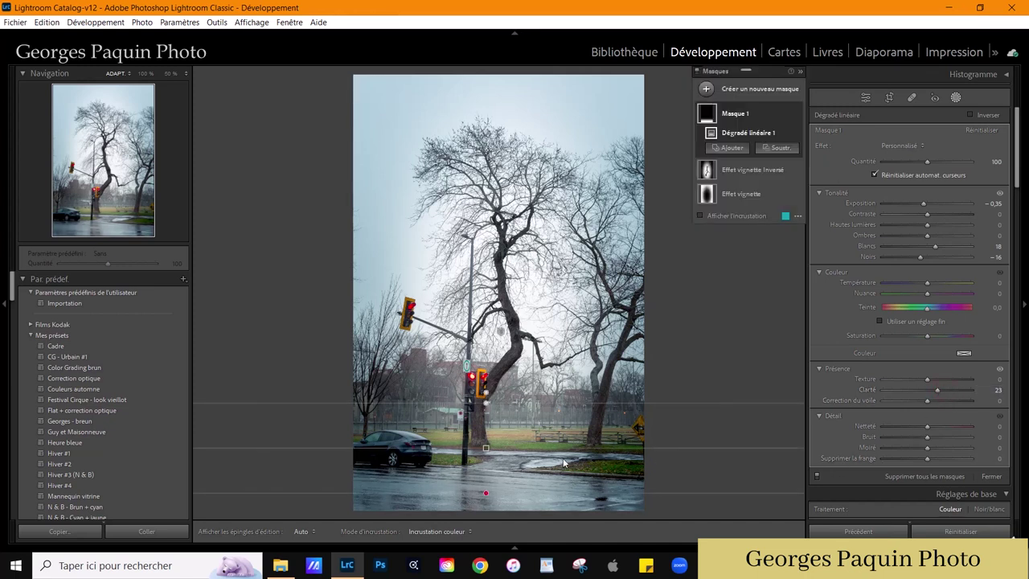
mouse_move(486, 448)
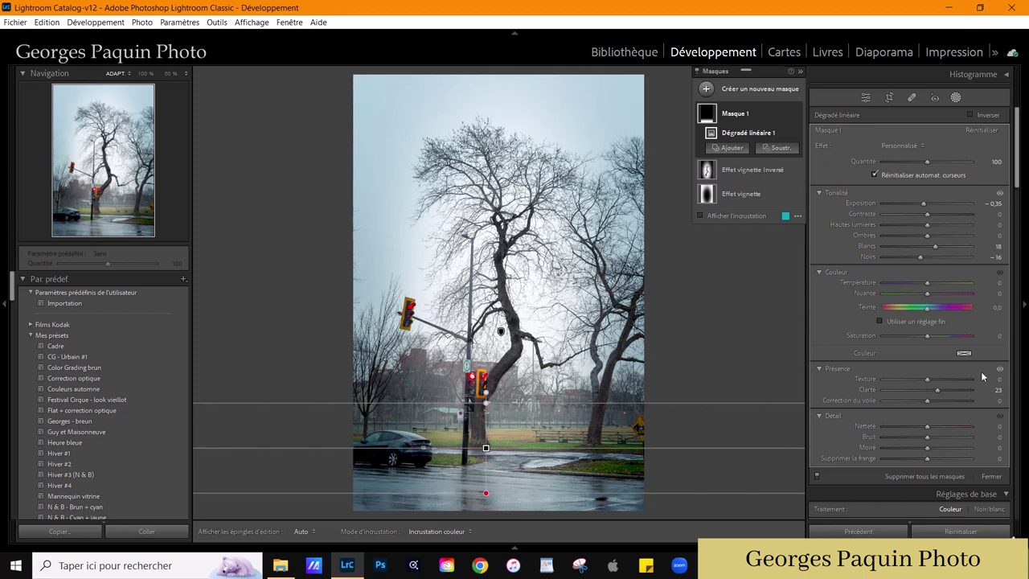
drag(938, 392, 936, 392)
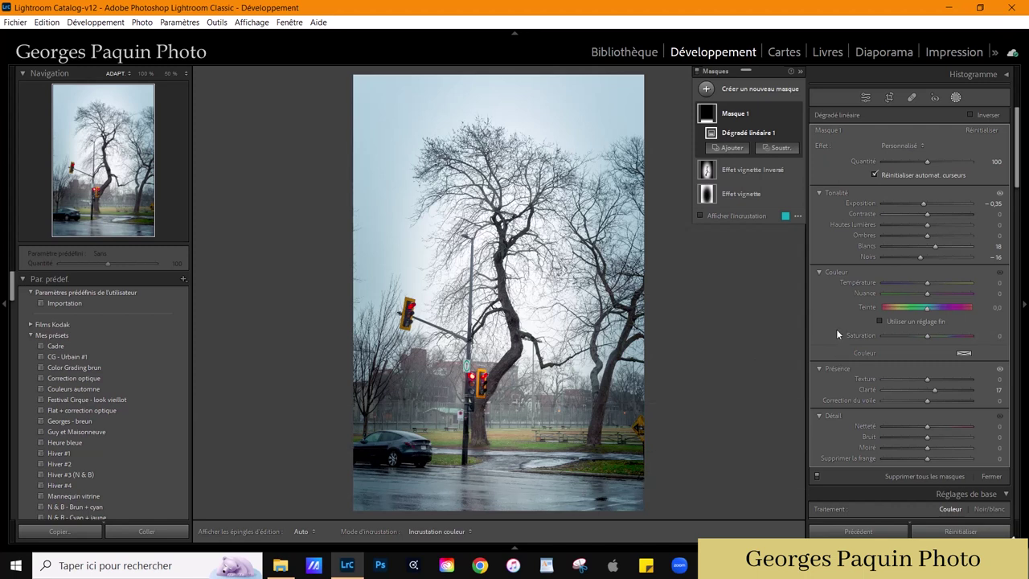
click(867, 97)
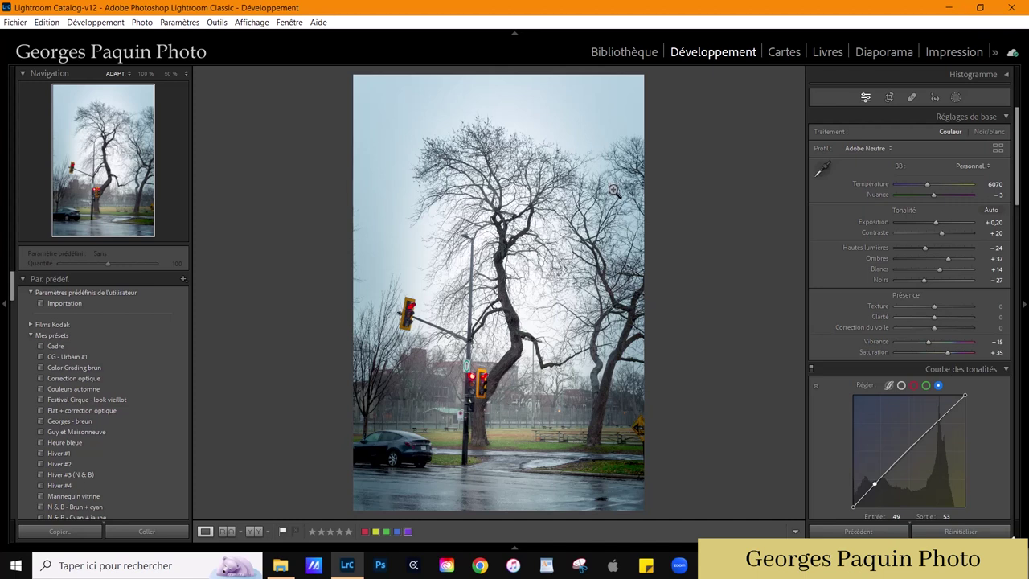
Step: Select the Effet vignette mask and reduce the saturation of its tint colour
click(956, 99)
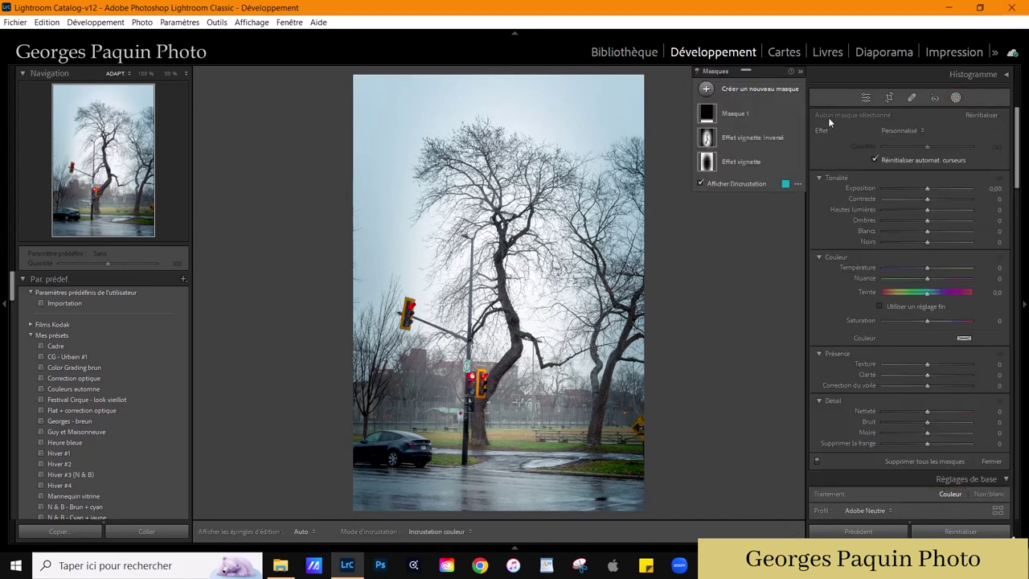
click(703, 162)
click(707, 163)
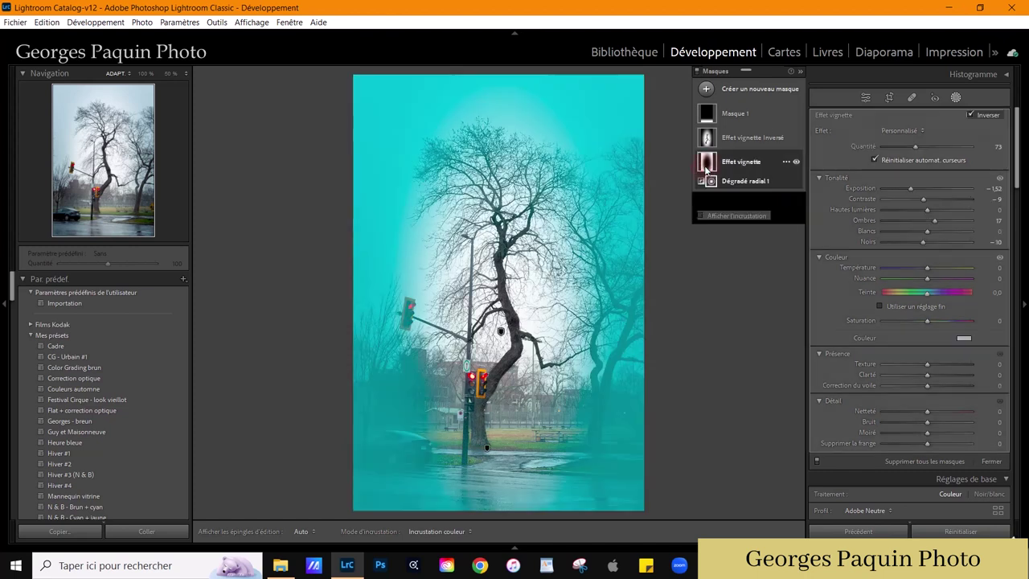
click(962, 370)
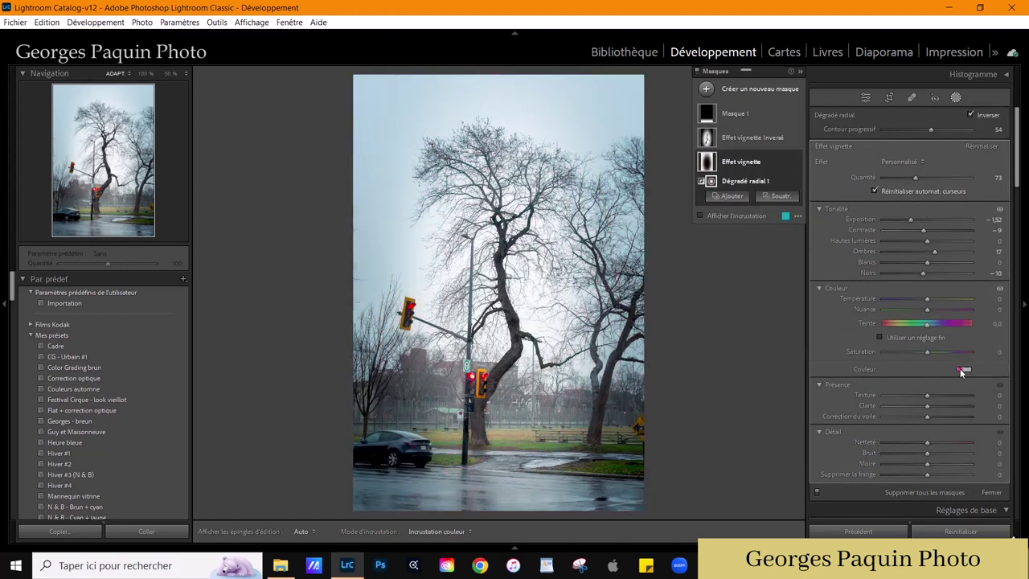
drag(869, 430, 867, 431)
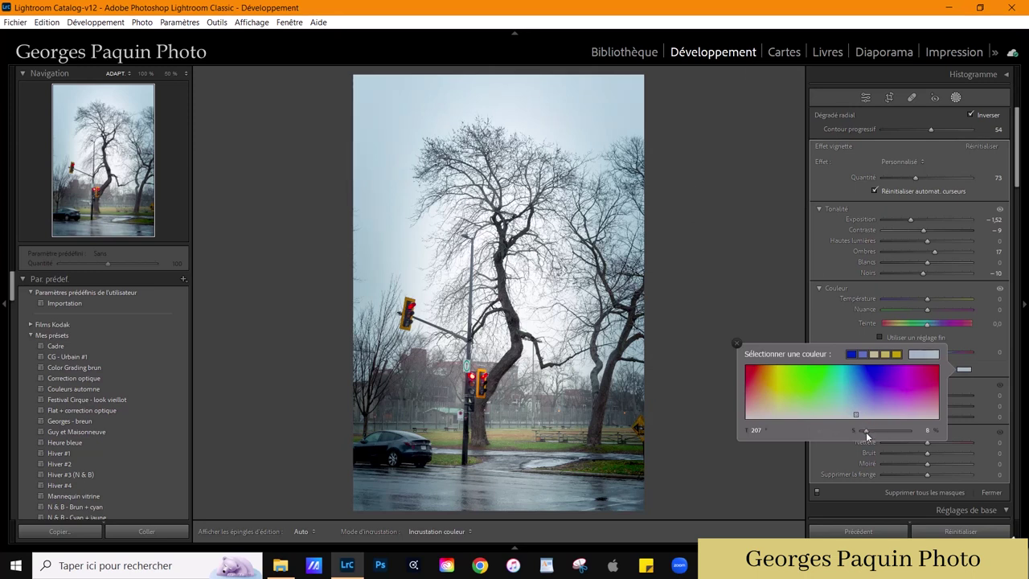
click(829, 317)
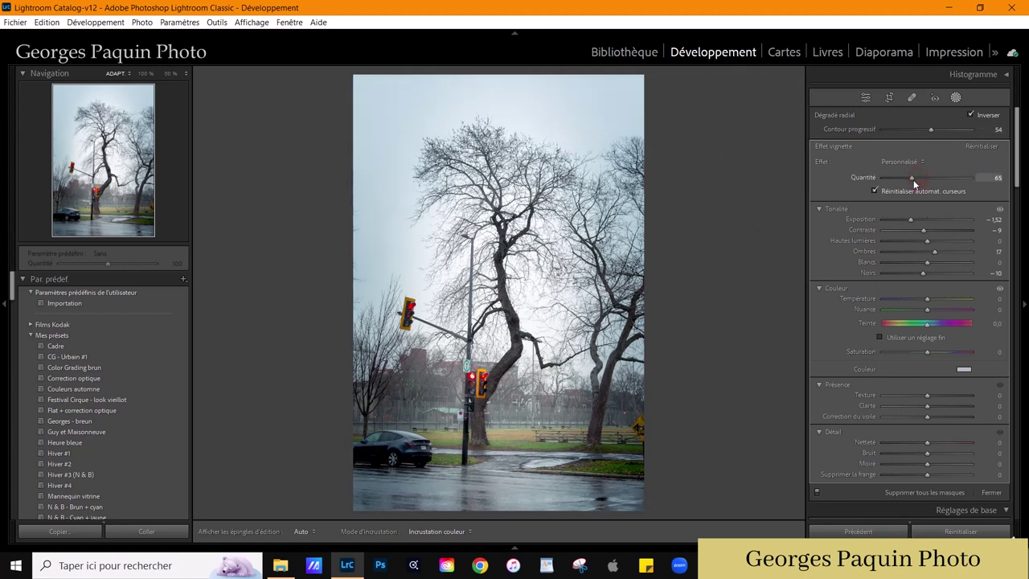
Step: Set the Effet vignette amount to 73 and feather to 61, then close masking
drag(914, 180, 918, 180)
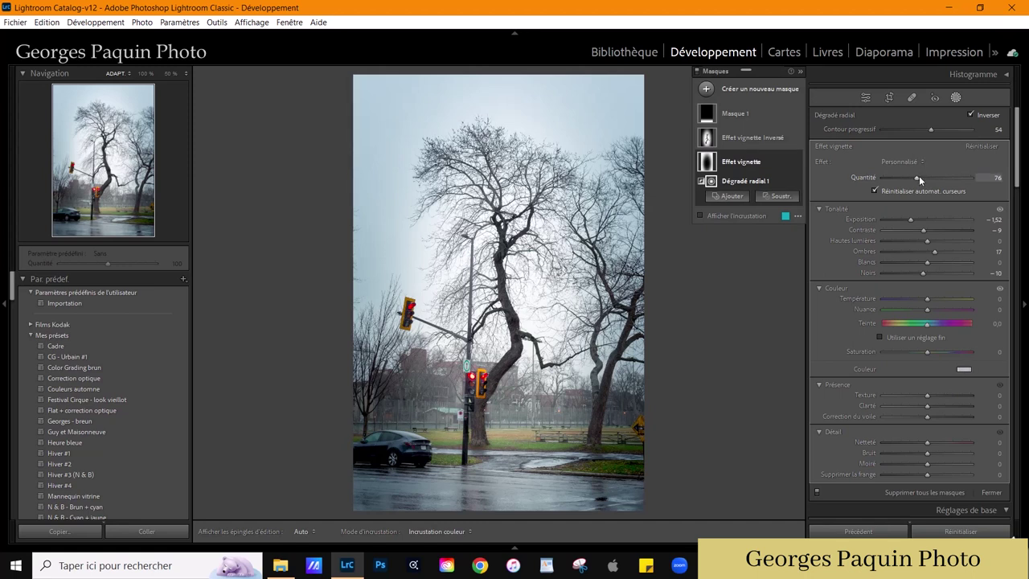
drag(918, 177, 915, 179)
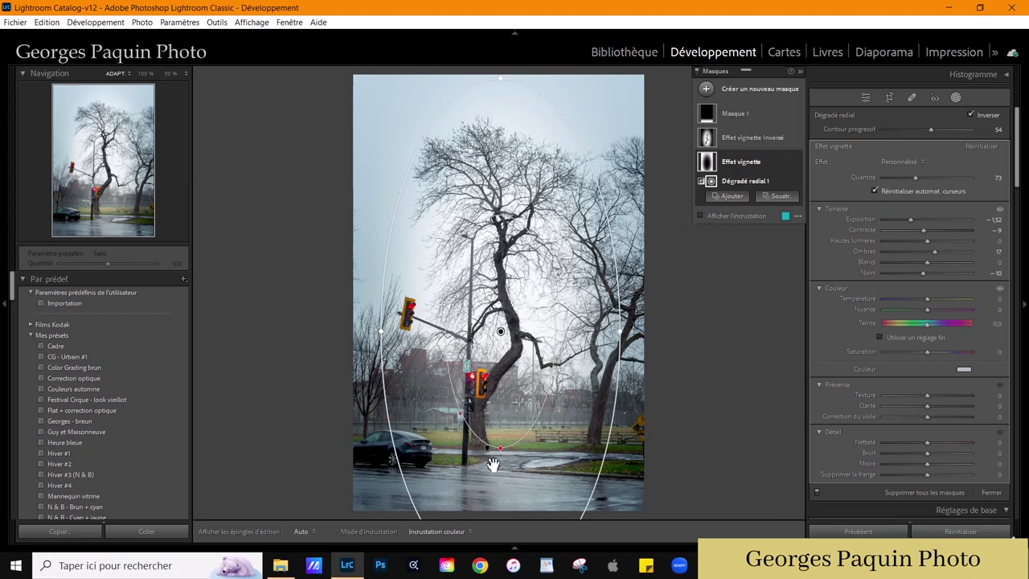
drag(498, 448, 500, 431)
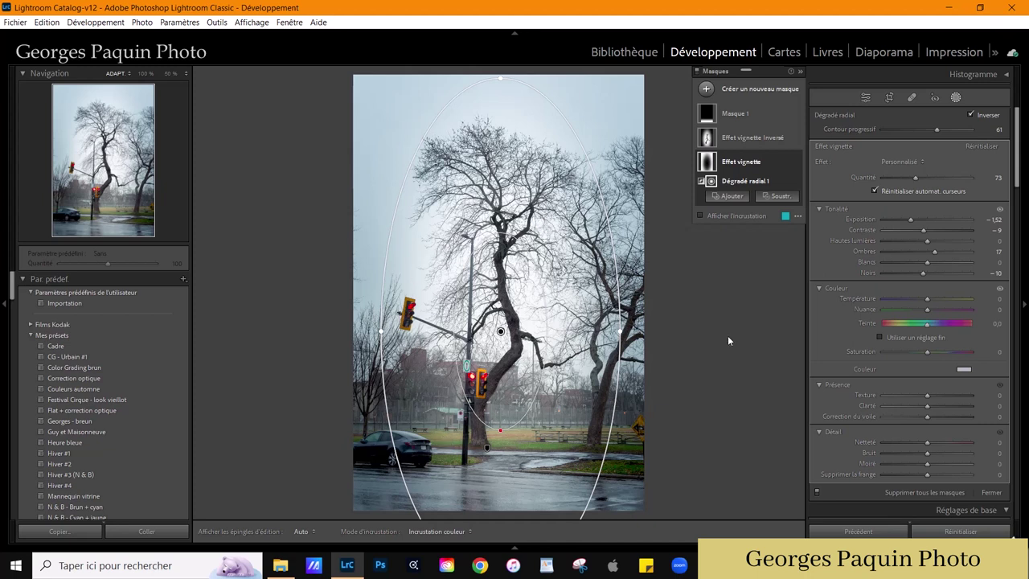
click(867, 98)
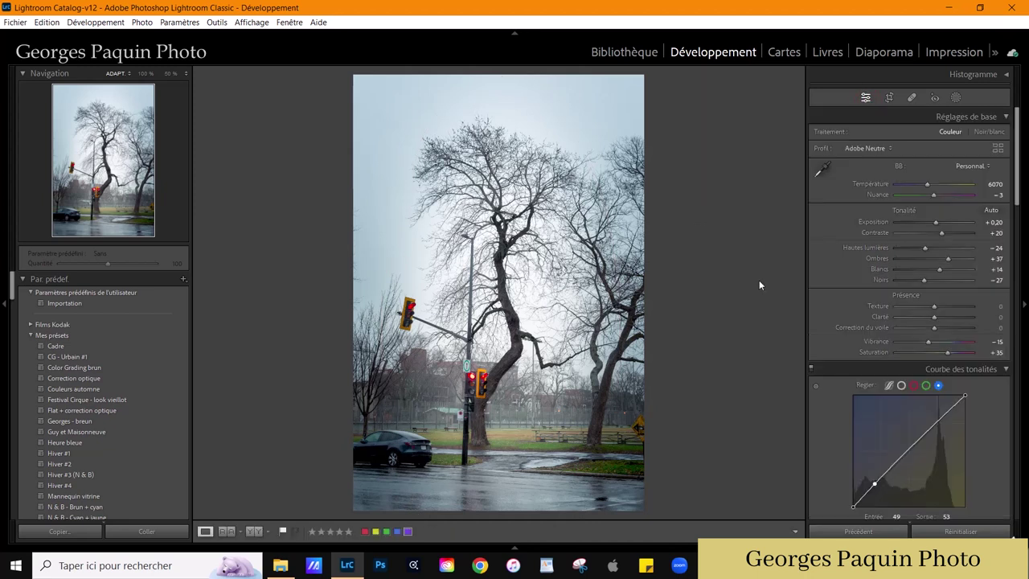
Step: Crop to a 5 x 7 portrait ratio, shifting the photo up to trim sky
click(890, 98)
click(973, 133)
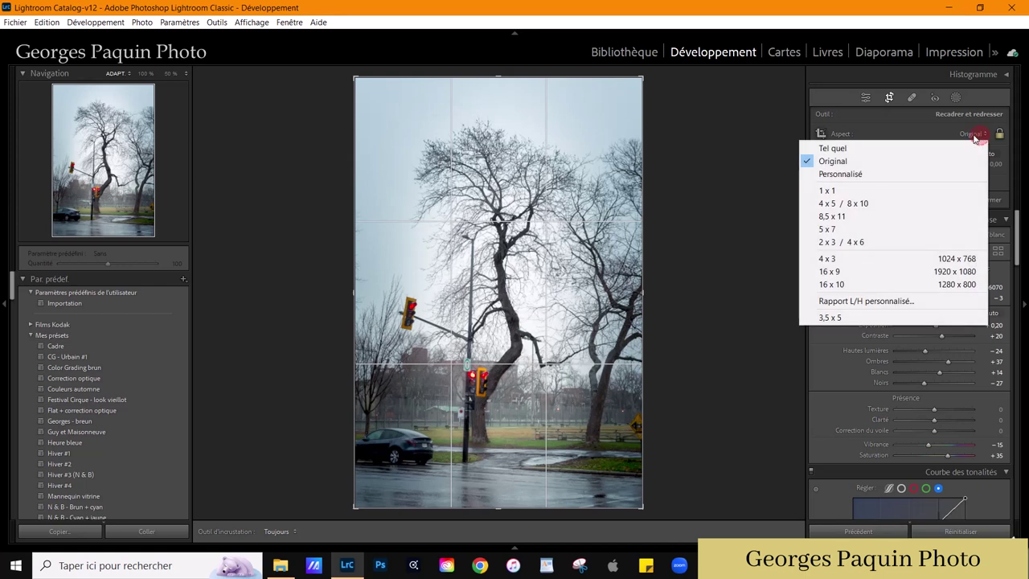
click(845, 200)
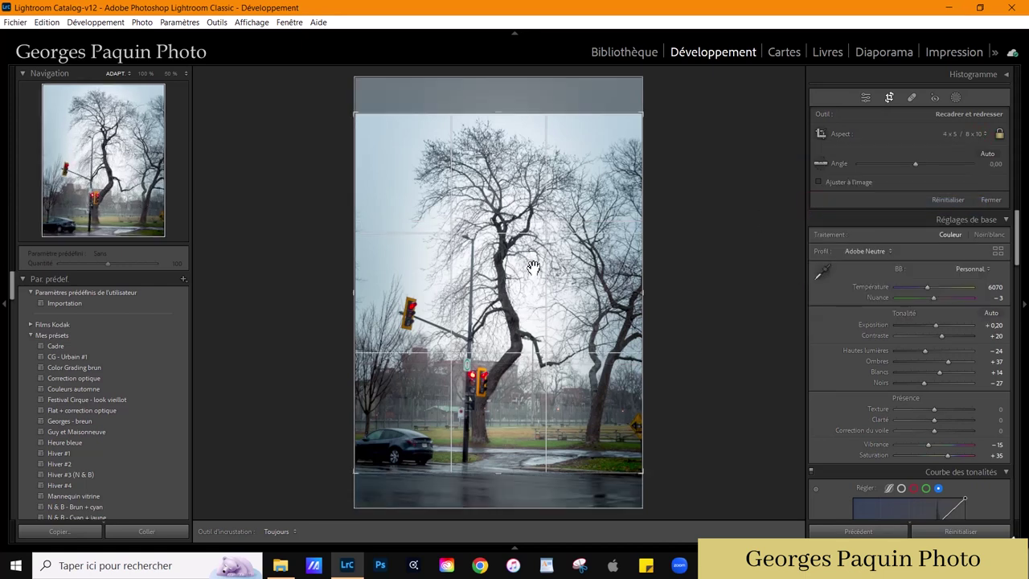
drag(534, 265, 536, 258)
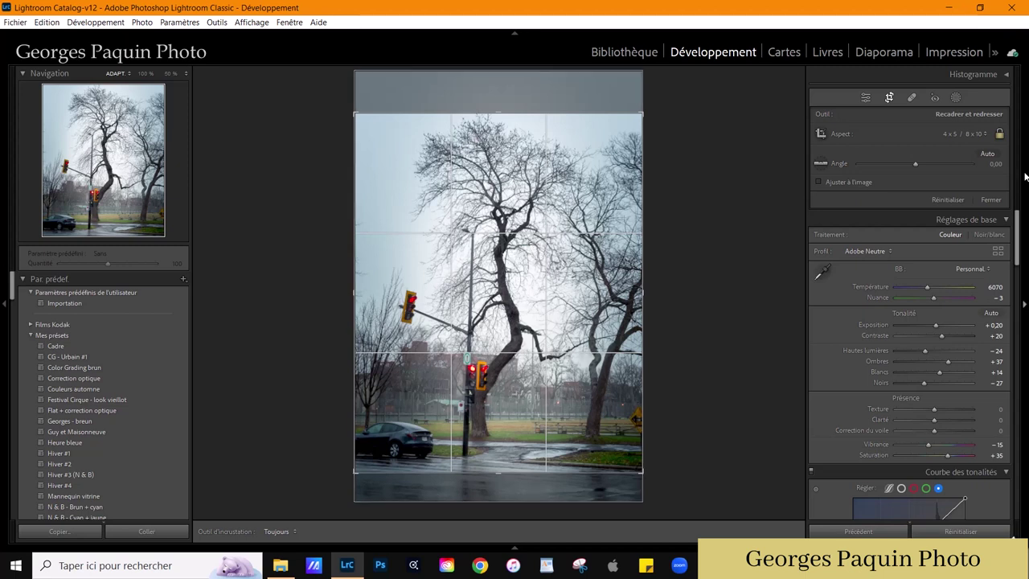
click(969, 134)
click(830, 230)
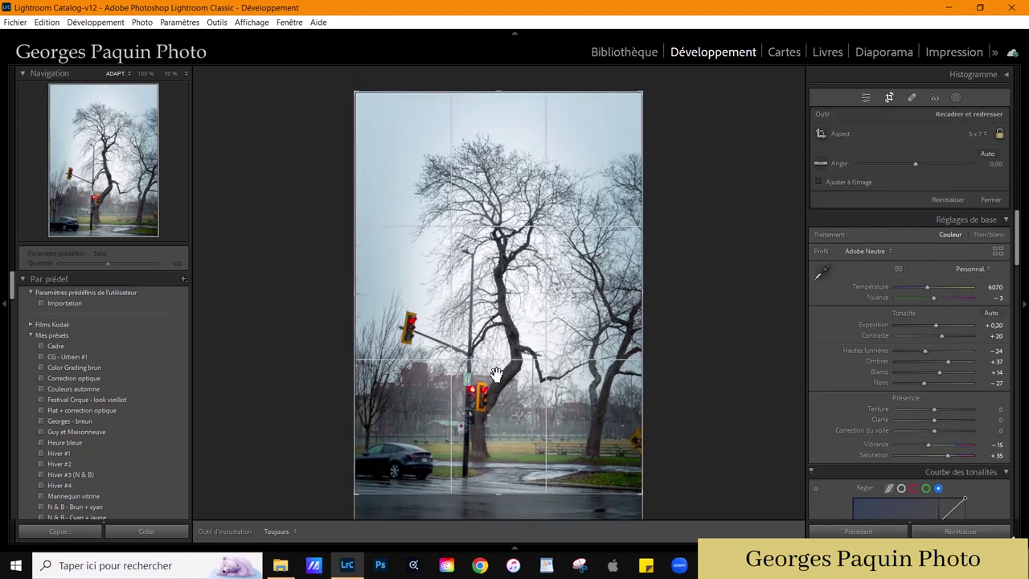
drag(497, 375, 499, 344)
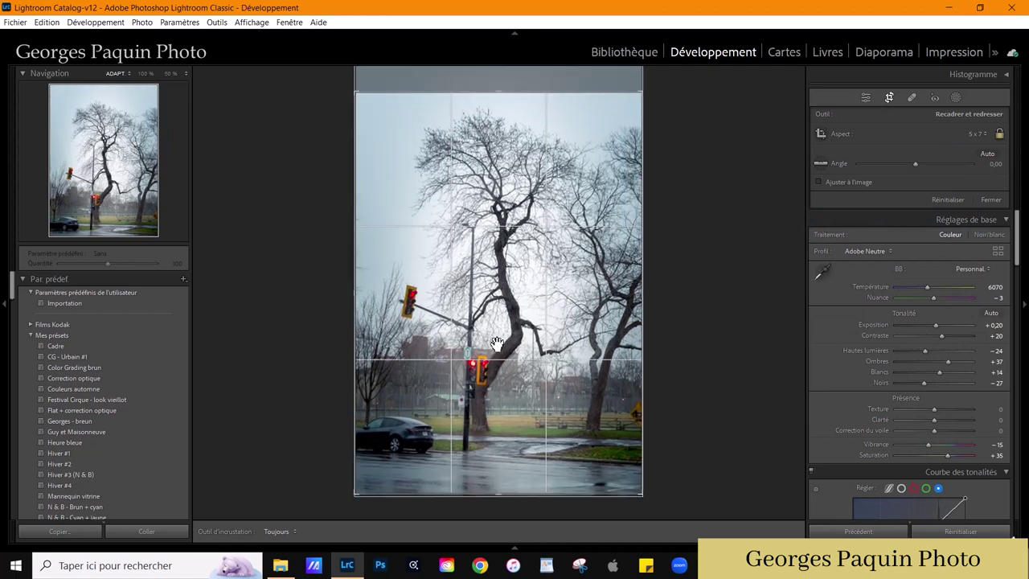
click(992, 200)
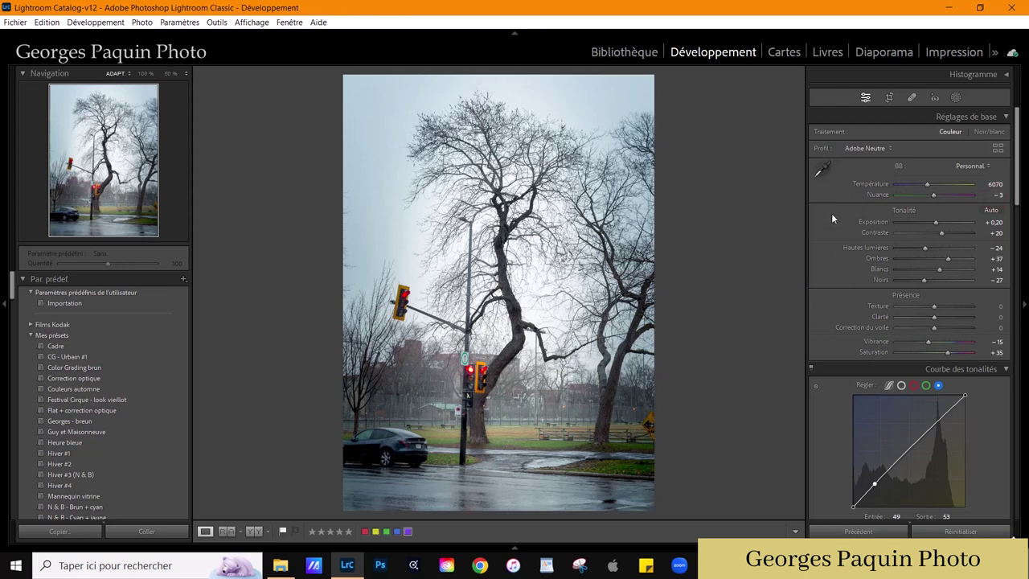
Step: Add a post-crop vignette with amount −100, roundness −100 and midpoint 14, checking a corner at 100%
scroll(833, 213, down, 5)
scroll(832, 215, down, 5)
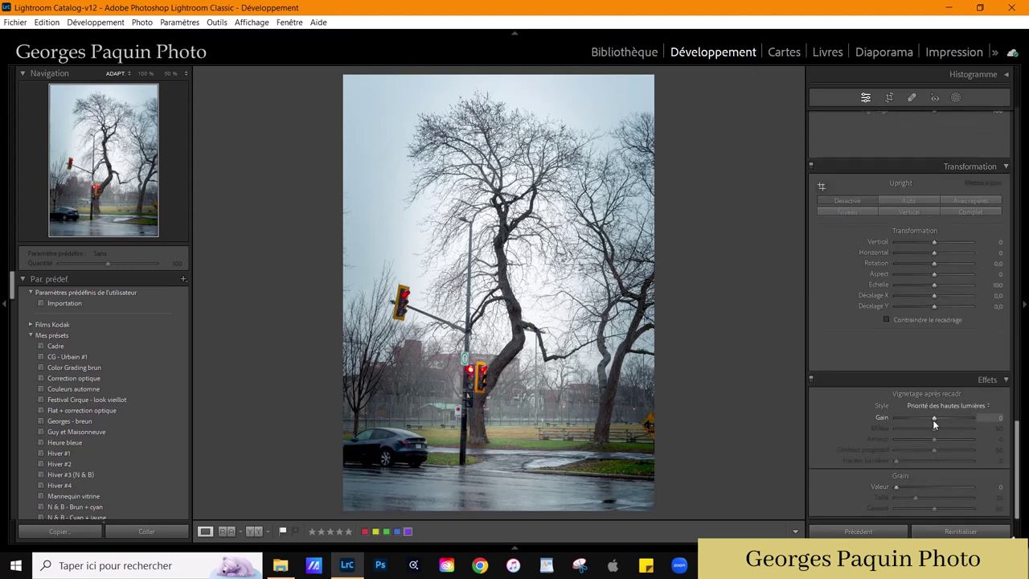
drag(933, 420, 788, 412)
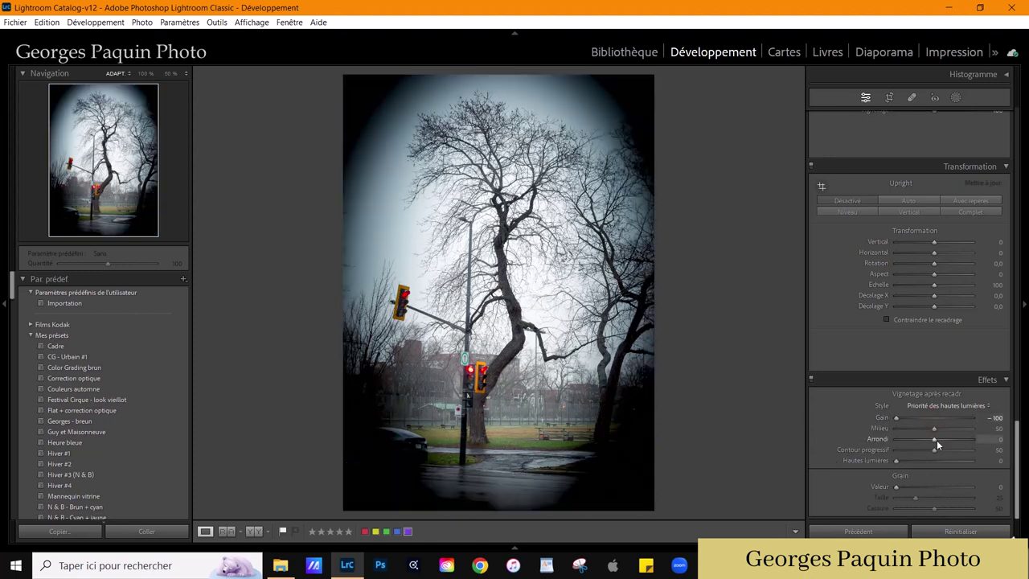
drag(935, 440, 866, 445)
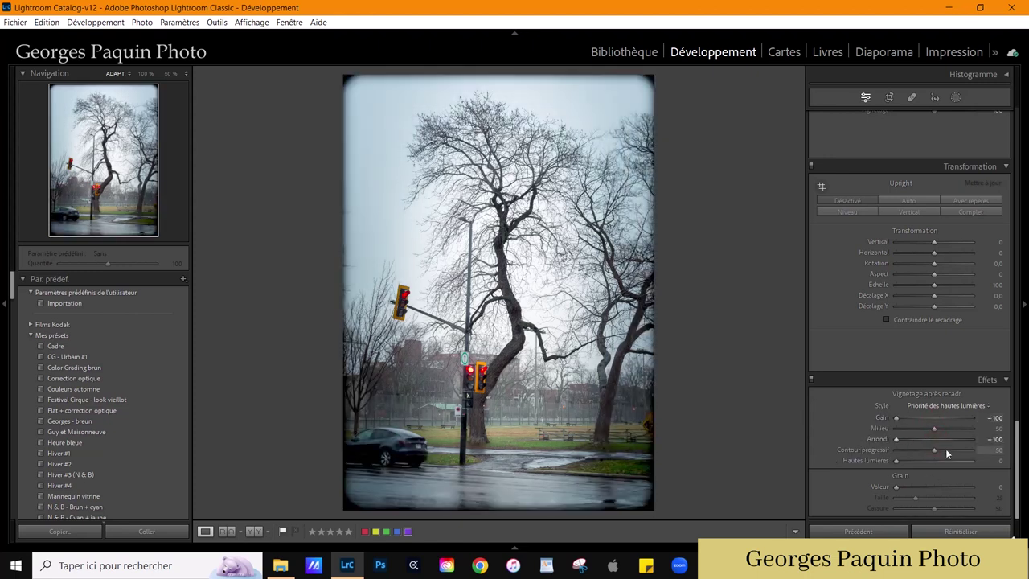
mouse_move(936, 429)
mouse_down()
mouse_move(915, 429)
mouse_move(906, 449)
mouse_up()
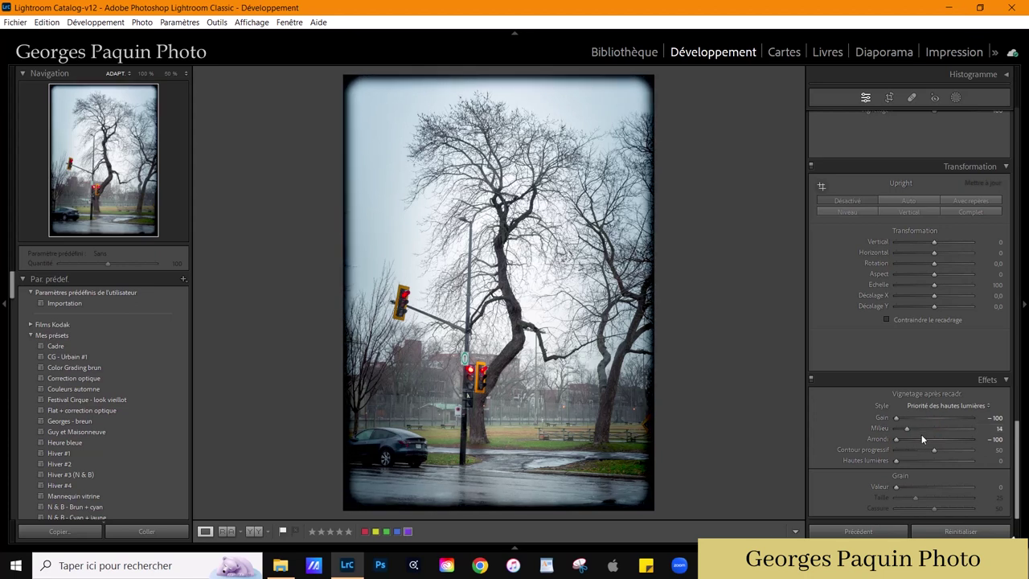
click(650, 83)
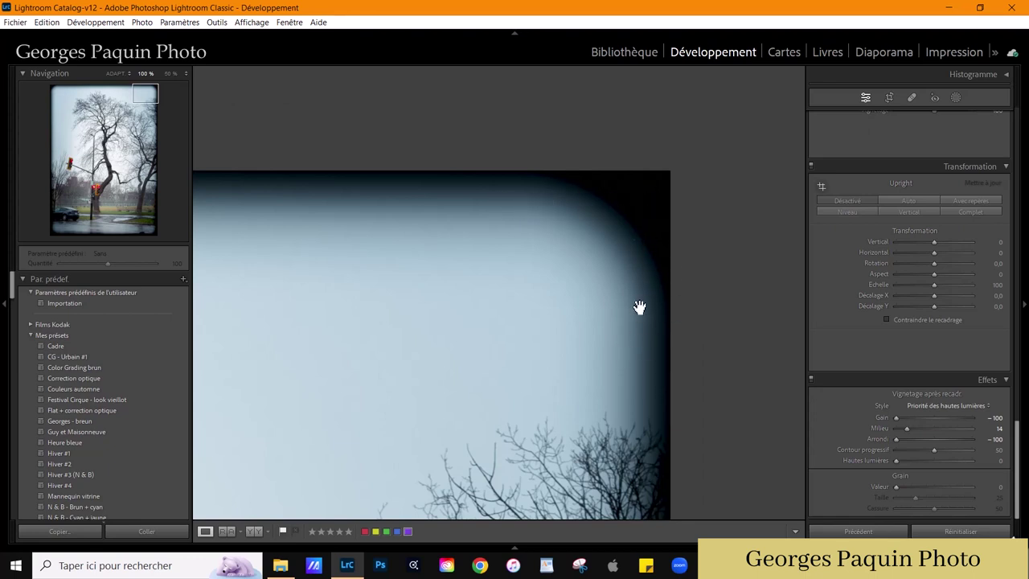
click(643, 220)
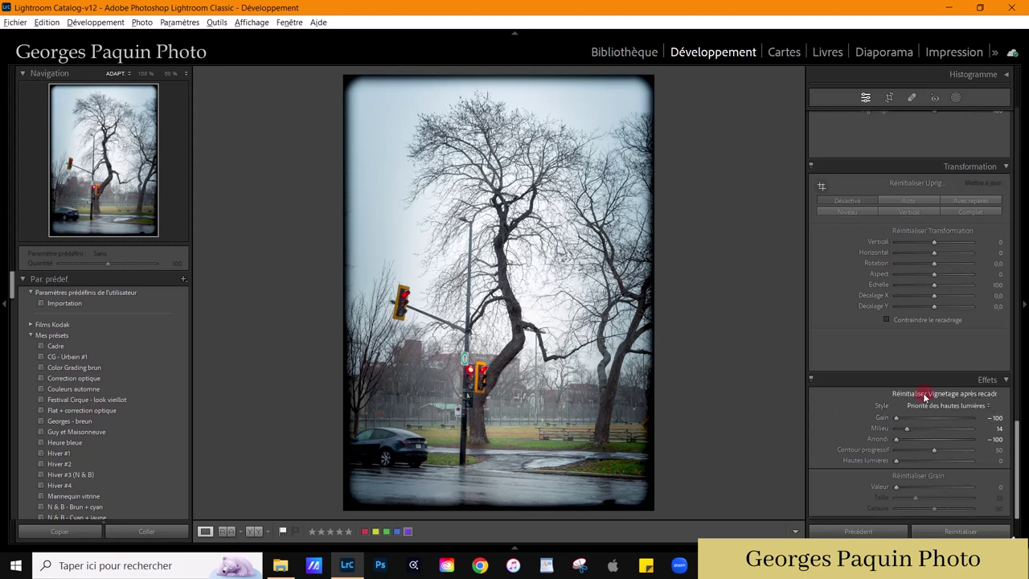
Step: Reset the post-crop vignette, then draw and undo a trial linear gradient from the top
double_click(924, 393)
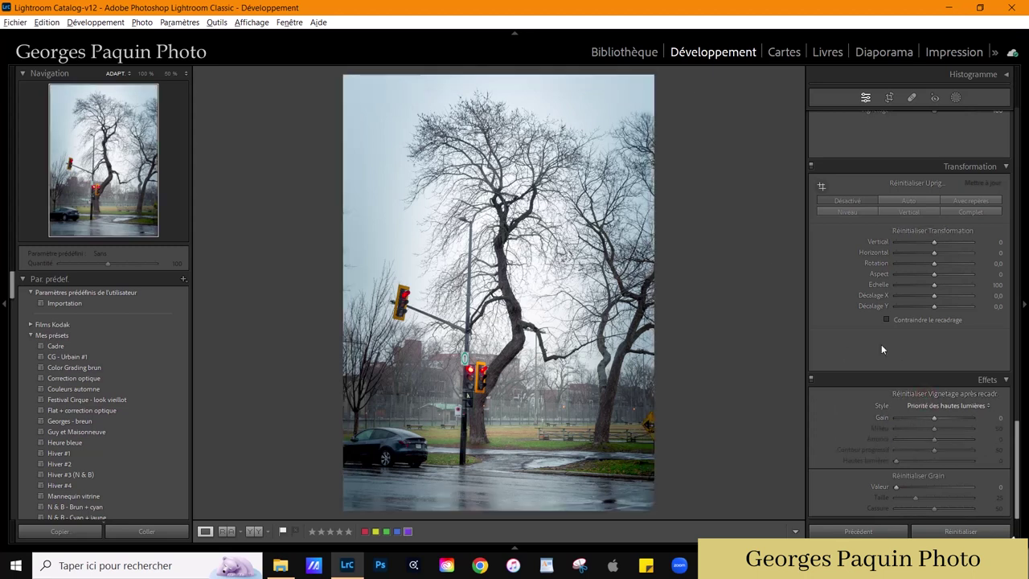
click(958, 98)
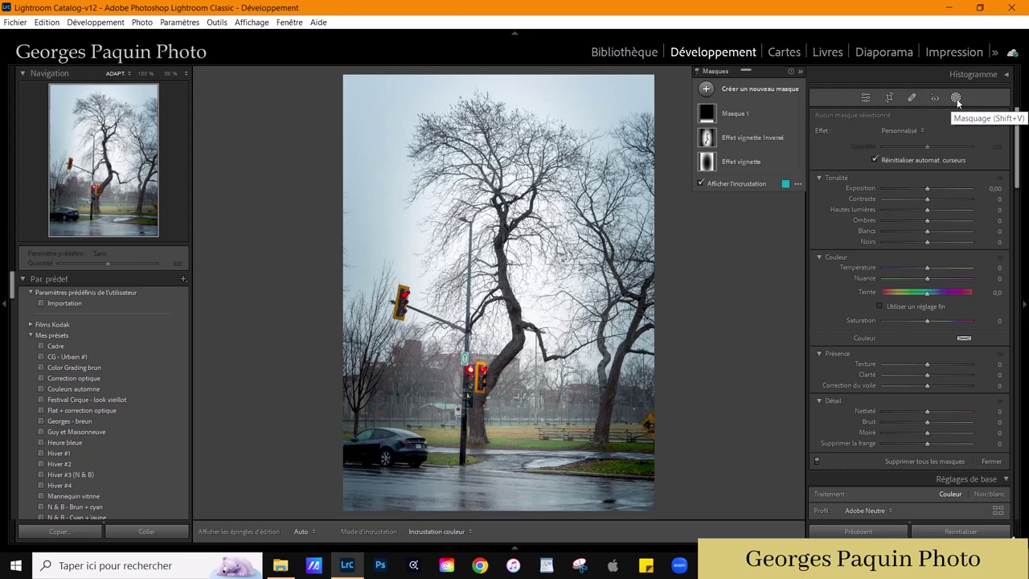
click(705, 90)
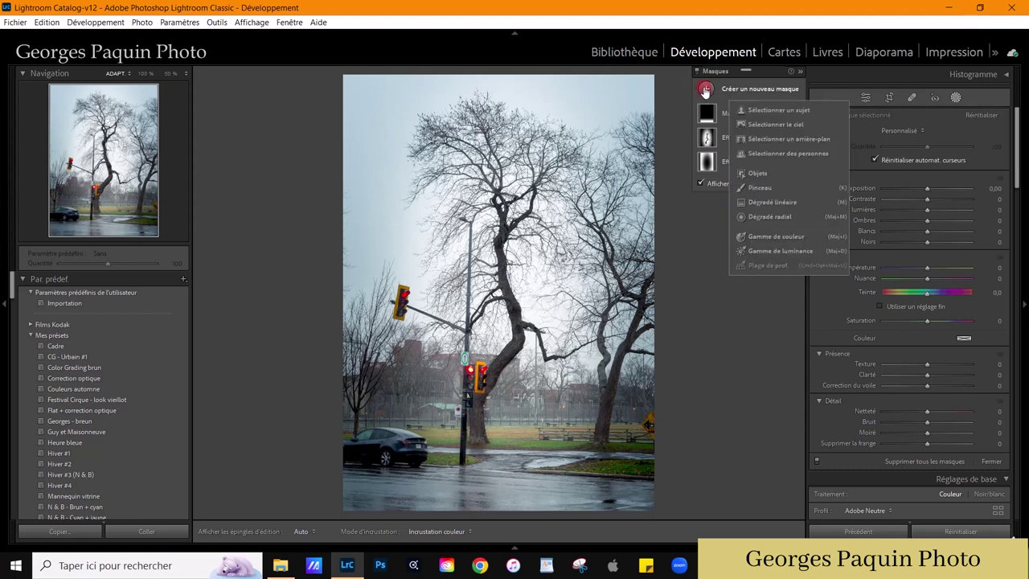
click(769, 201)
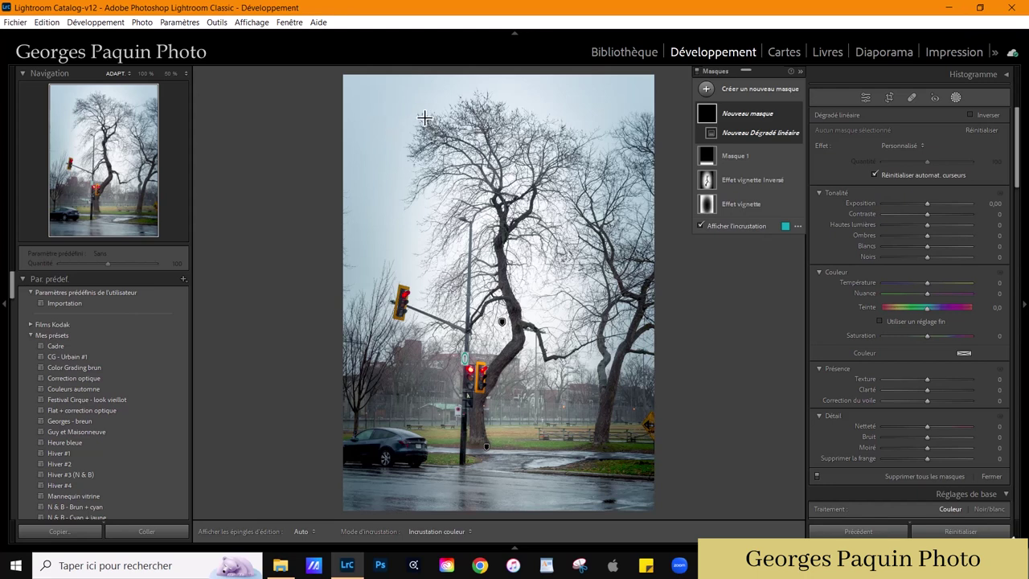
drag(413, 102, 388, 346)
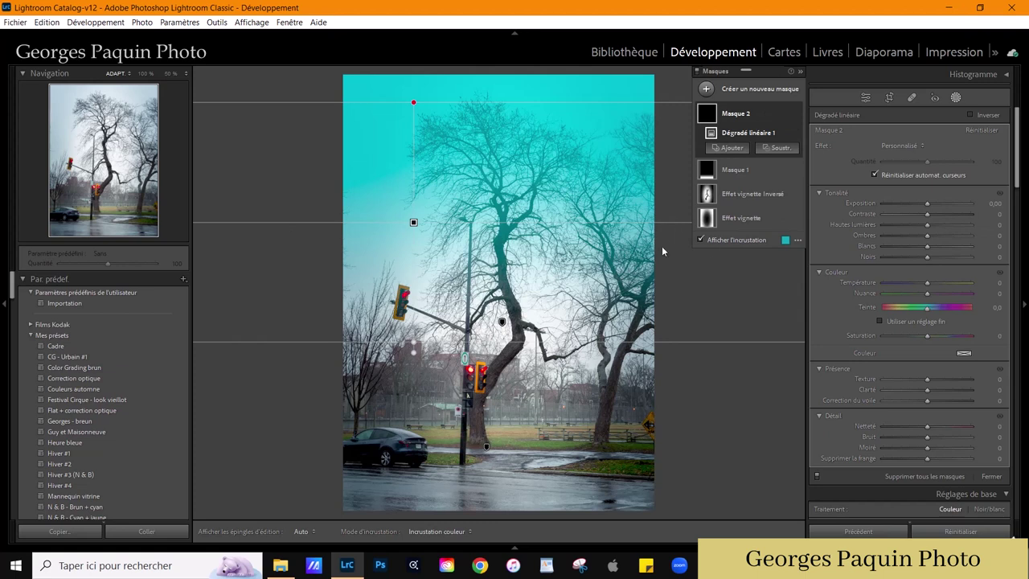
key(ctrl+z)
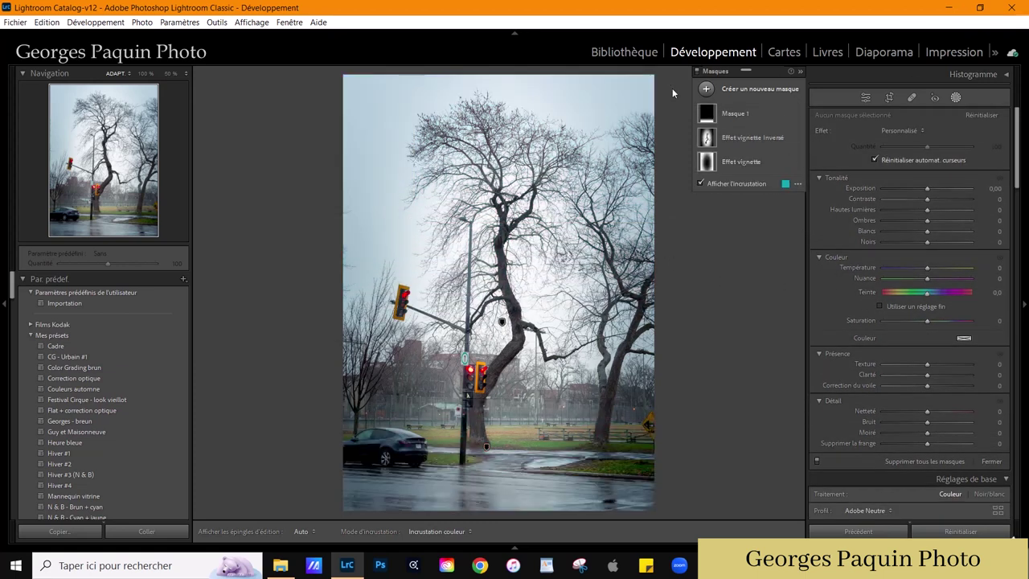
click(707, 89)
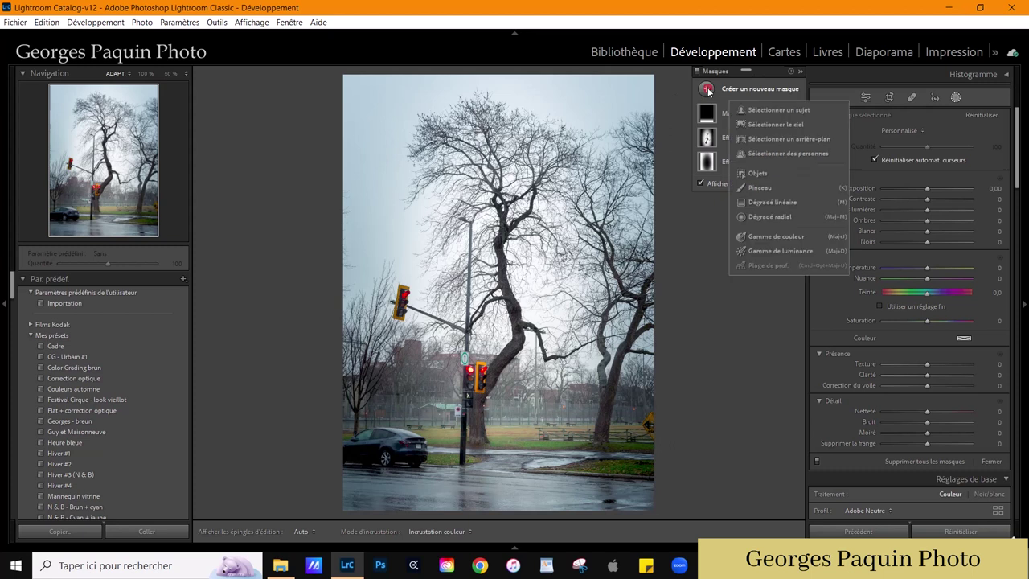
Step: Draw linear gradient Masque 2 along the left edge with a fully opaque magenta overlay
click(788, 202)
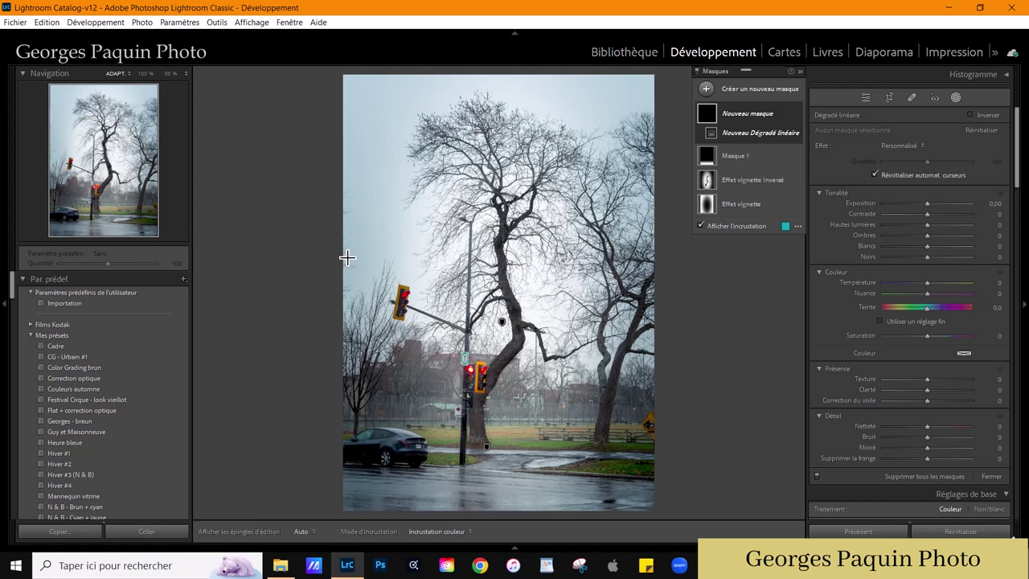
drag(345, 256, 362, 262)
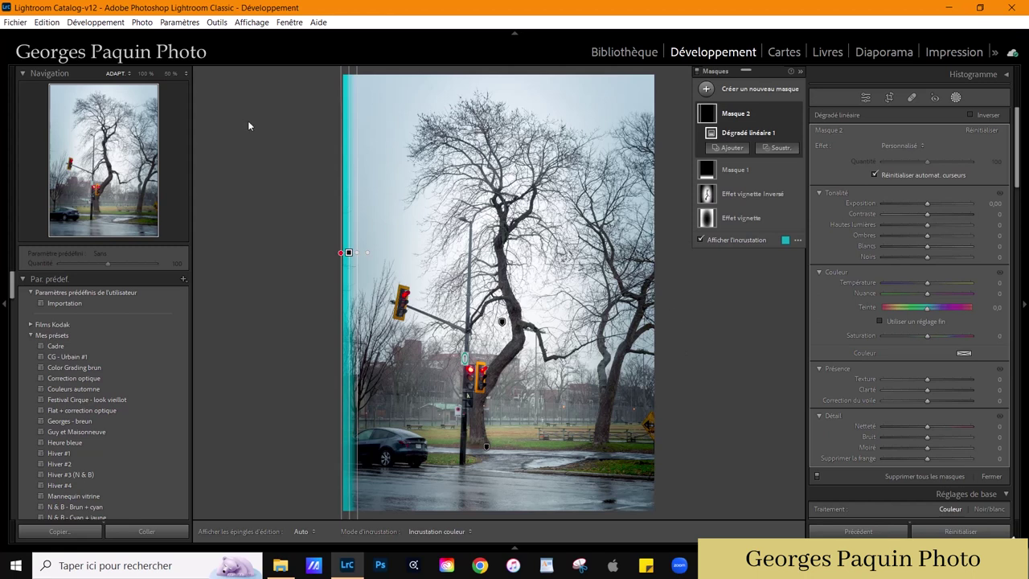
click(786, 240)
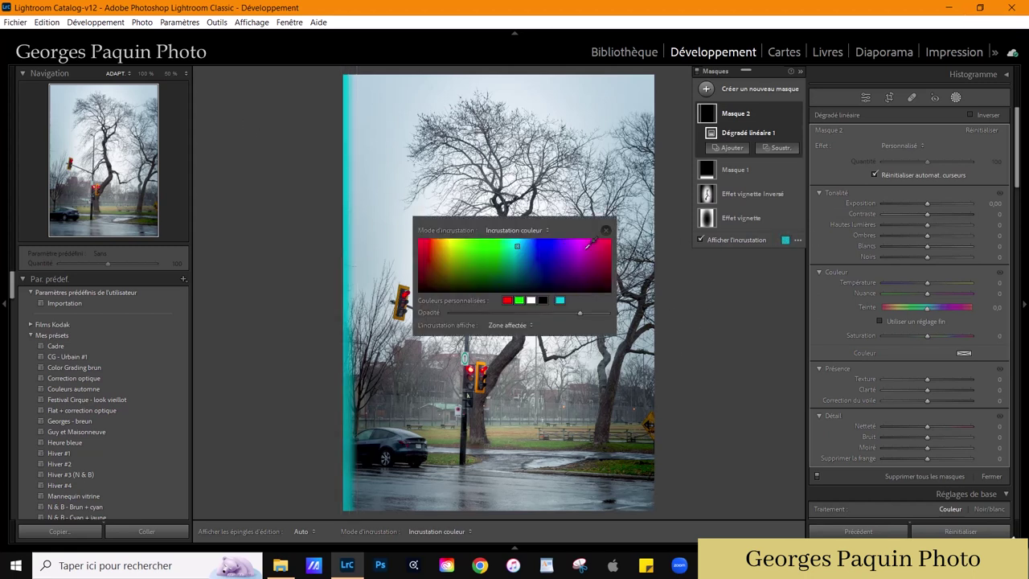
click(581, 246)
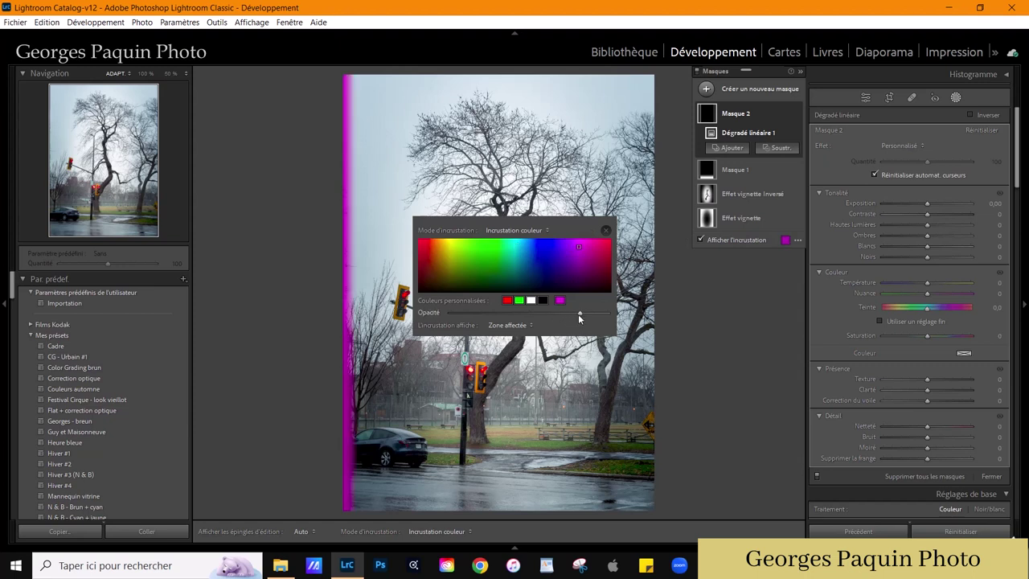
drag(598, 318, 613, 315)
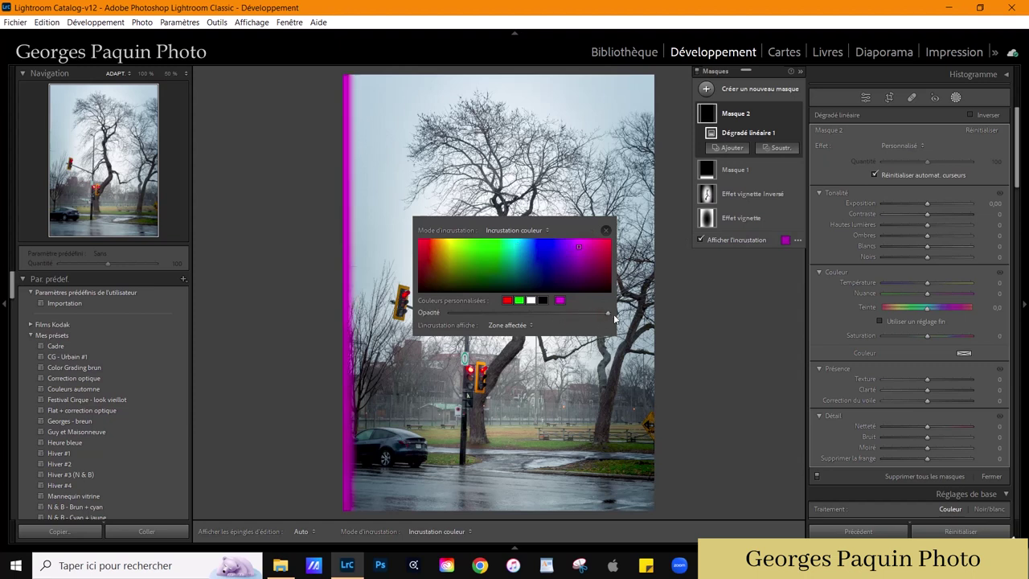
click(607, 231)
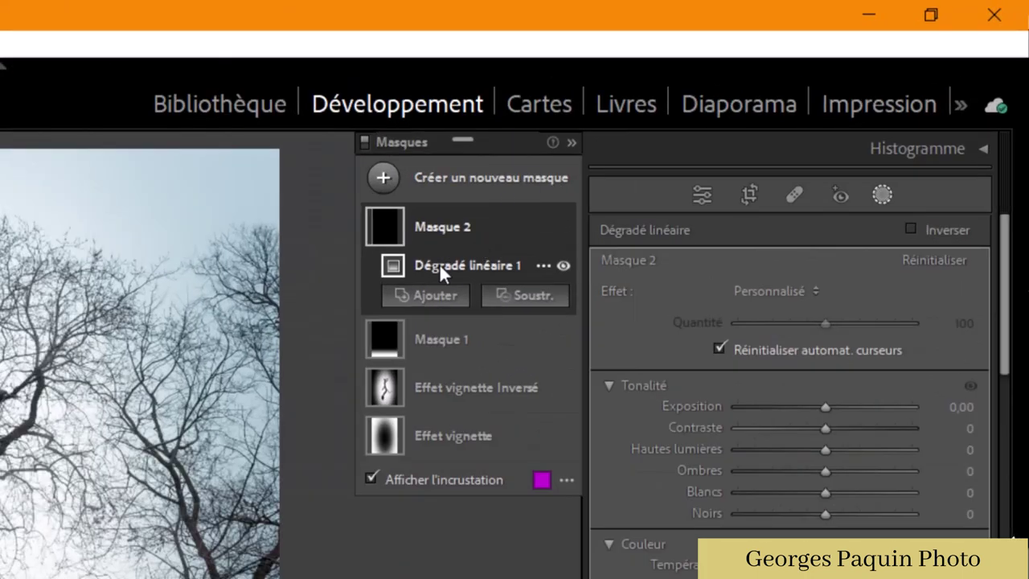
Step: Add three linear gradients to Masque 2 along the top, right and bottom edges, then hide the overlay
click(429, 307)
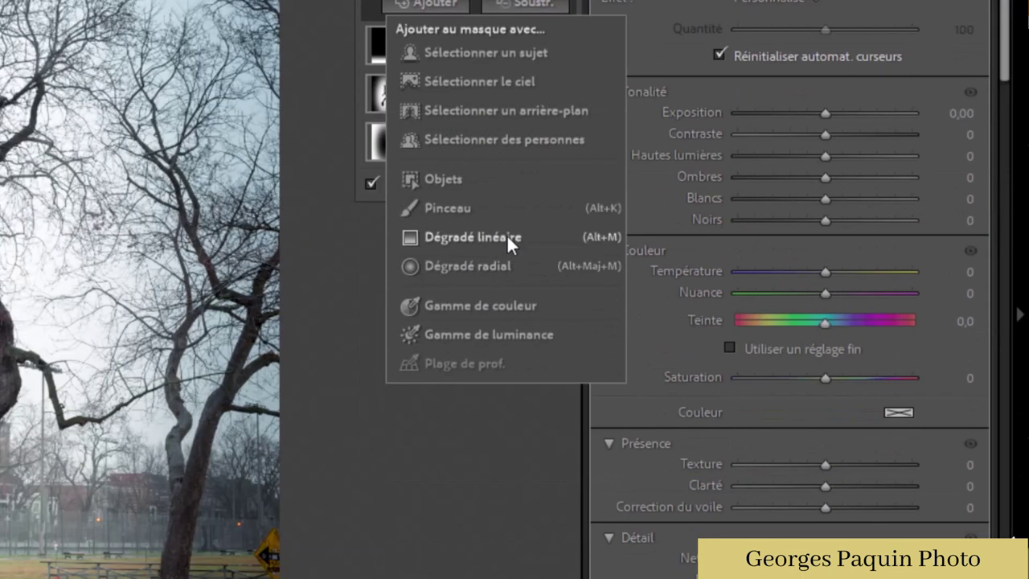
click(508, 235)
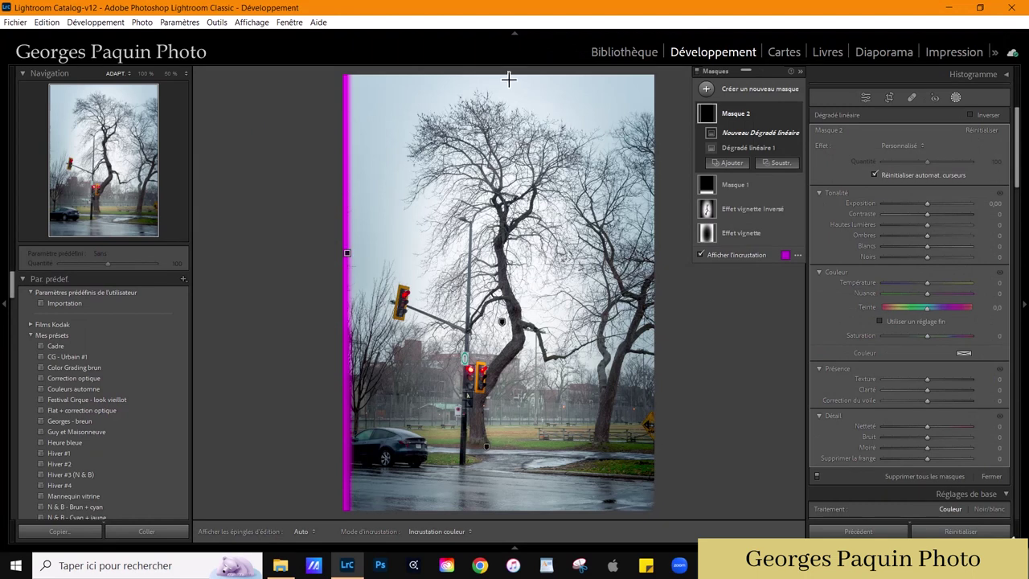
drag(508, 76, 510, 89)
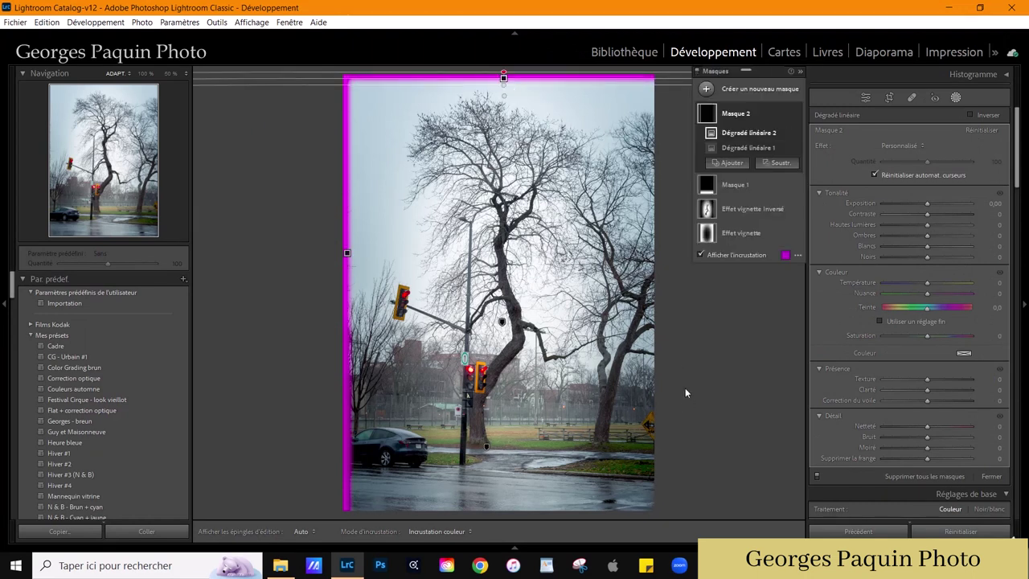
click(733, 163)
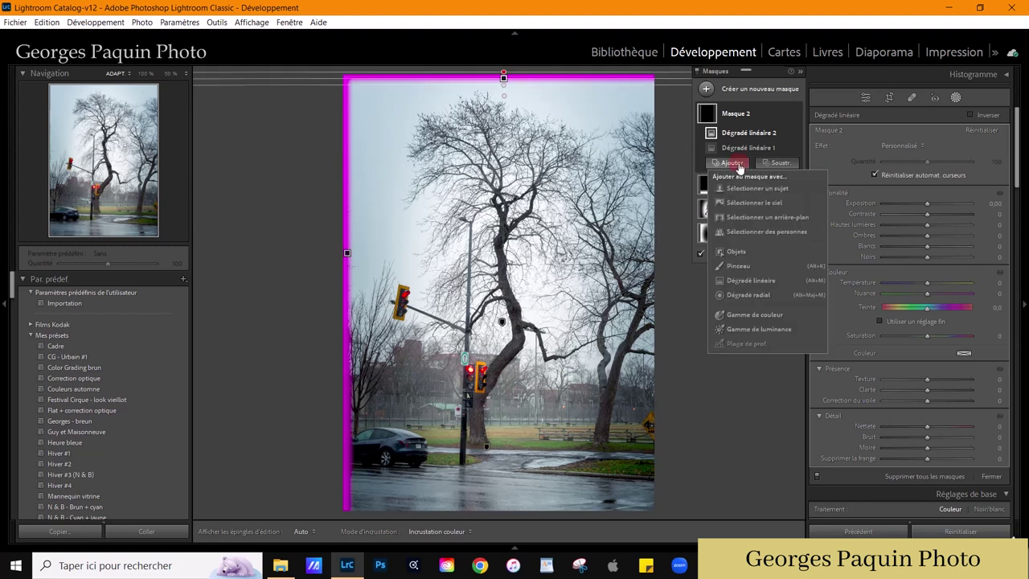
click(764, 280)
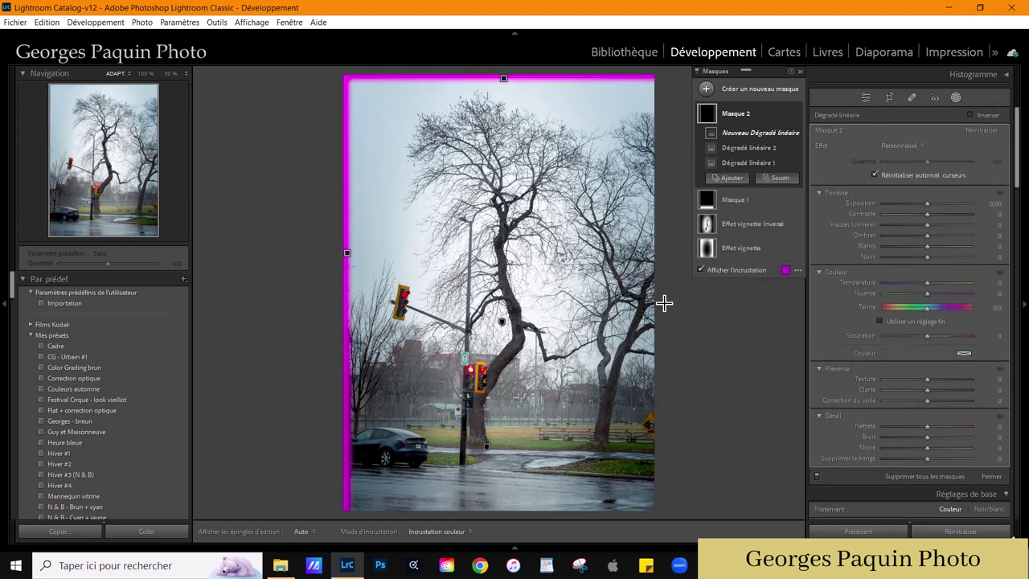
drag(663, 302, 641, 320)
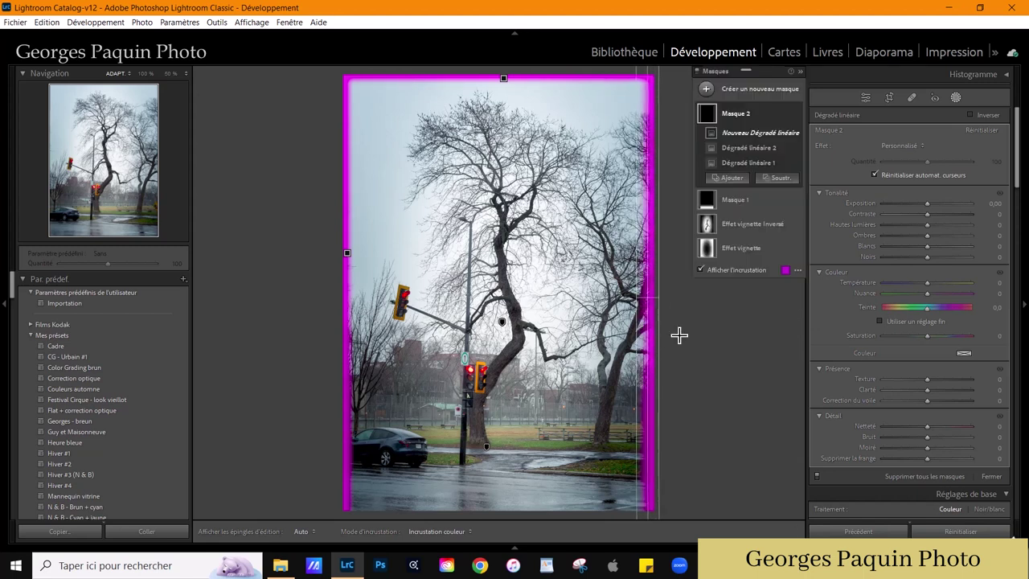
click(730, 178)
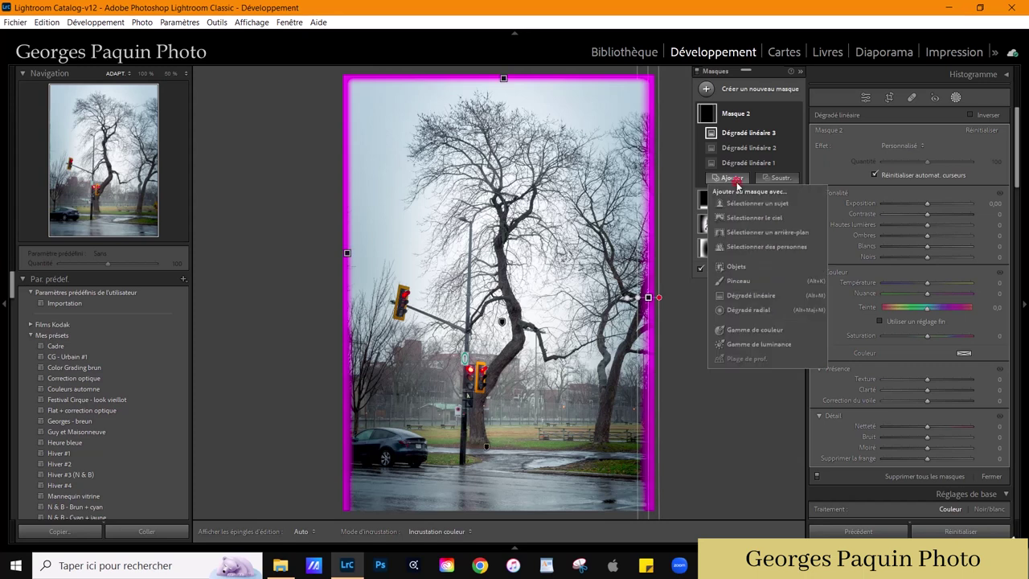
click(752, 296)
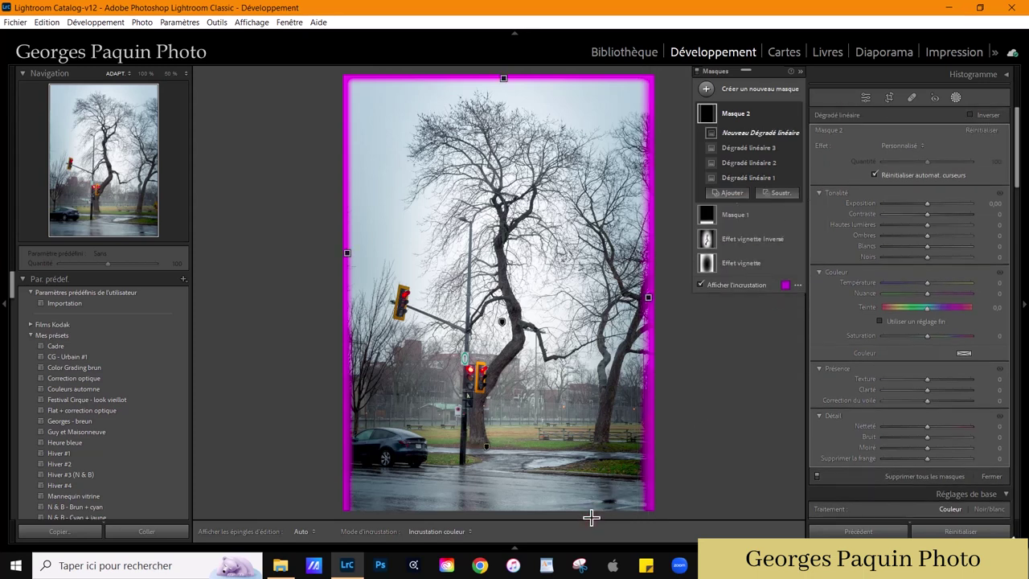
drag(591, 519, 585, 508)
click(739, 286)
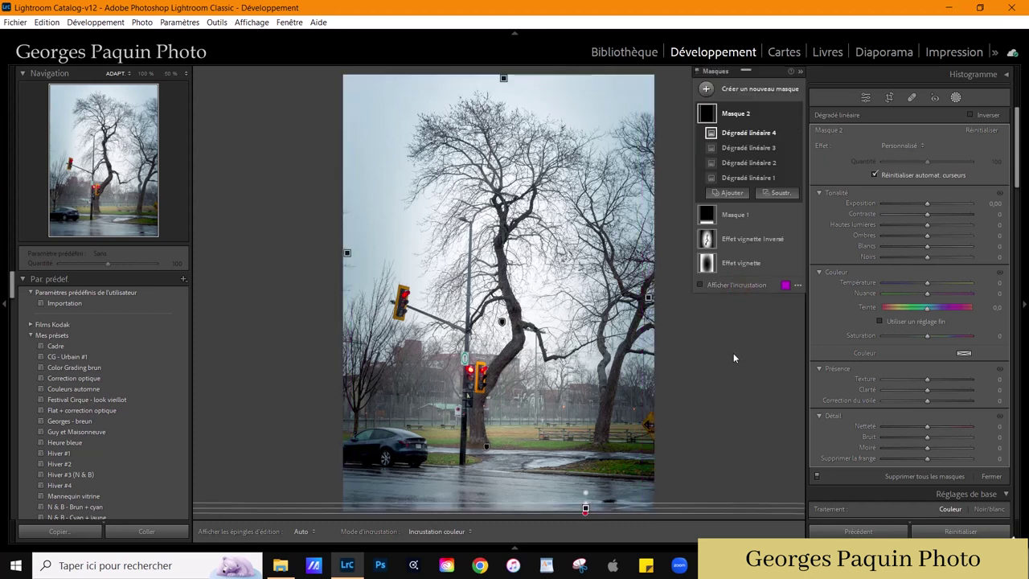
Step: Darken the masked edges with exposure -4,00, blacks -100, whites -100 and amount 148
drag(927, 202, 829, 213)
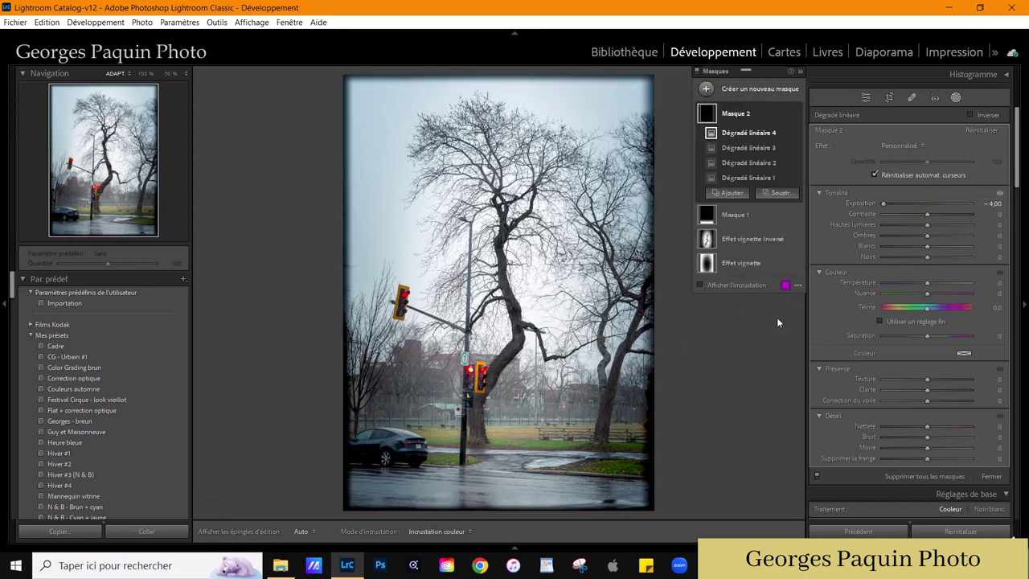
drag(927, 256, 877, 257)
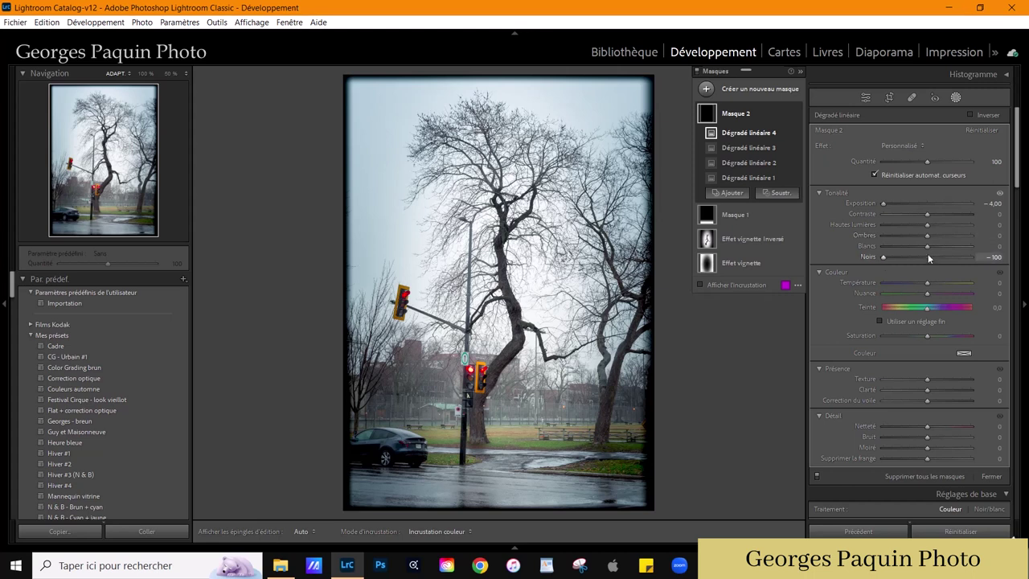
drag(927, 245, 883, 245)
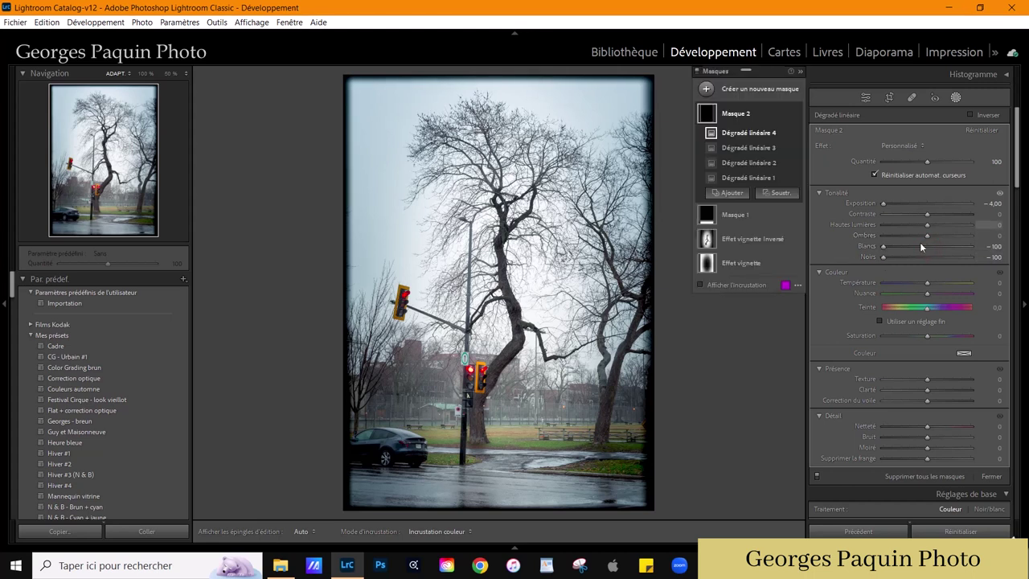
drag(928, 162, 949, 162)
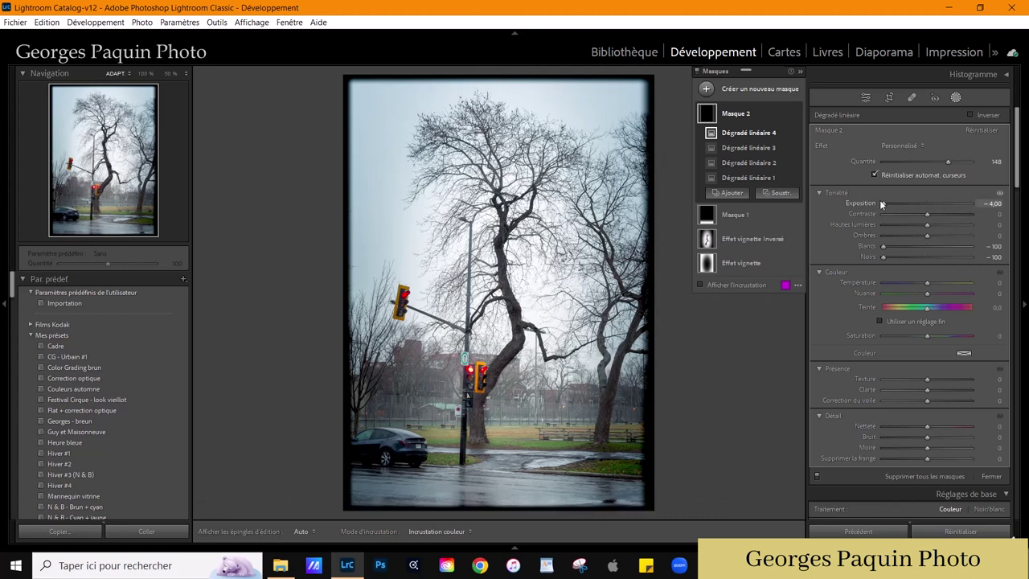
Step: Switch to a bright frame with exposure 4,00, blacks 100, whites 96 and amount 167
drag(881, 203, 972, 204)
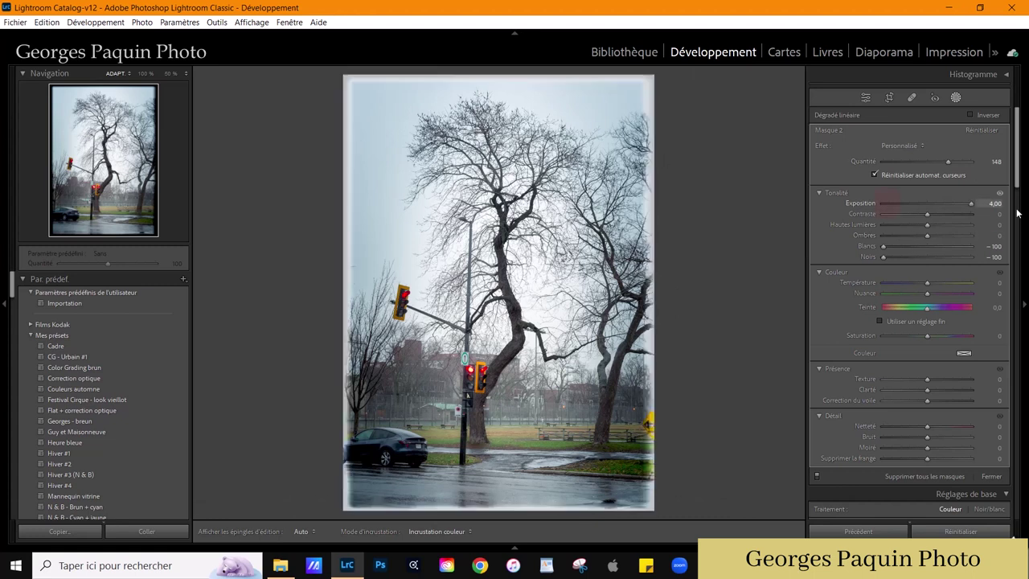
drag(883, 257, 972, 257)
click(883, 246)
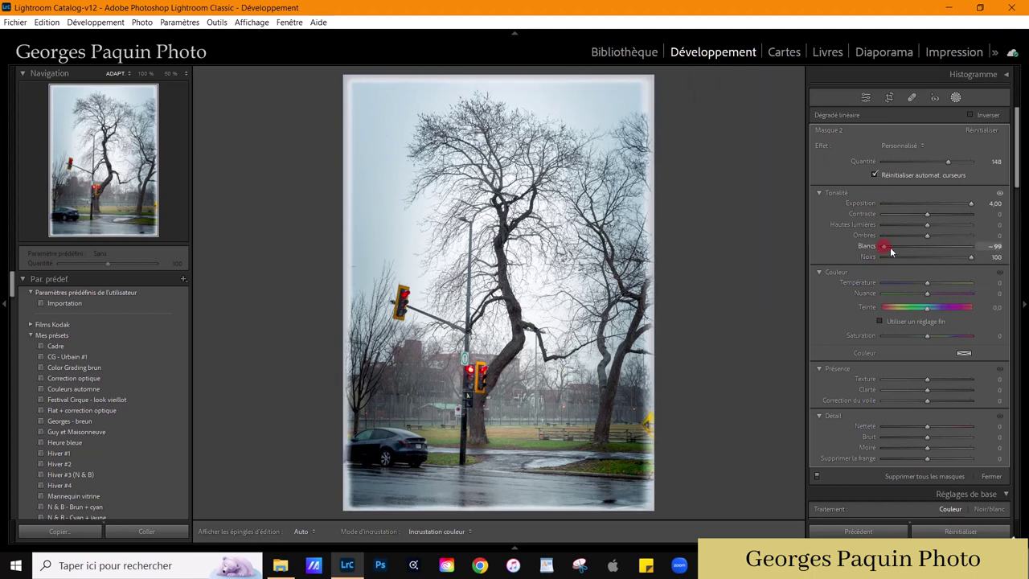
drag(890, 250, 969, 250)
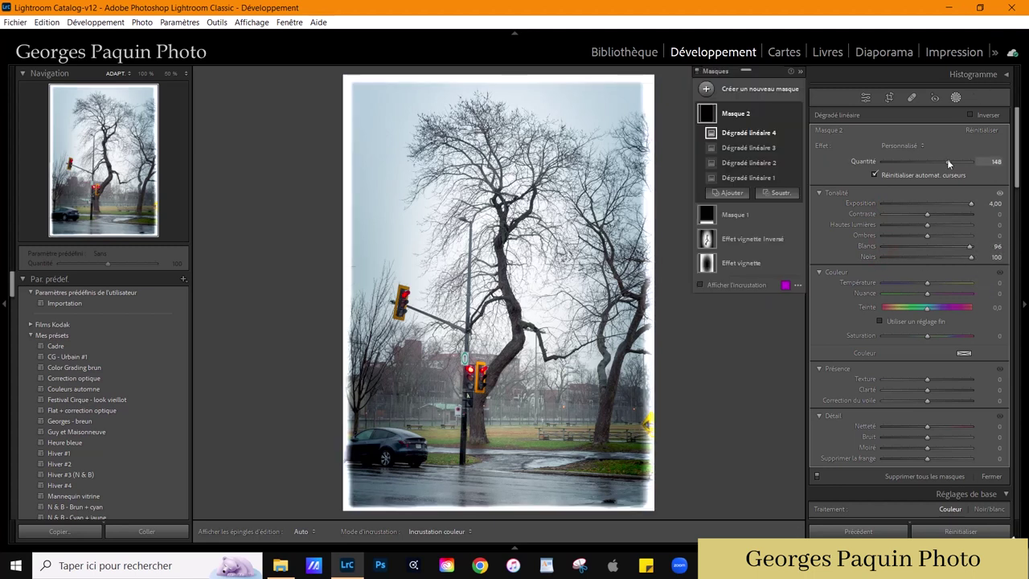
drag(949, 163, 957, 162)
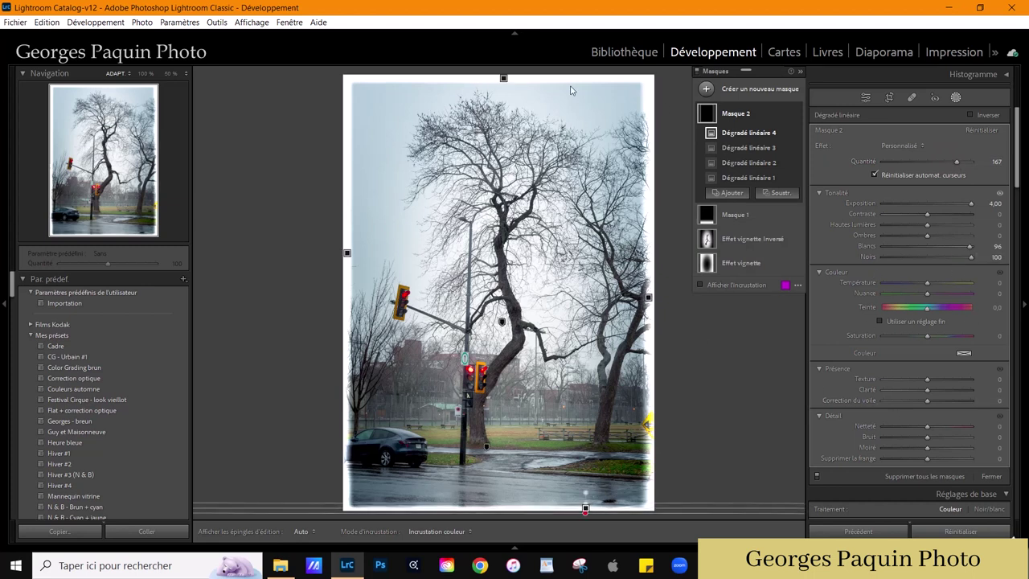
Step: Inspect the frame at 100%, then reset the mask's tone and set exposure to -2,49
click(144, 74)
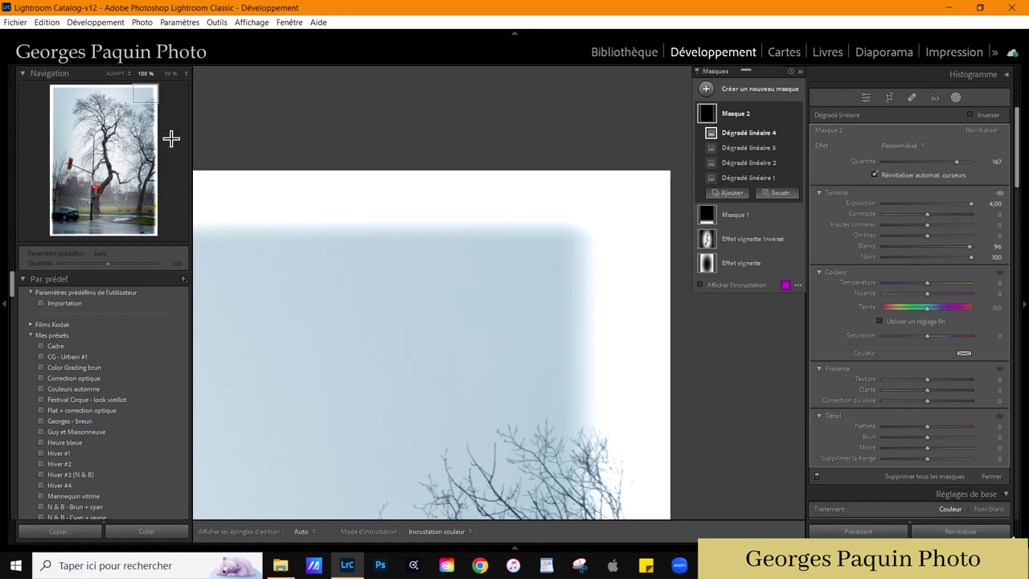
drag(143, 98, 54, 119)
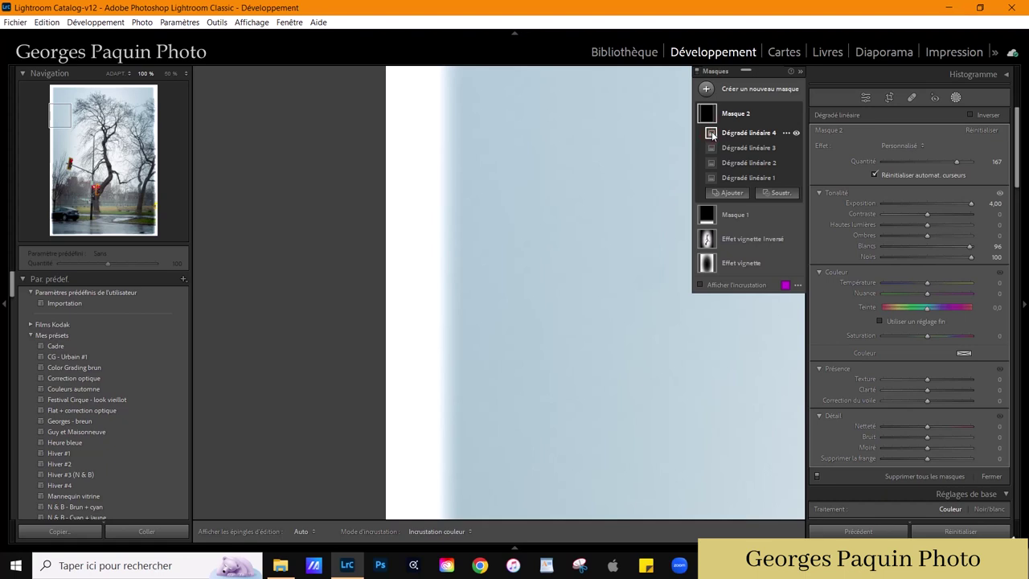
click(118, 74)
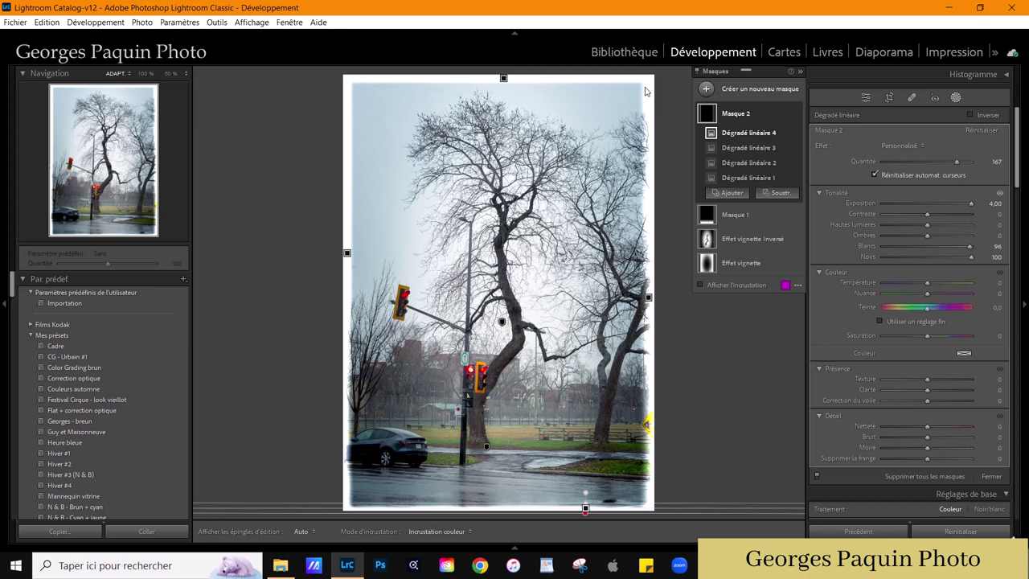
alt+click(841, 193)
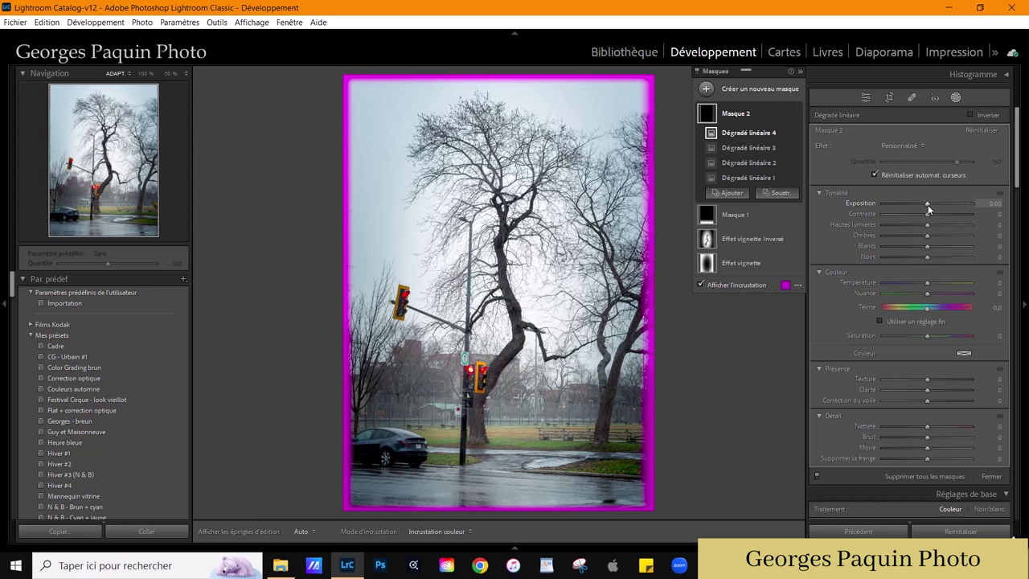
drag(928, 206, 901, 225)
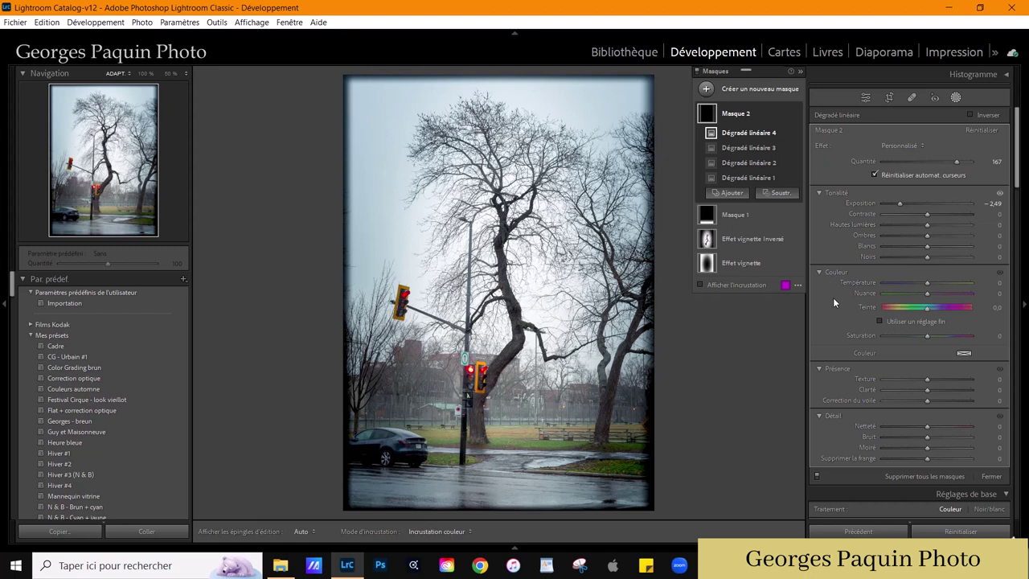
Step: Tint the Masque 2 edge frame orange and raise its exposure to -1,66
click(965, 353)
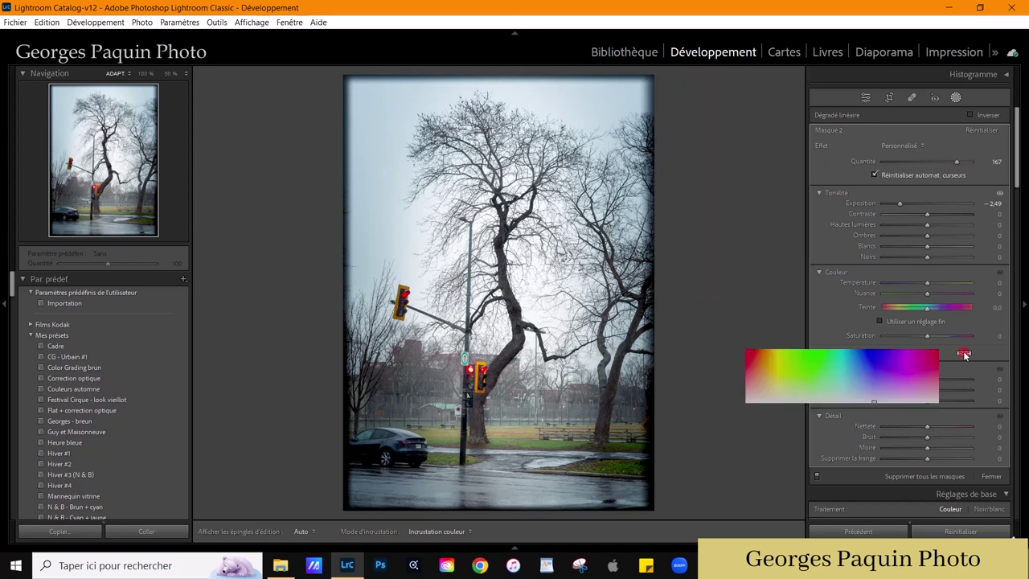
click(761, 358)
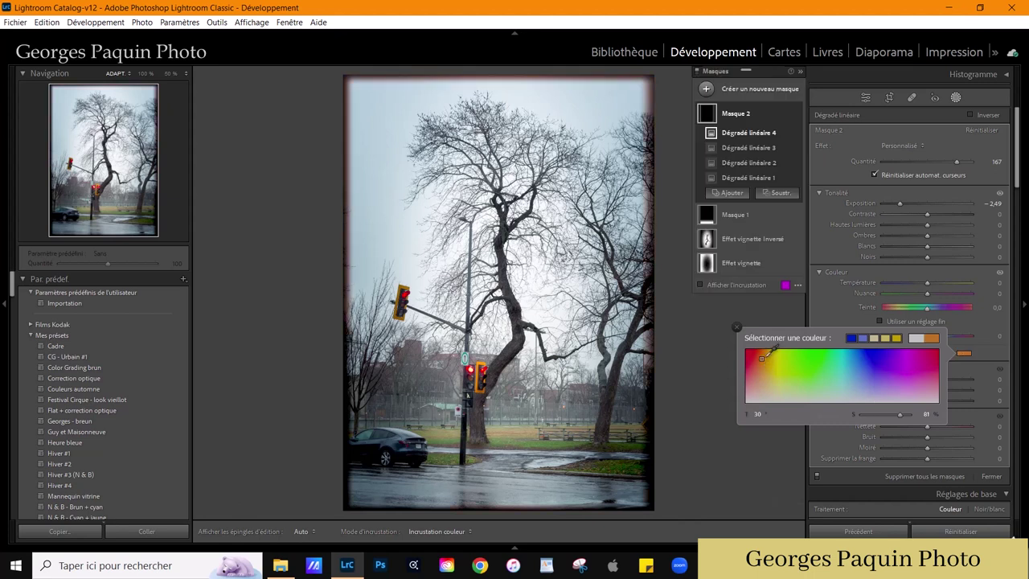
click(831, 294)
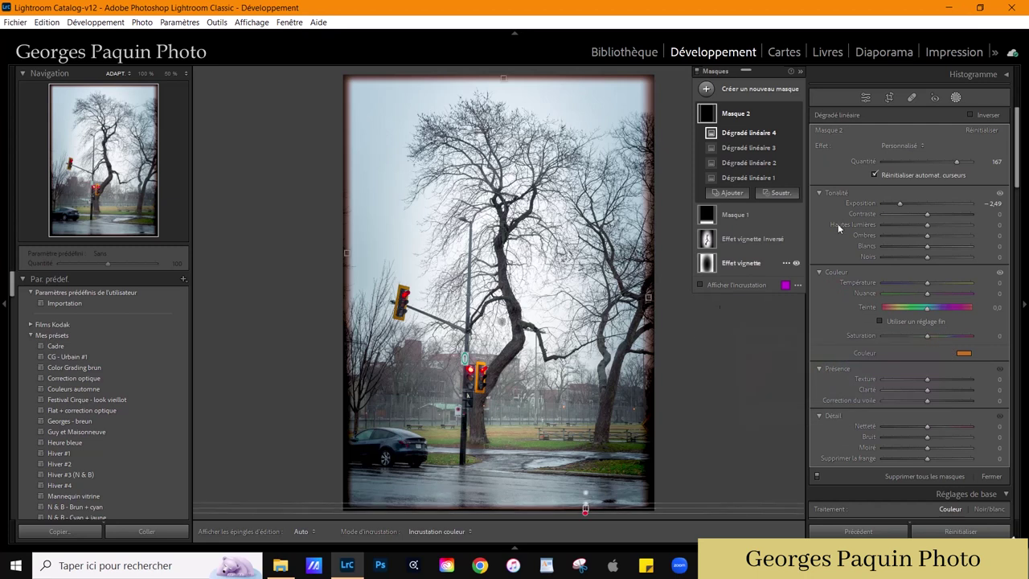
drag(902, 205, 910, 206)
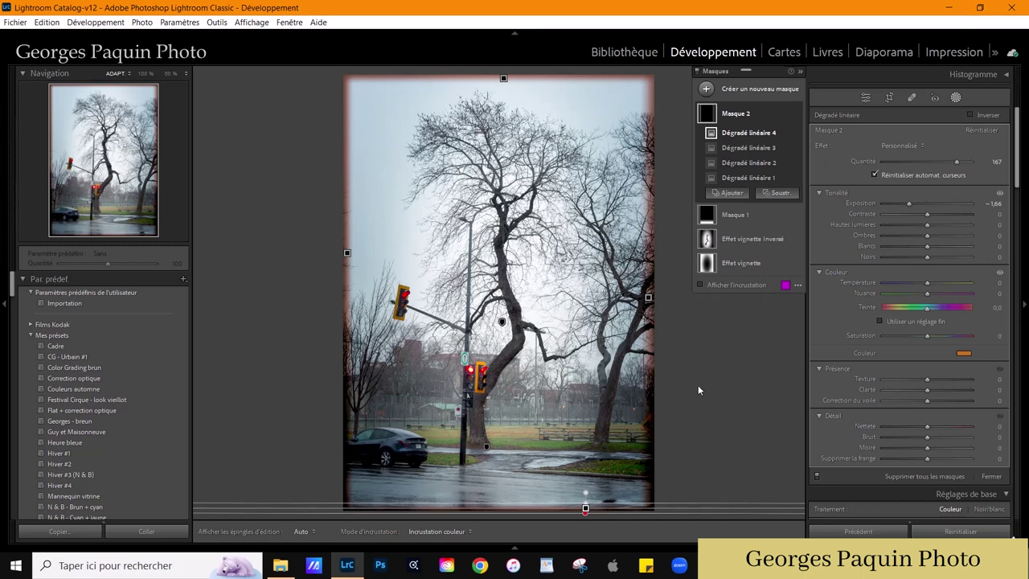
mouse_move(748, 114)
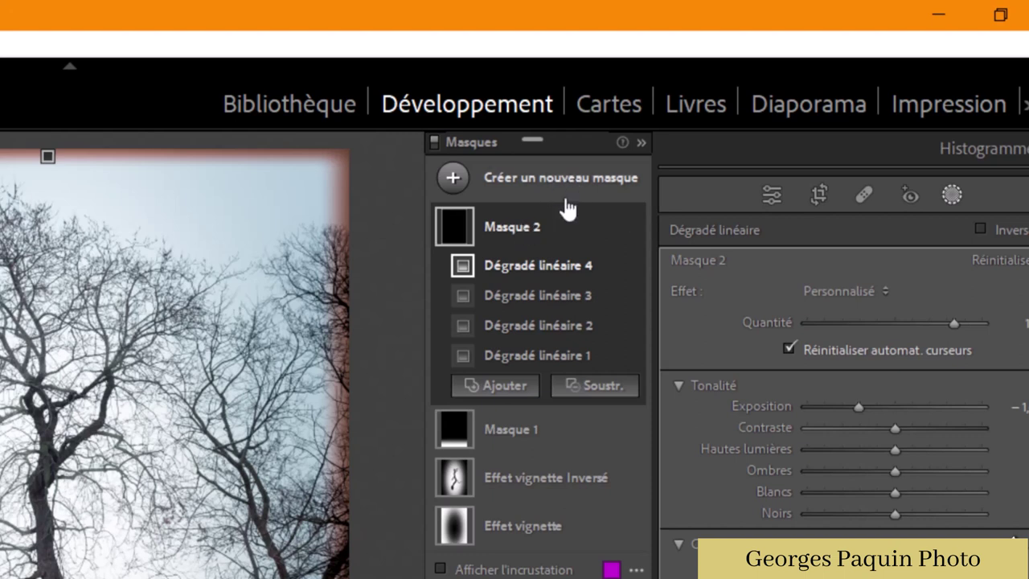
Step: Rename Masque 2 to 'Cadre' and close the Masking panel
double_click(512, 225)
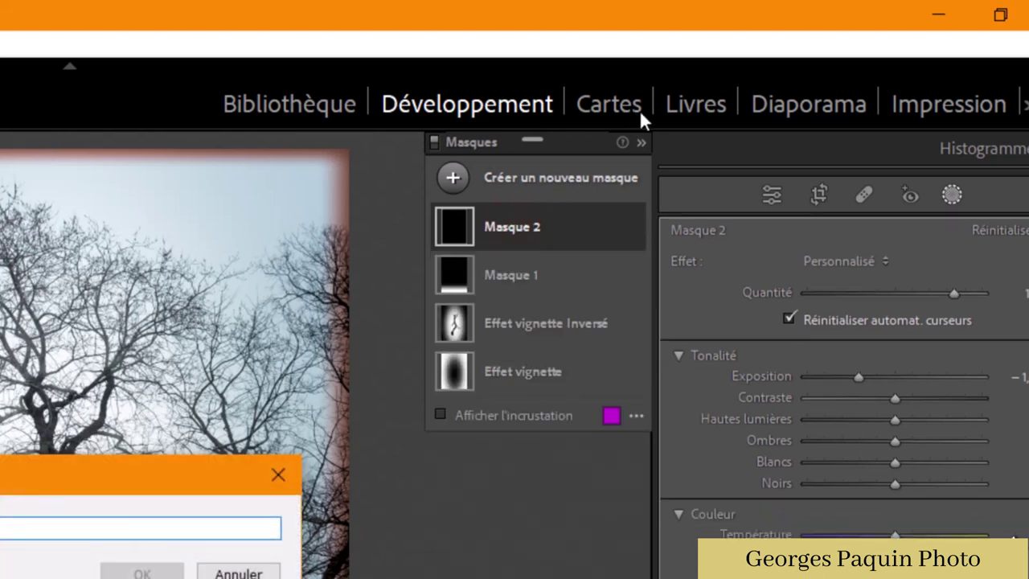
text(Ciel)
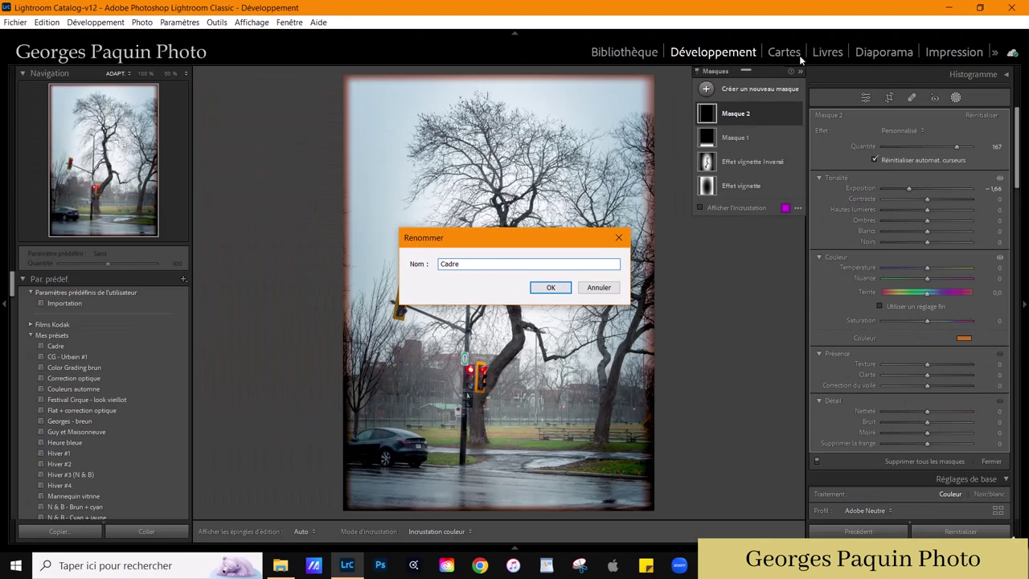
key(Return)
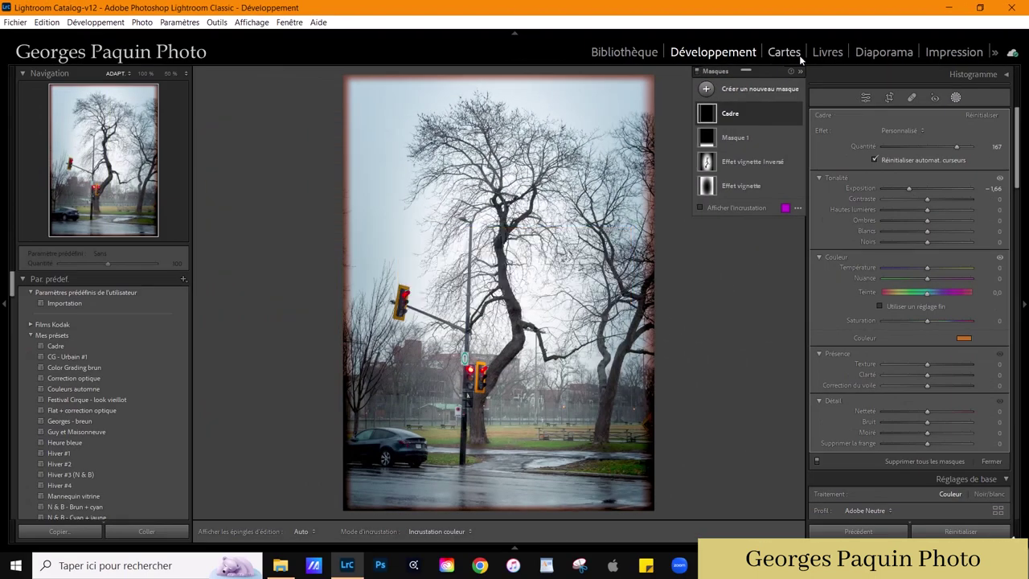
click(866, 99)
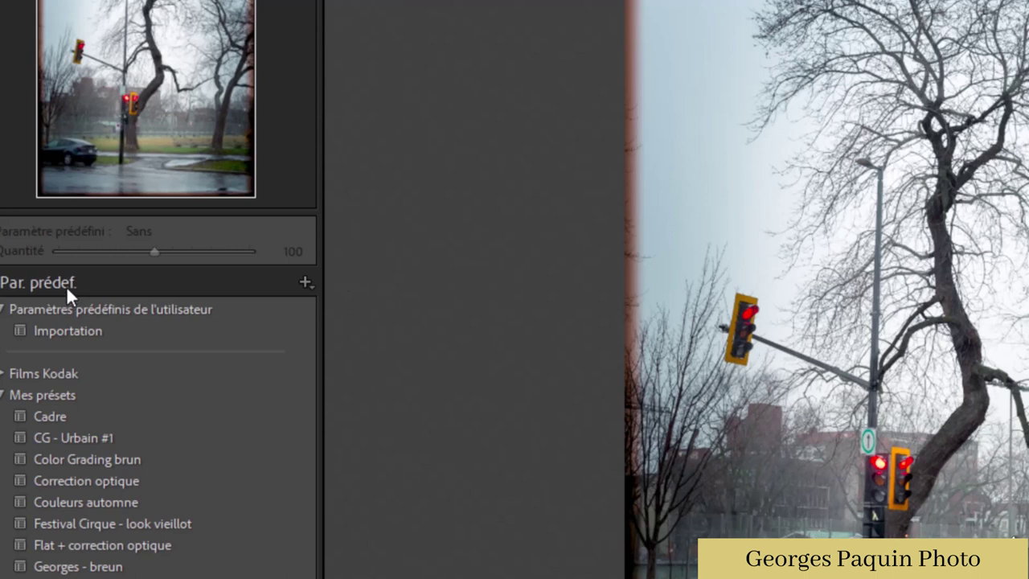
Step: Create the develop preset 'Bordure' in Mes présets, including only the Cadre mask
click(306, 283)
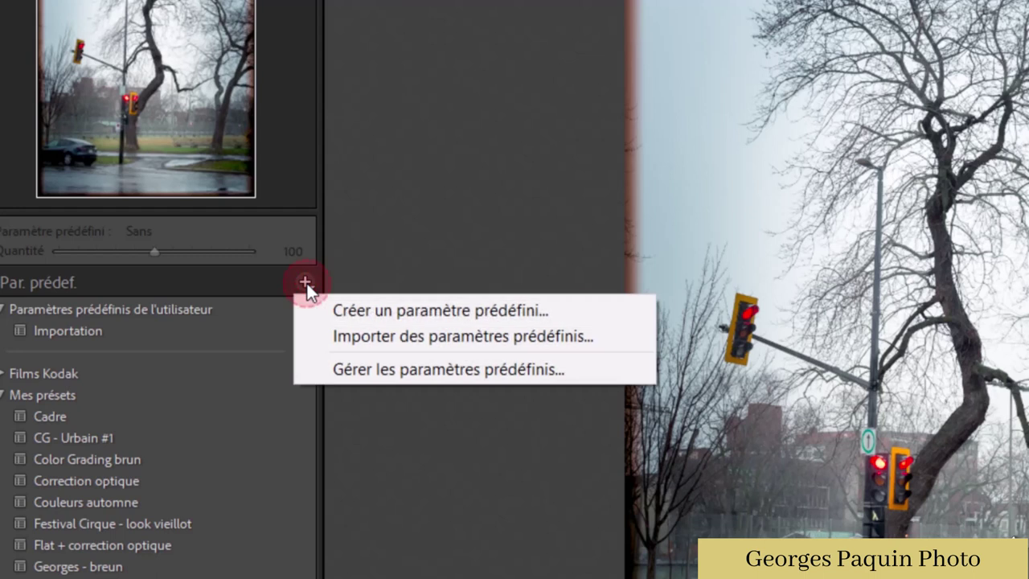
click(451, 317)
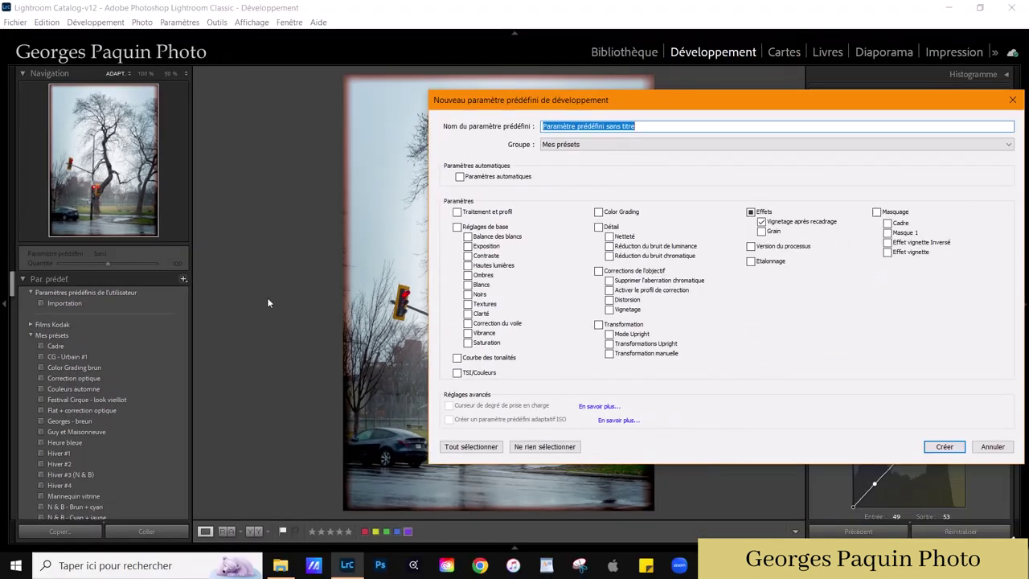
drag(675, 111, 503, 97)
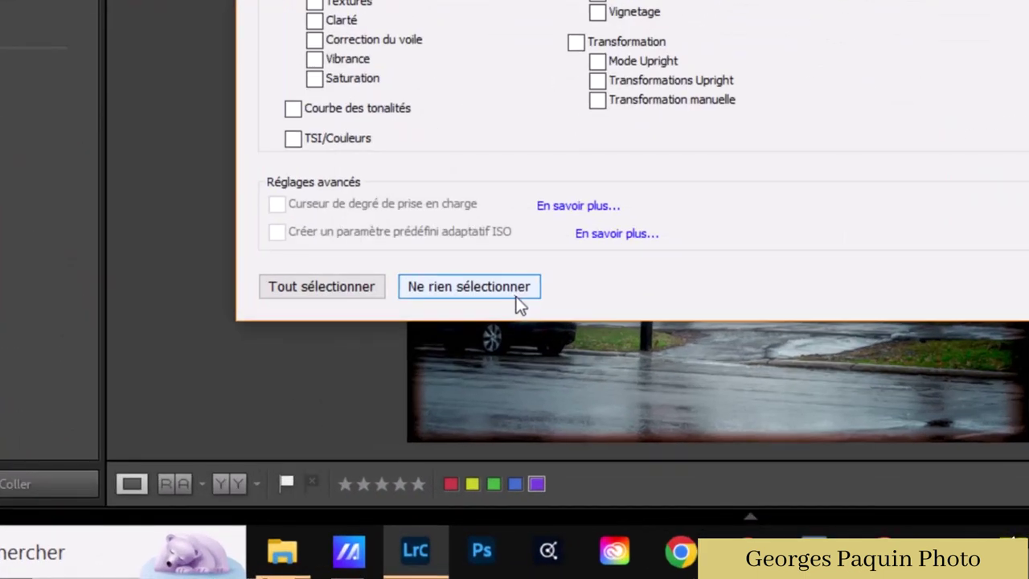
click(515, 296)
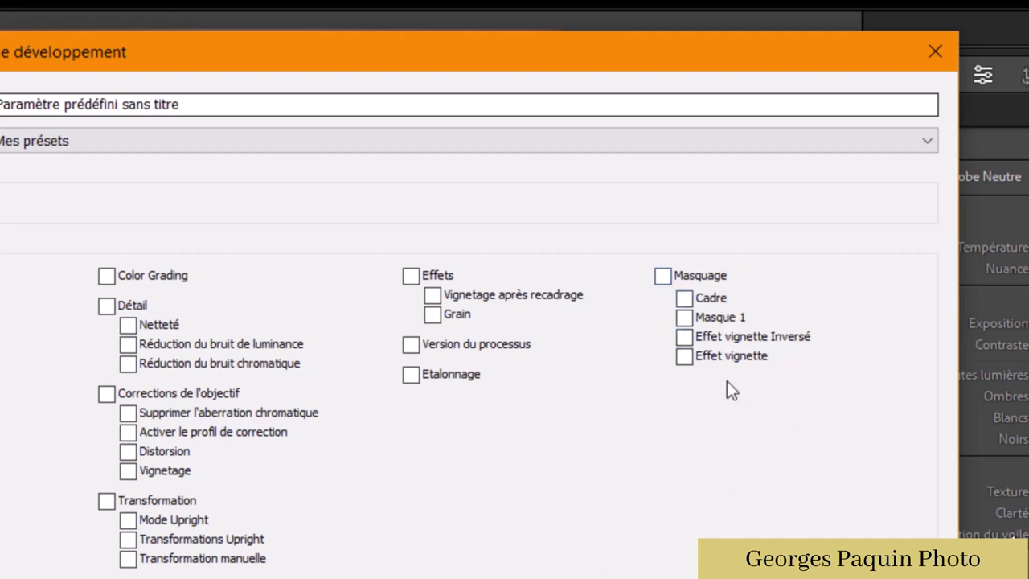
click(685, 299)
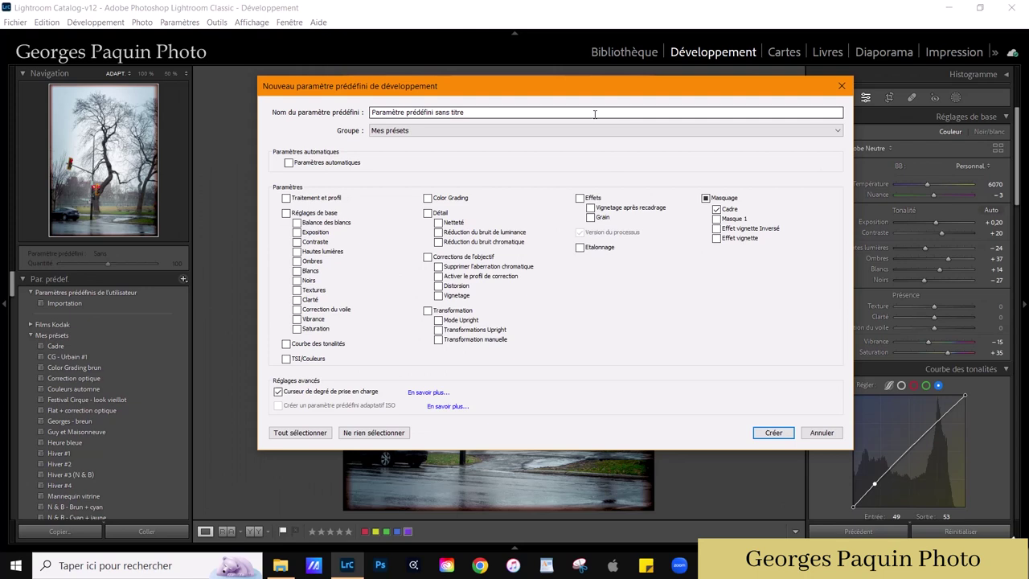
click(595, 114)
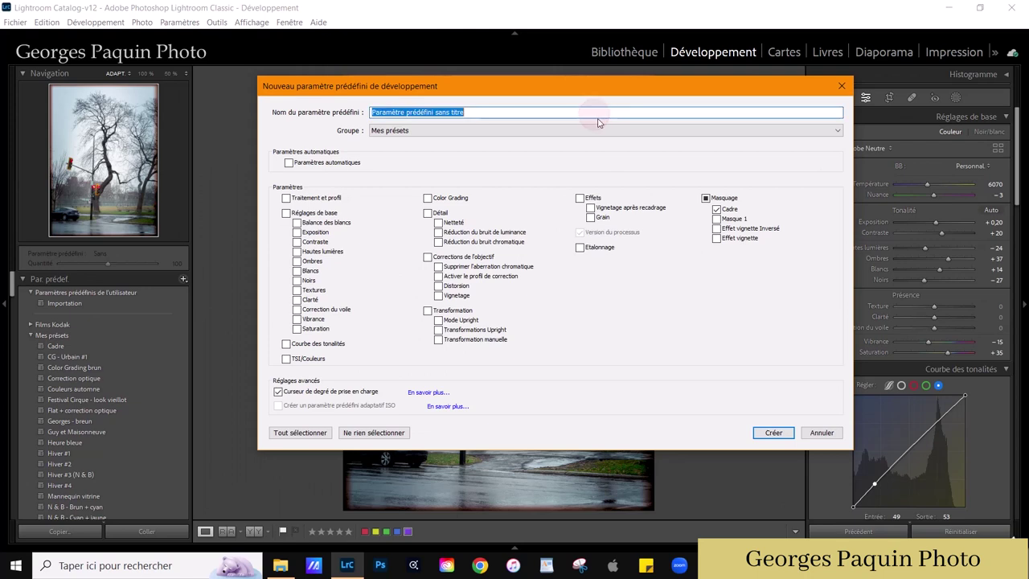
text(Bordure)
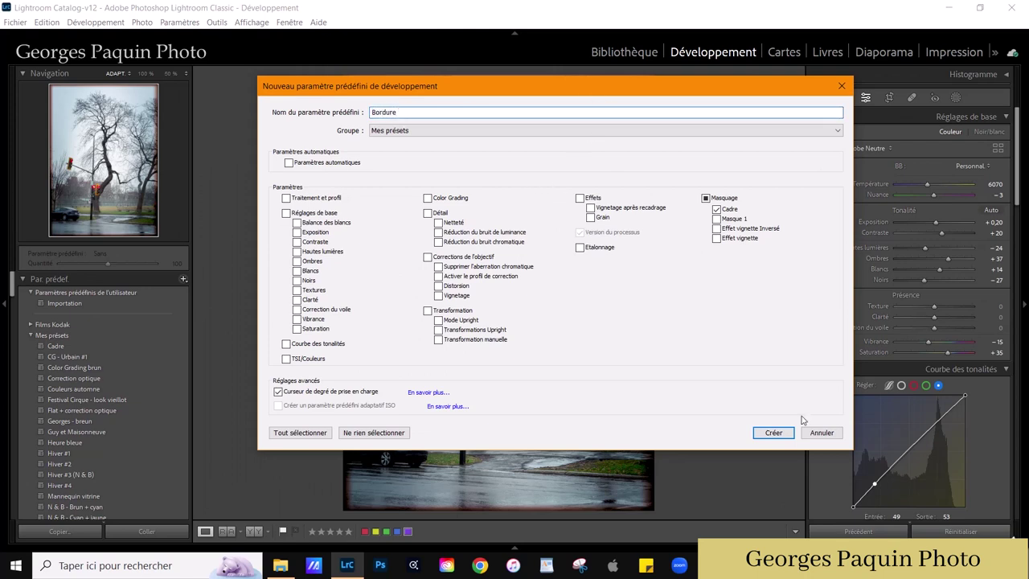
click(775, 434)
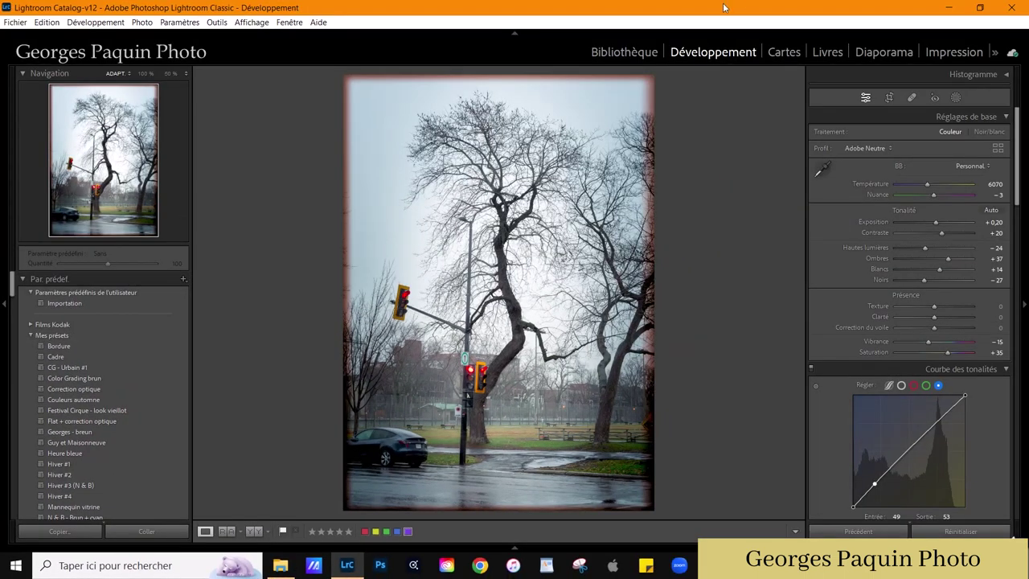
Step: Open the red fries-box photo from the Library grid in the Develop module
click(631, 53)
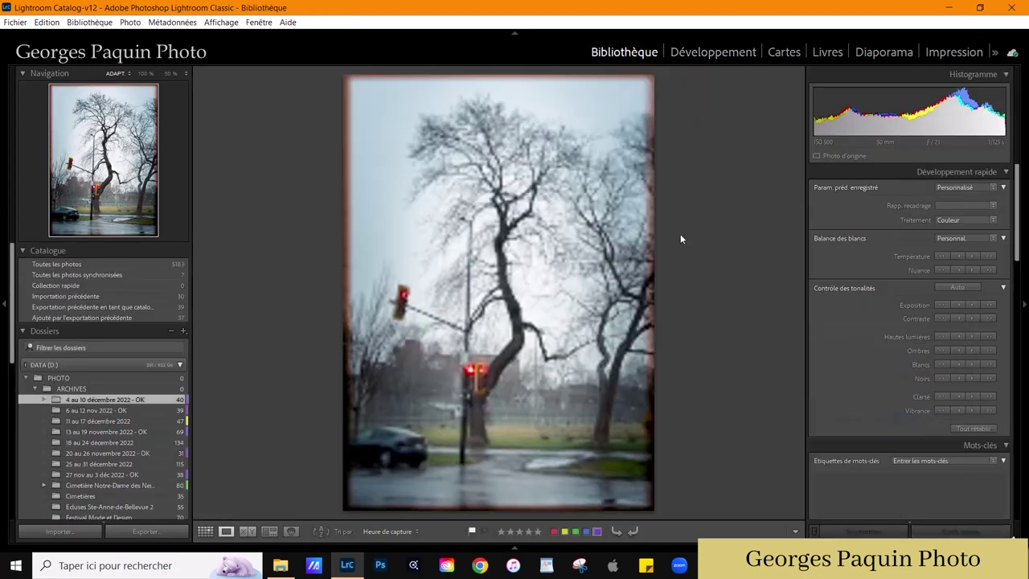
key(g)
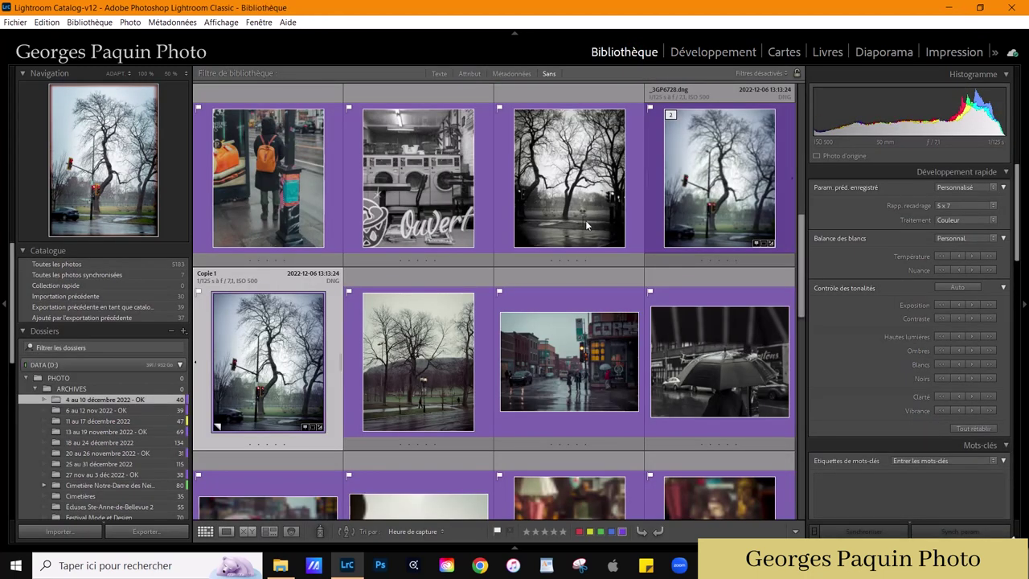
scroll(586, 220, down, 3)
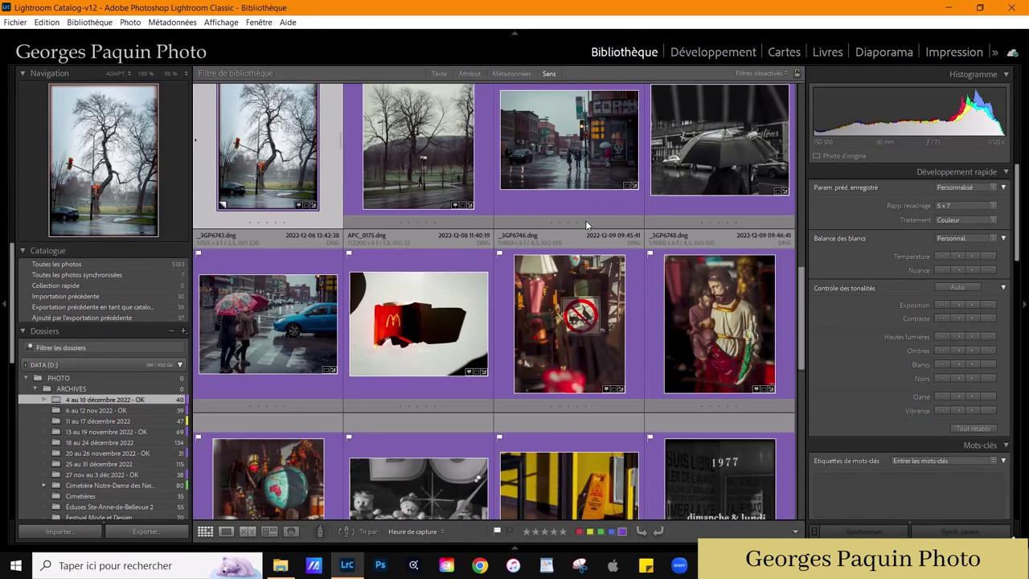
click(427, 326)
double_click(427, 326)
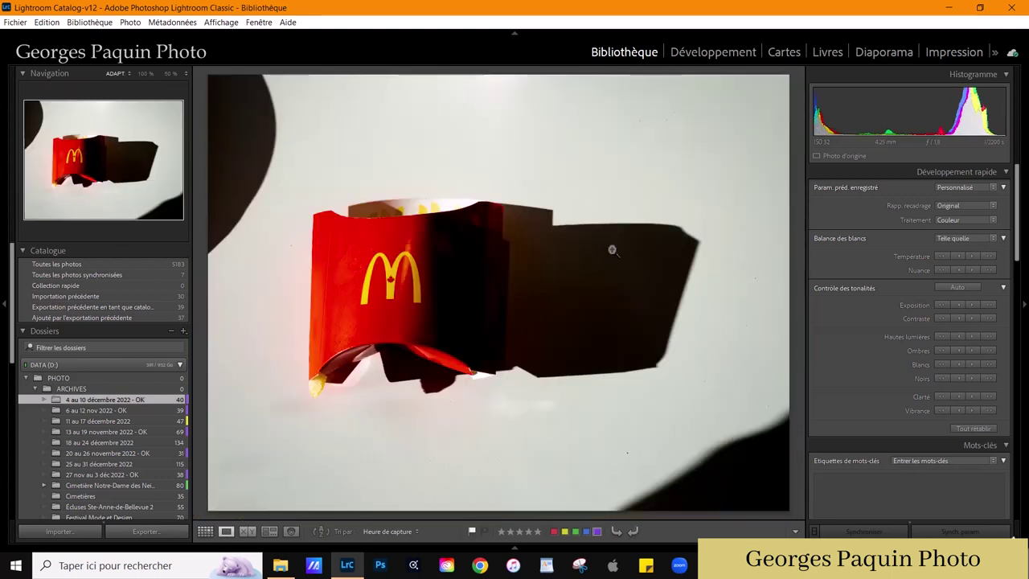
click(716, 51)
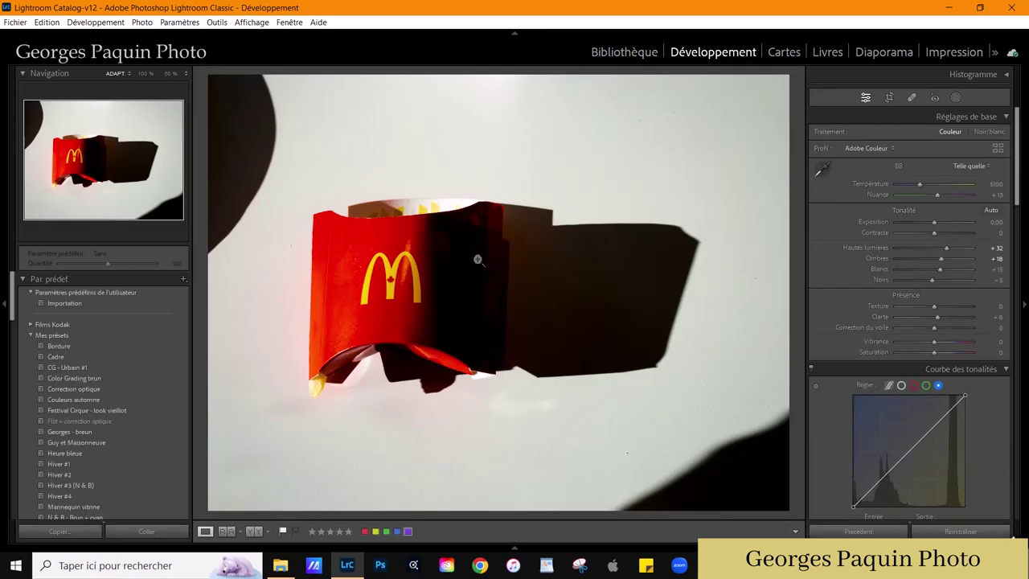
Step: Apply the Bordure preset and inspect its Cadre mask gradients, then close Masking
click(83, 345)
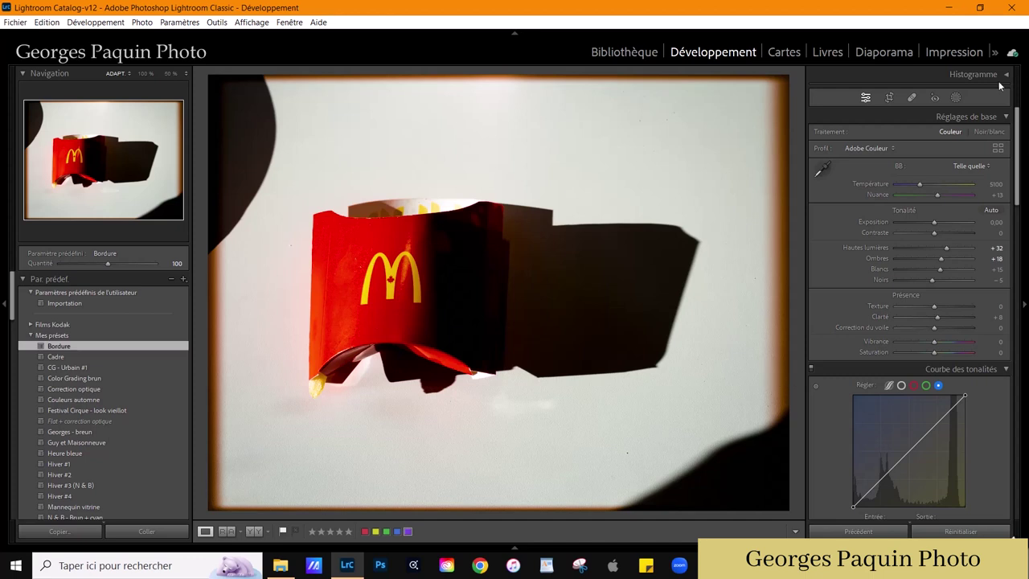
click(956, 97)
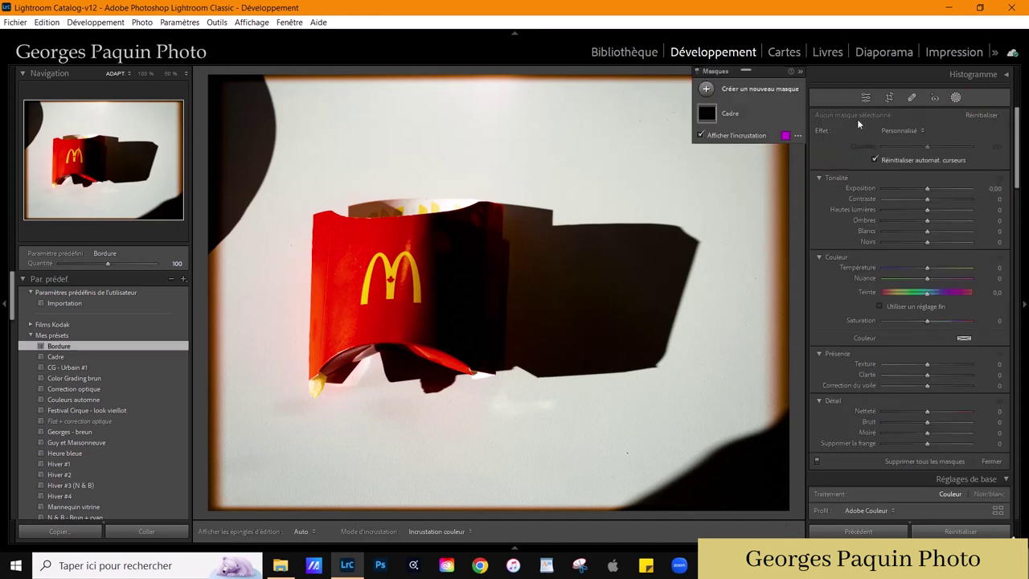
click(707, 113)
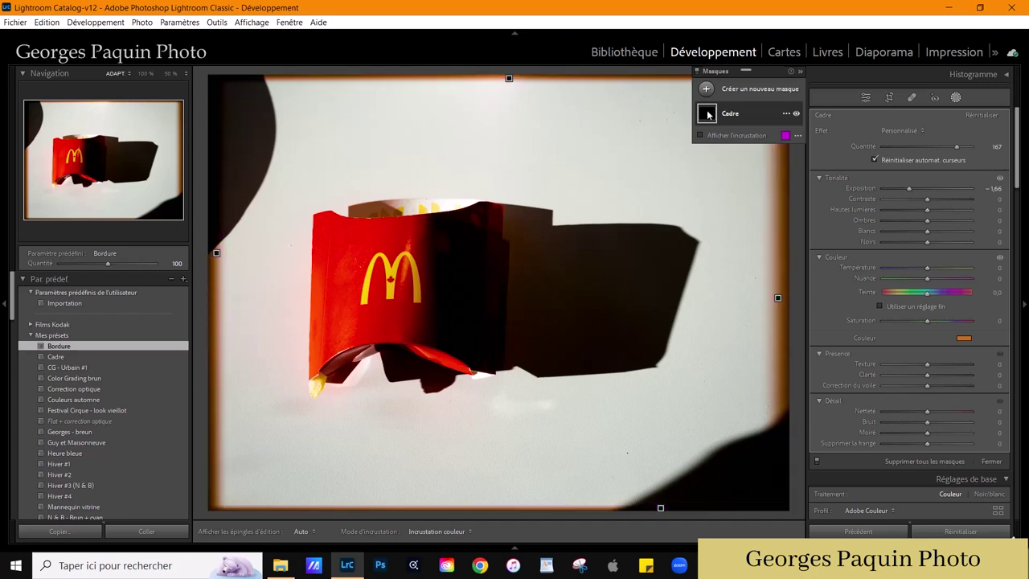
click(707, 114)
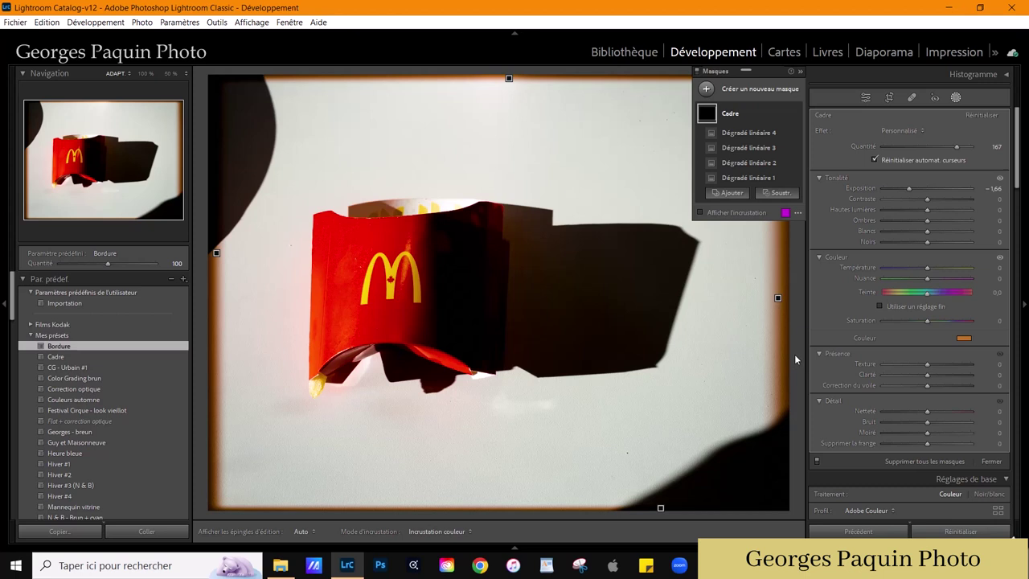
click(866, 99)
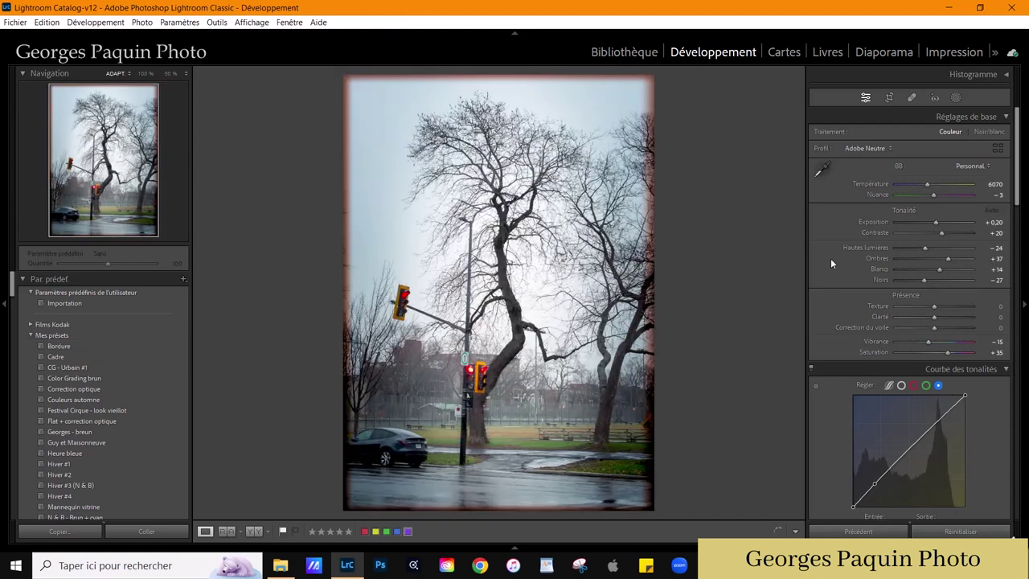
Step: Scroll down to the Effets panel and zoom to 100% around the traffic light
scroll(831, 259, down, 5)
scroll(831, 258, down, 5)
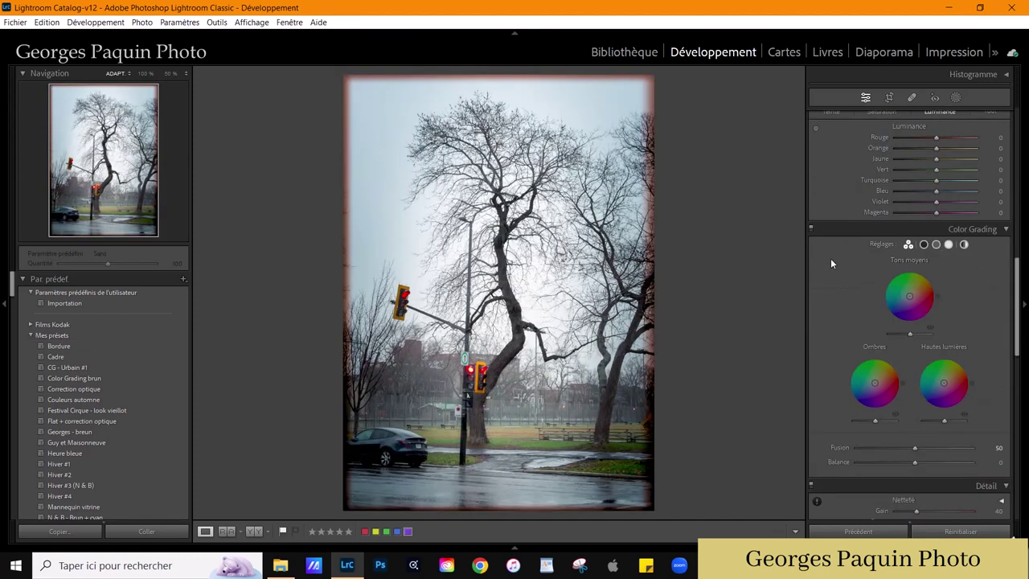
scroll(831, 258, down, 5)
scroll(830, 258, down, 3)
scroll(831, 260, down, 3)
scroll(830, 260, down, 3)
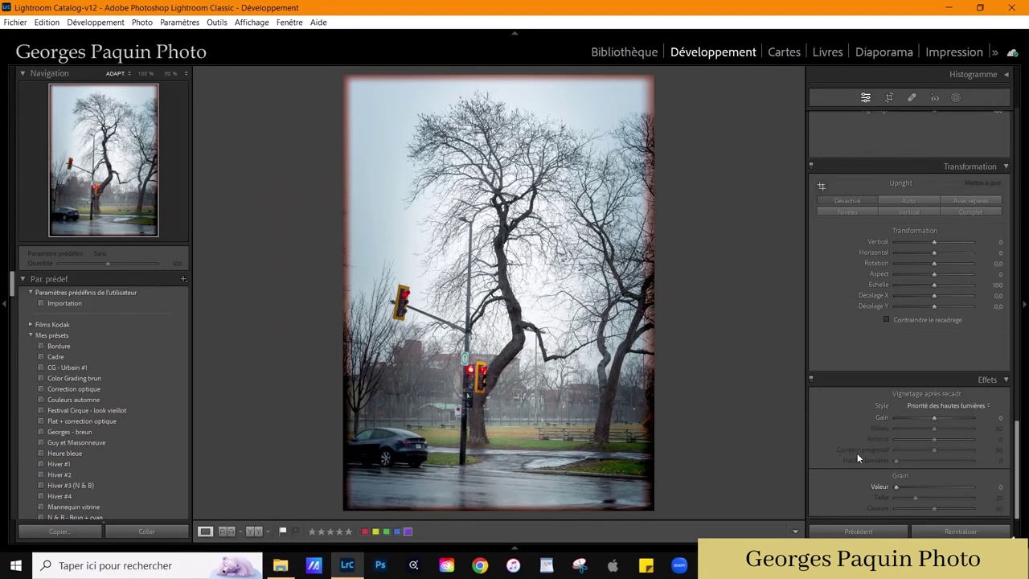
click(482, 303)
drag(483, 302, 501, 288)
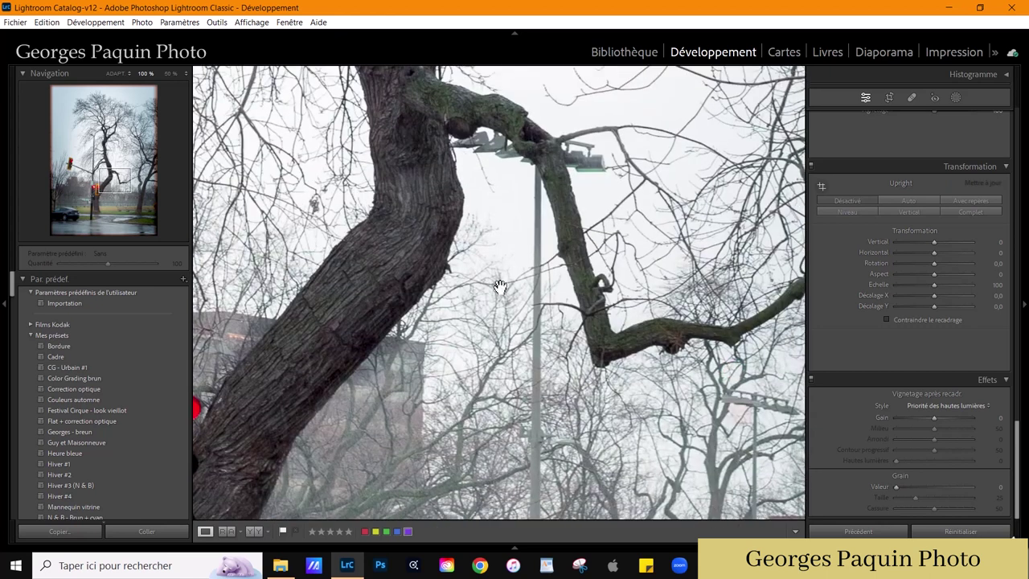
drag(473, 403, 570, 232)
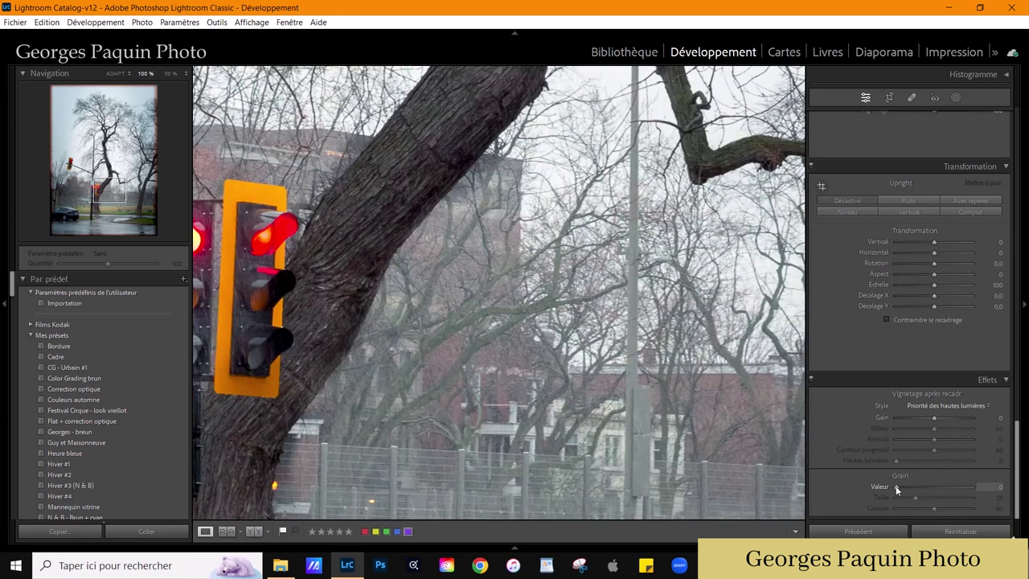
Step: Set grain amount 54, size 35 and roughness 65, then fit the photo in view
drag(897, 489, 924, 492)
drag(916, 500, 945, 510)
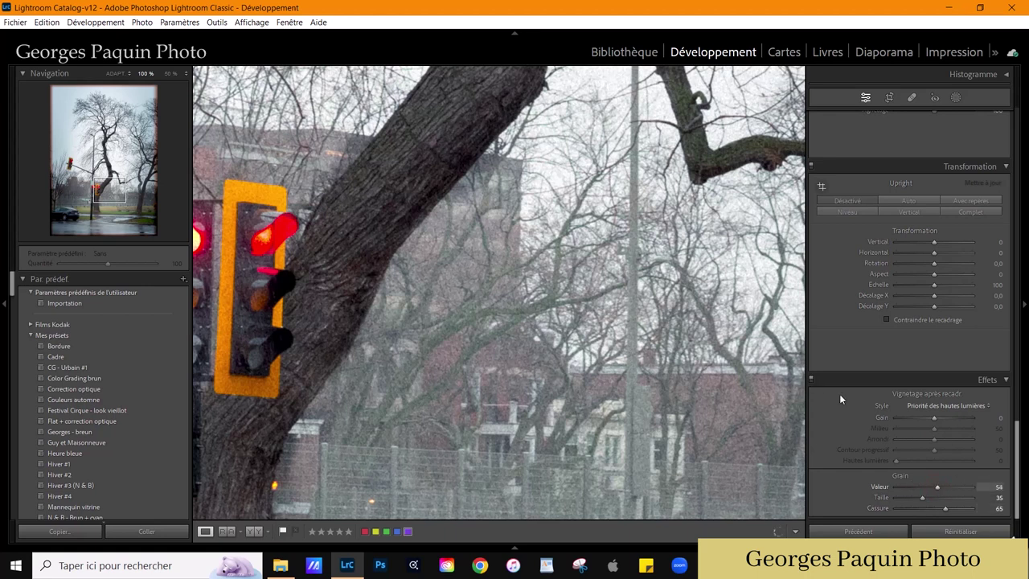
key(z)
scroll(867, 409, up, 5)
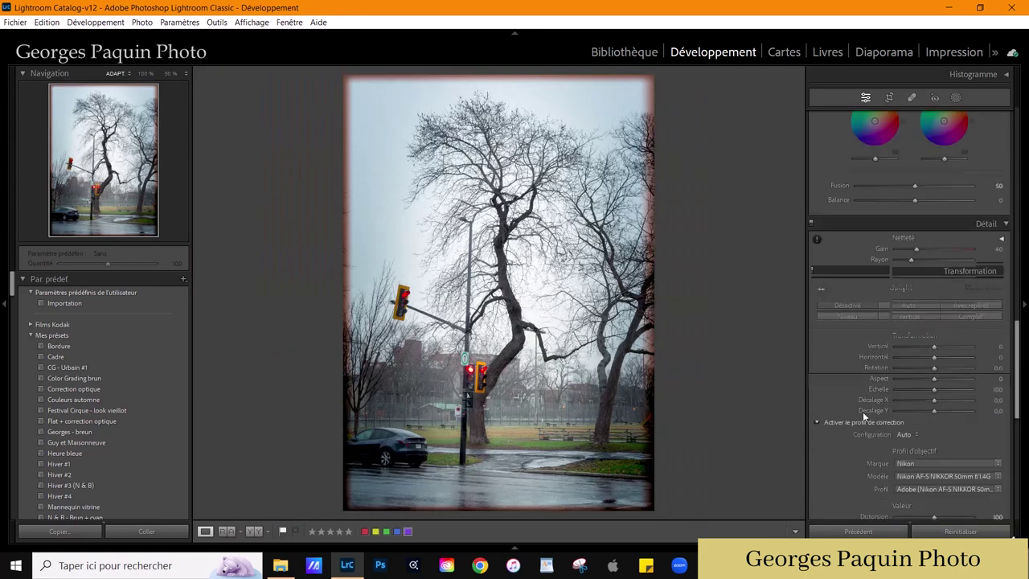
scroll(863, 412, up, 5)
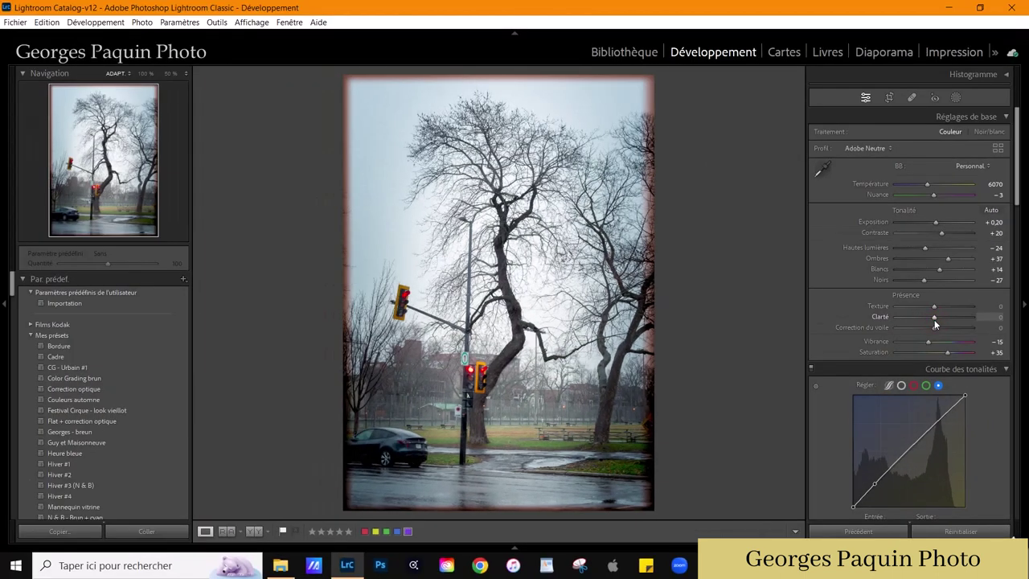
Step: Set Clarté to -15 and Texture to -5 in the Basic panel's Présence section
scroll(934, 319, down, 3)
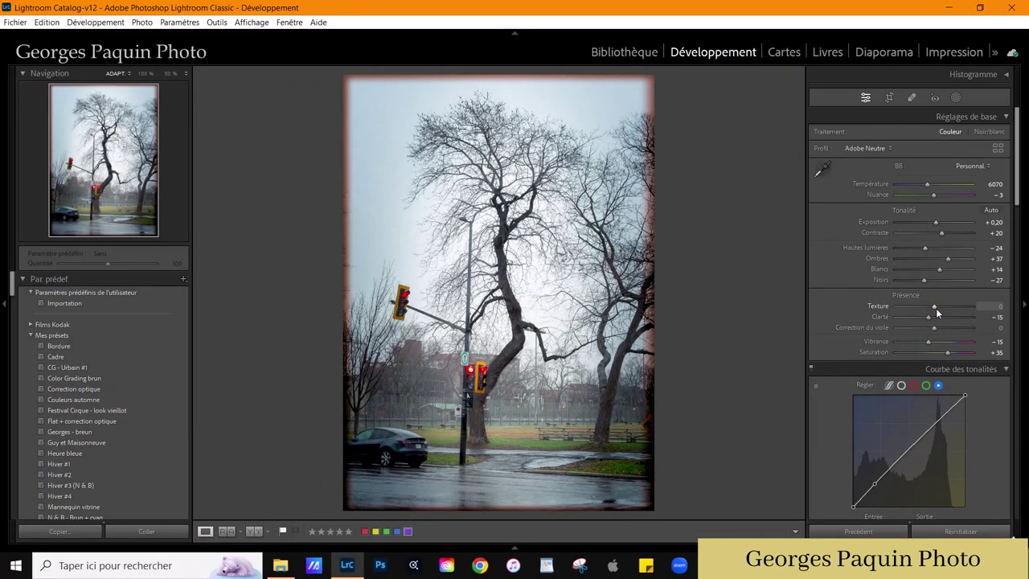
scroll(937, 308, down, 1)
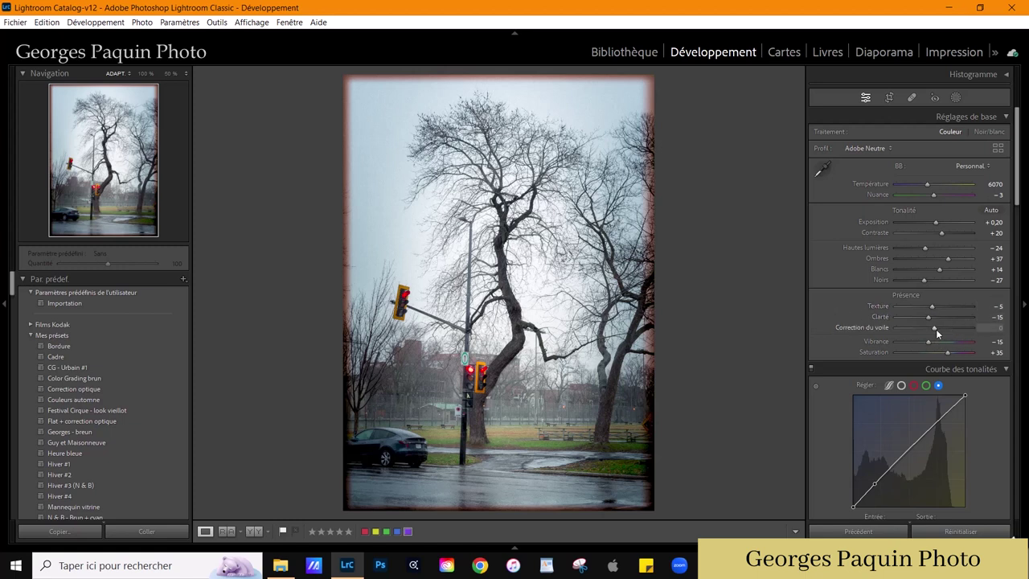